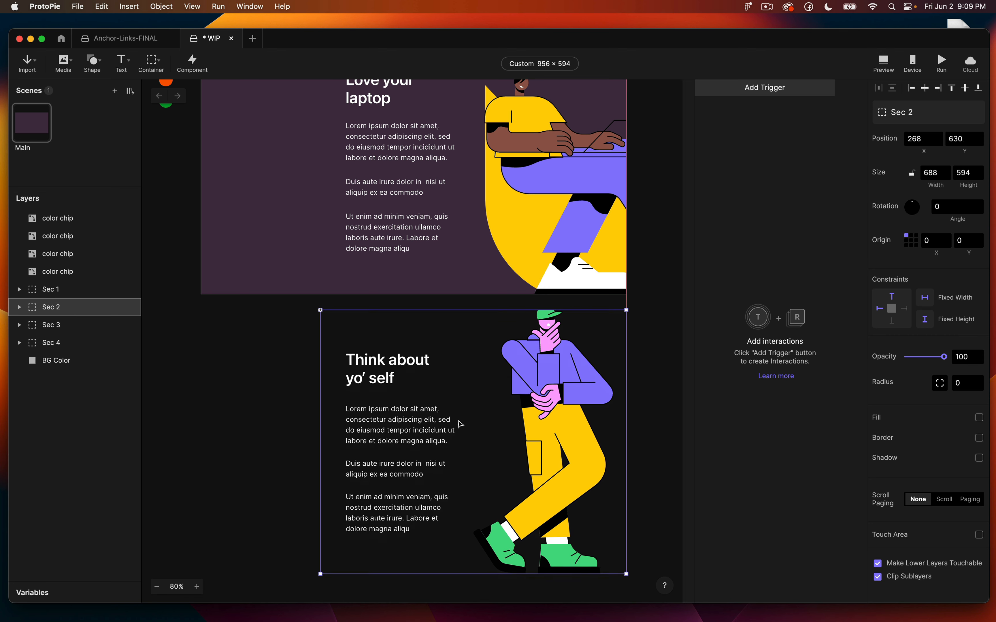
Move the page sections below Sec 2 upward so they stack flush beneath one another without gaps.
{"action": "scroll", "coordinate": [460, 410], "scroll_direction": "down", "scroll_amount": 8}
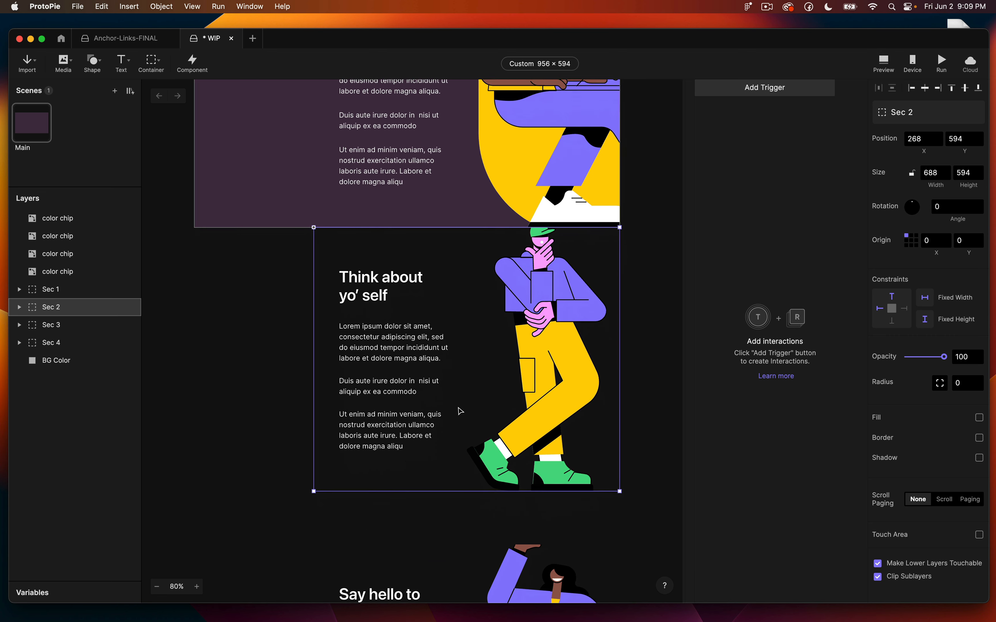
{"action": "left_click_drag", "start_coordinate": [430, 514], "coordinate": [432, 461]}
{"action": "scroll", "coordinate": [431, 462], "scroll_direction": "up", "scroll_amount": 8}
{"action": "left_click", "coordinate": [189, 329]}
Import the audio files confirmation-SFX.wav and opening-SFX.wav from the ProtoPie Tutorial folder.
{"action": "left_click", "coordinate": [63, 64]}
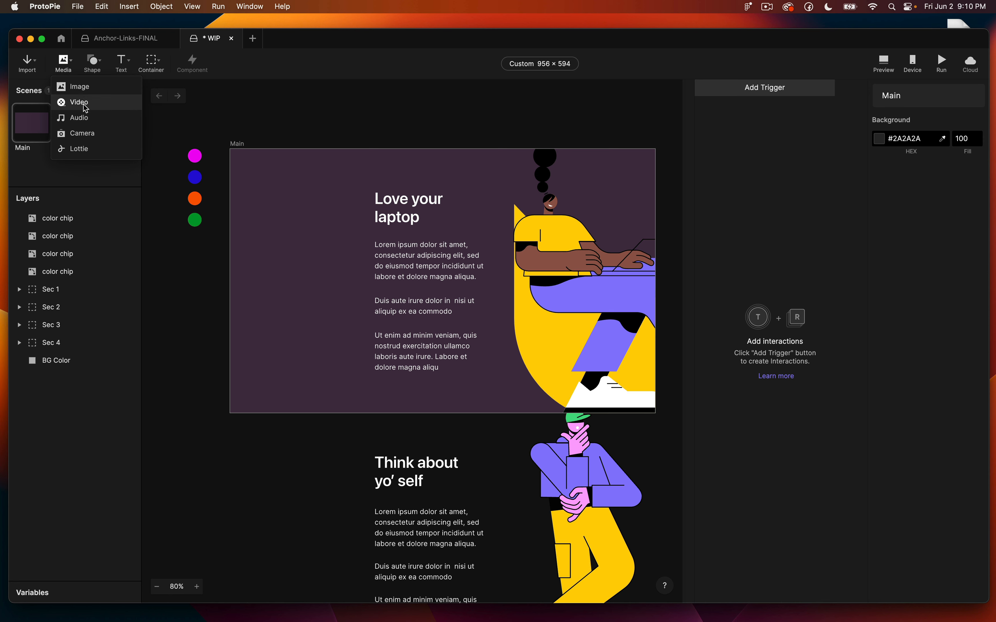
{"action": "left_click", "coordinate": [88, 122]}
{"action": "left_click", "coordinate": [418, 150]}
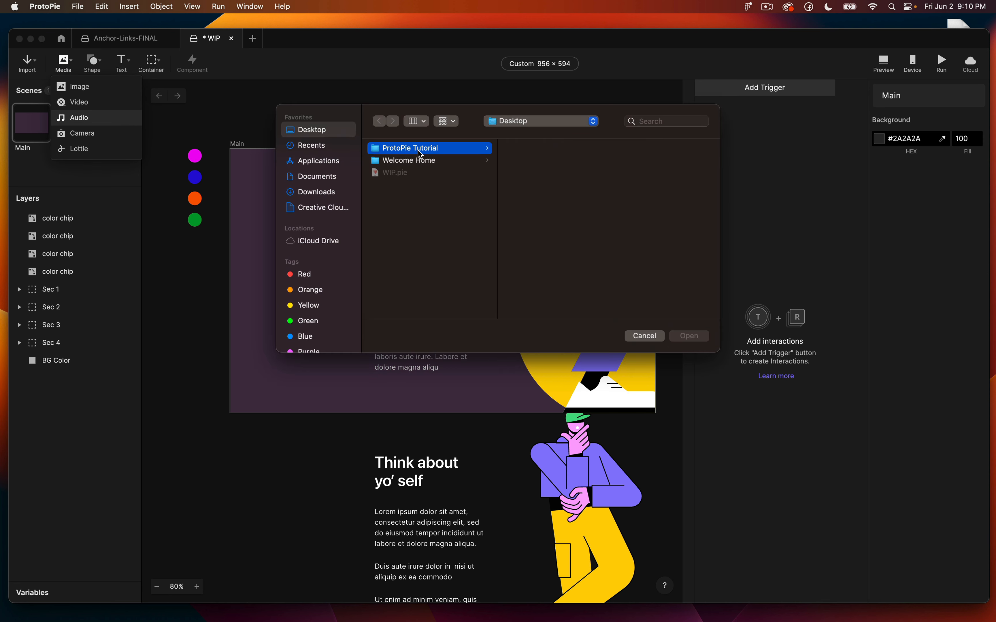
{"action": "key", "text": "Right"}
{"action": "key", "text": "Down"}
{"action": "key", "text": "shift+Up"}
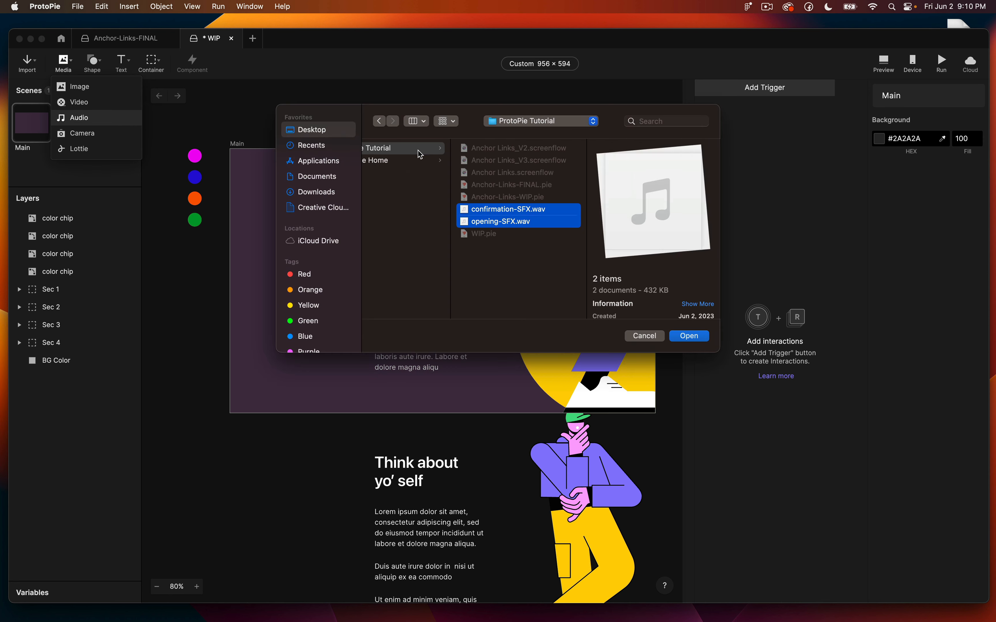
{"action": "key", "text": "Return"}
Copy the Navigation, progress pip and Logo layers from the Anchor-Links-FINAL file into the WIP file.
{"action": "left_click", "coordinate": [126, 38]}
{"action": "left_click", "coordinate": [327, 216]}
{"action": "left_click", "coordinate": [252, 187], "text": "shift"}
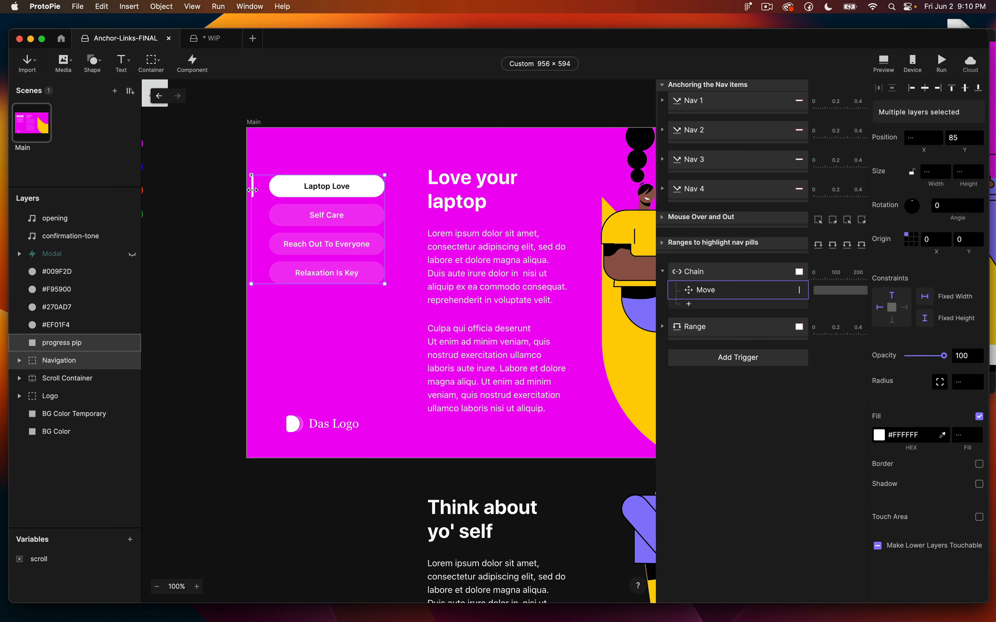
{"action": "left_click", "coordinate": [326, 430], "text": "shift"}
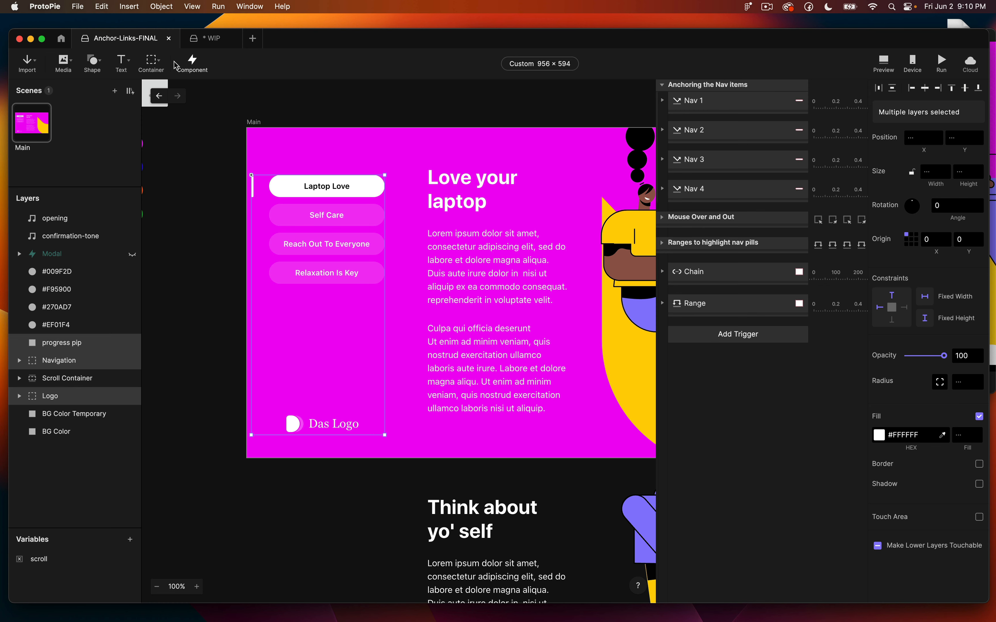
{"action": "left_click", "coordinate": [214, 45]}
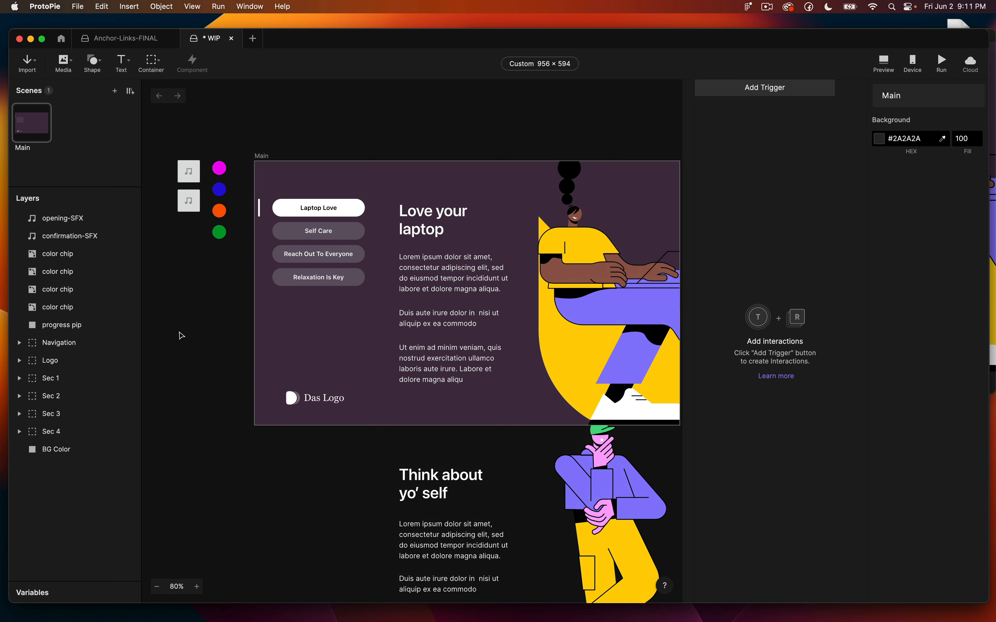
Group the layers Sec 1 through Sec 4 into one container and name it Scroll Container.
{"action": "scroll", "coordinate": [288, 380], "scroll_direction": "right", "scroll_amount": 1}
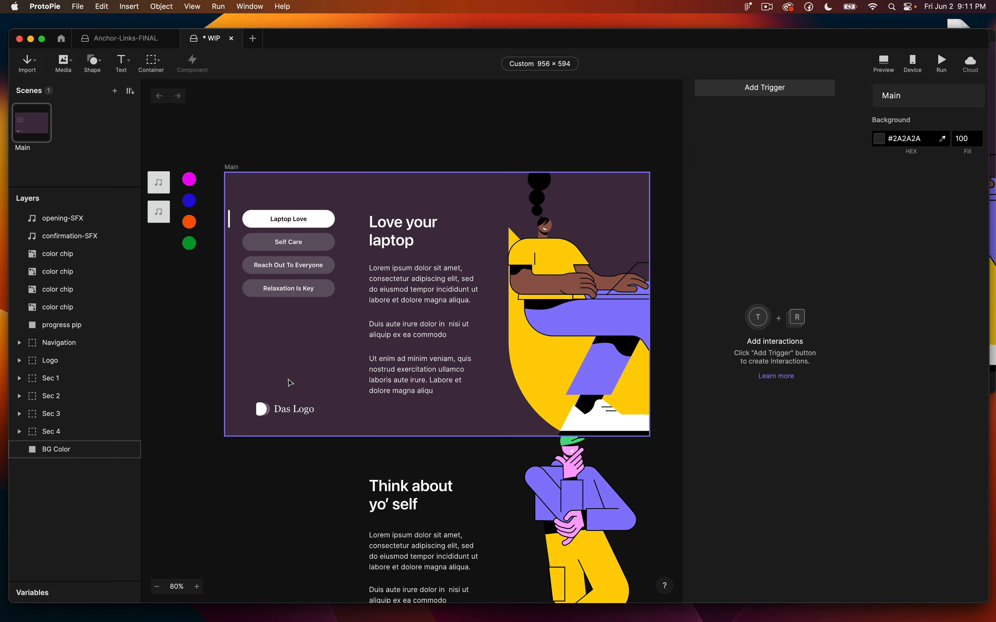
{"action": "scroll", "coordinate": [372, 468], "scroll_direction": "down", "scroll_amount": 1}
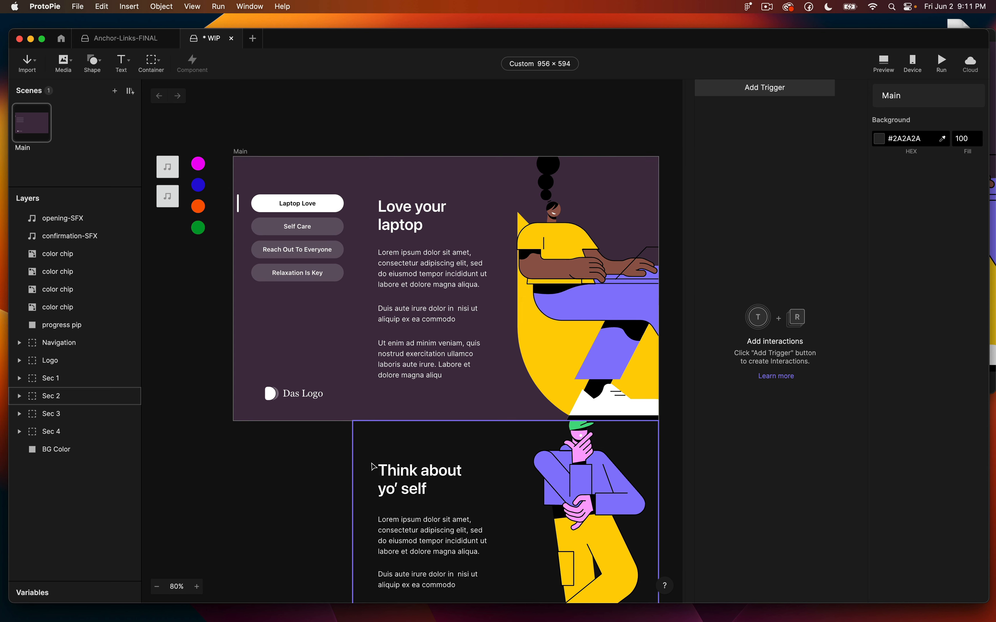
{"action": "left_click", "coordinate": [70, 435]}
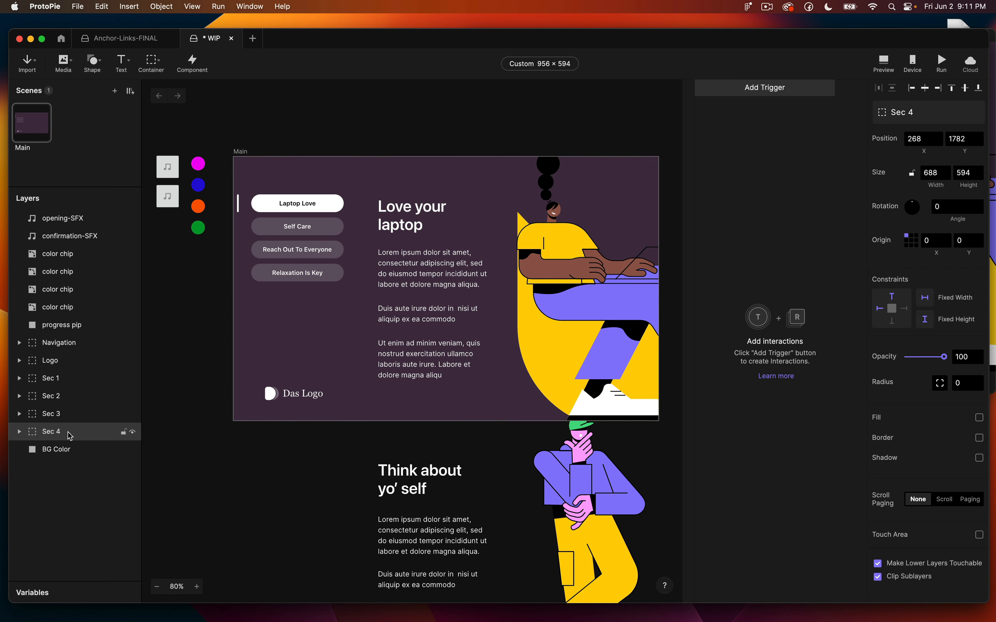
{"action": "left_click", "coordinate": [59, 380], "text": "shift"}
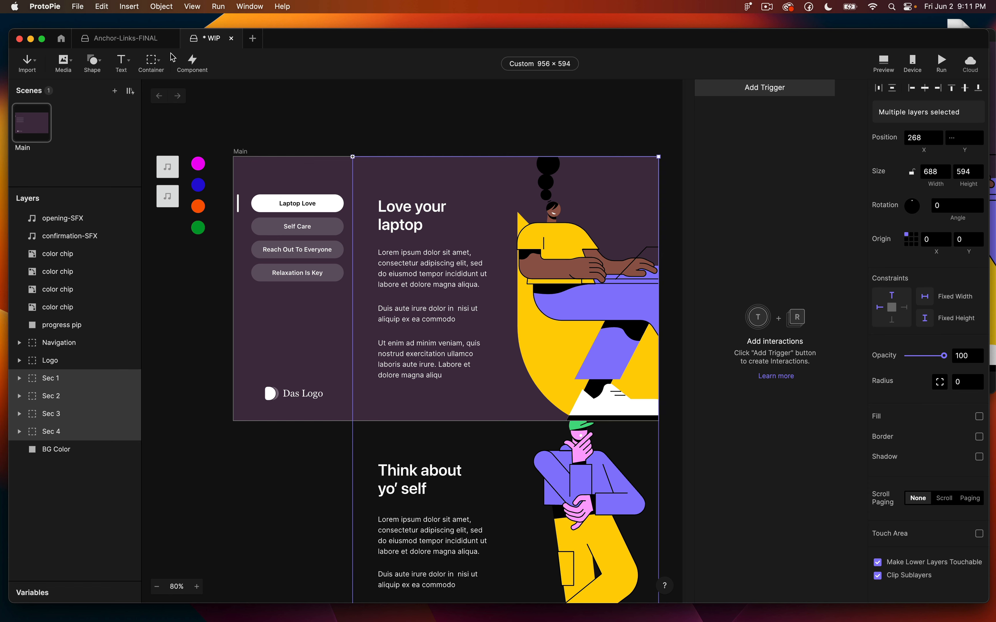
{"action": "key", "text": "super+g"}
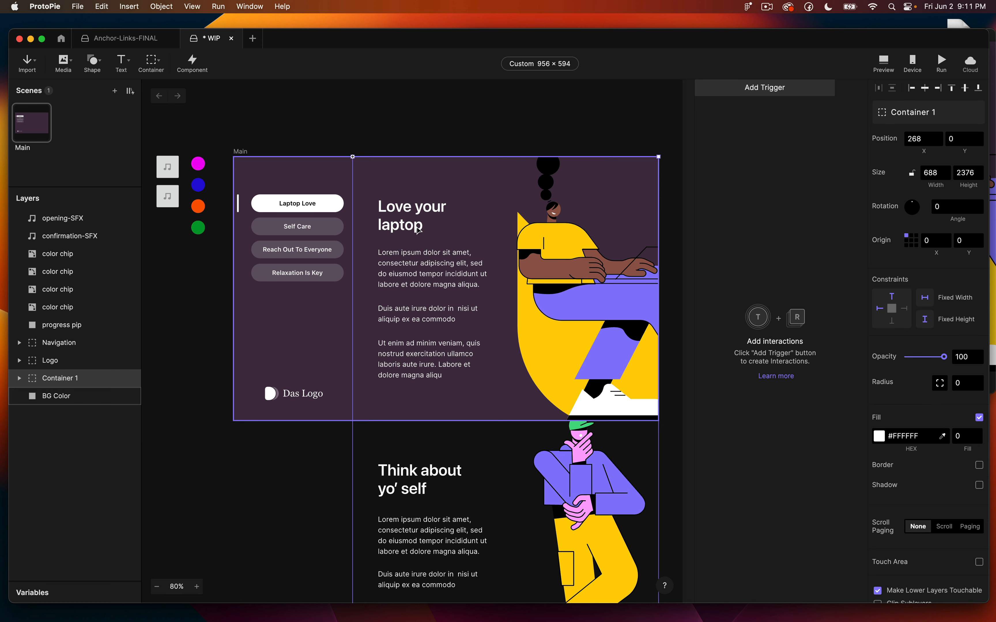
{"action": "double_click", "coordinate": [71, 377]}
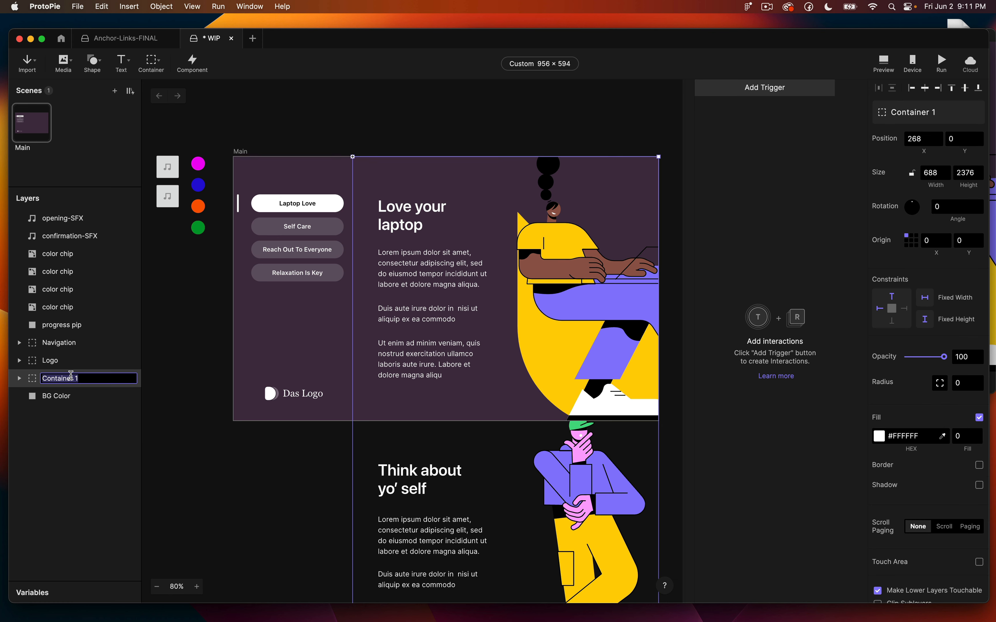
{"action": "type", "text": "Scroll Container"}
{"action": "key", "text": "Return"}
Resize the Scroll Container to a height of 594 and turn off clipping of its sublayers.
{"action": "scroll", "coordinate": [426, 326], "scroll_direction": "down", "scroll_amount": 20}
{"action": "scroll", "coordinate": [426, 327], "scroll_direction": "right", "scroll_amount": 2}
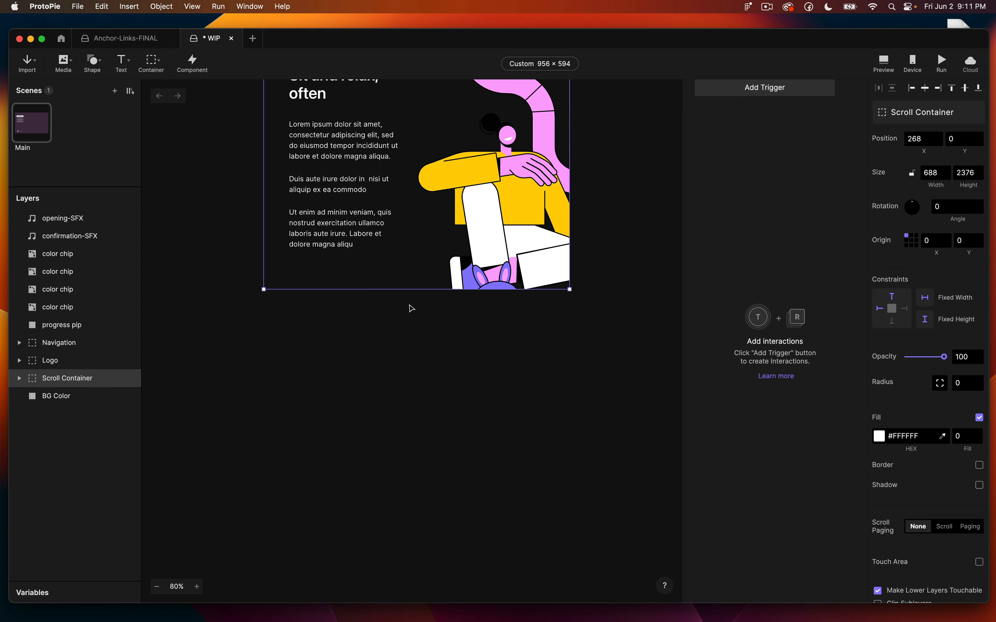
{"action": "left_click_drag", "start_coordinate": [408, 256], "coordinate": [406, 156]}
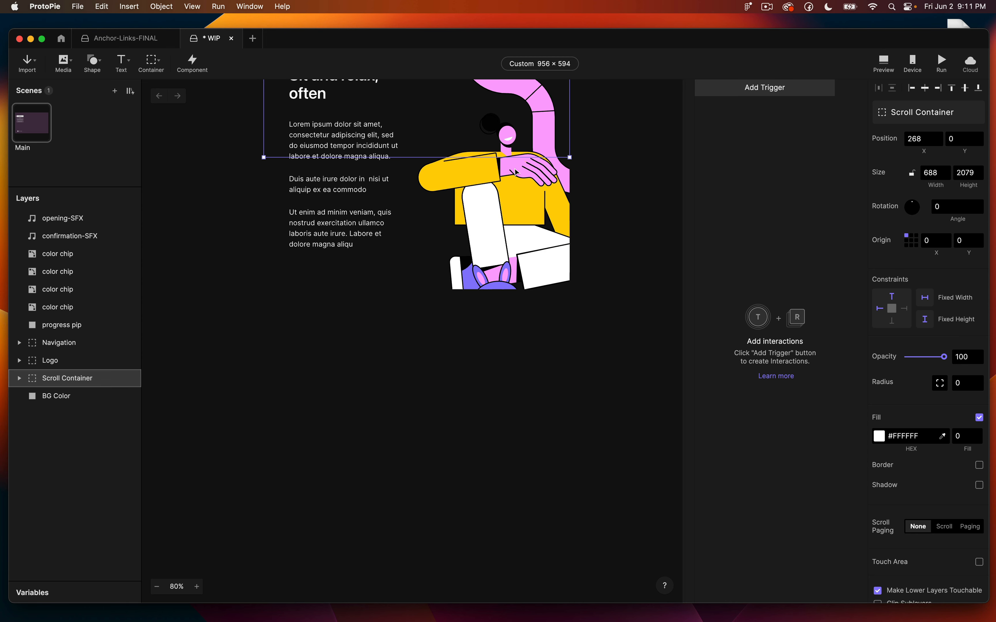
{"action": "scroll", "coordinate": [887, 531], "scroll_direction": "down", "scroll_amount": 2}
{"action": "left_click", "coordinate": [878, 580]}
{"action": "scroll", "coordinate": [427, 327], "scroll_direction": "up", "scroll_amount": 20}
{"action": "left_click", "coordinate": [965, 148]}
{"action": "type", "text": "594"}
{"action": "key", "text": "Return"}
{"action": "left_click", "coordinate": [891, 579]}
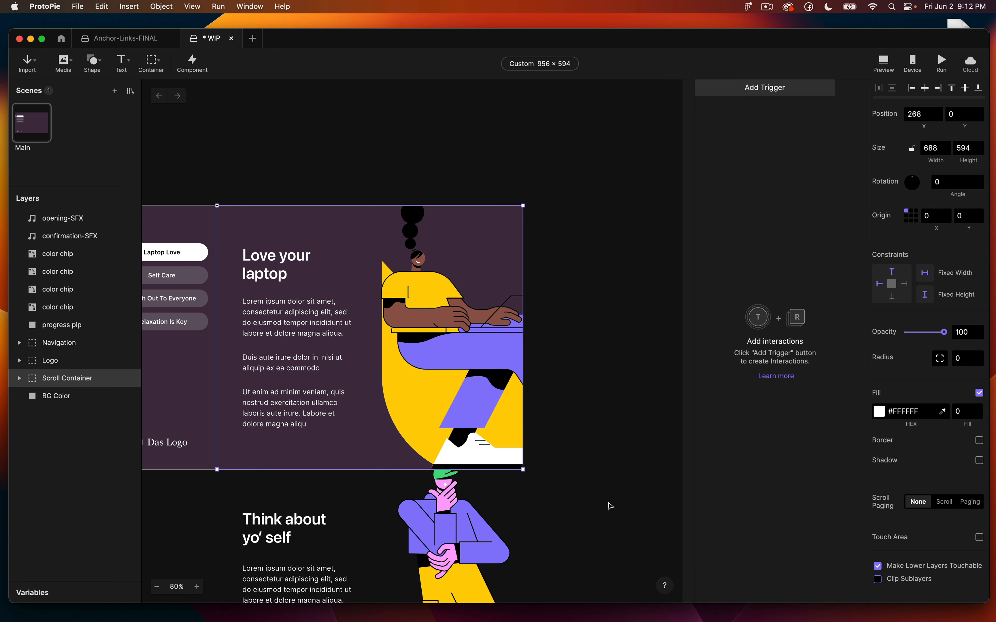
Run the prototype in a preview to check the page layout and close the preview.
{"action": "scroll", "coordinate": [609, 505], "scroll_direction": "left", "scroll_amount": 8}
{"action": "scroll", "coordinate": [609, 505], "scroll_direction": "down", "scroll_amount": 2}
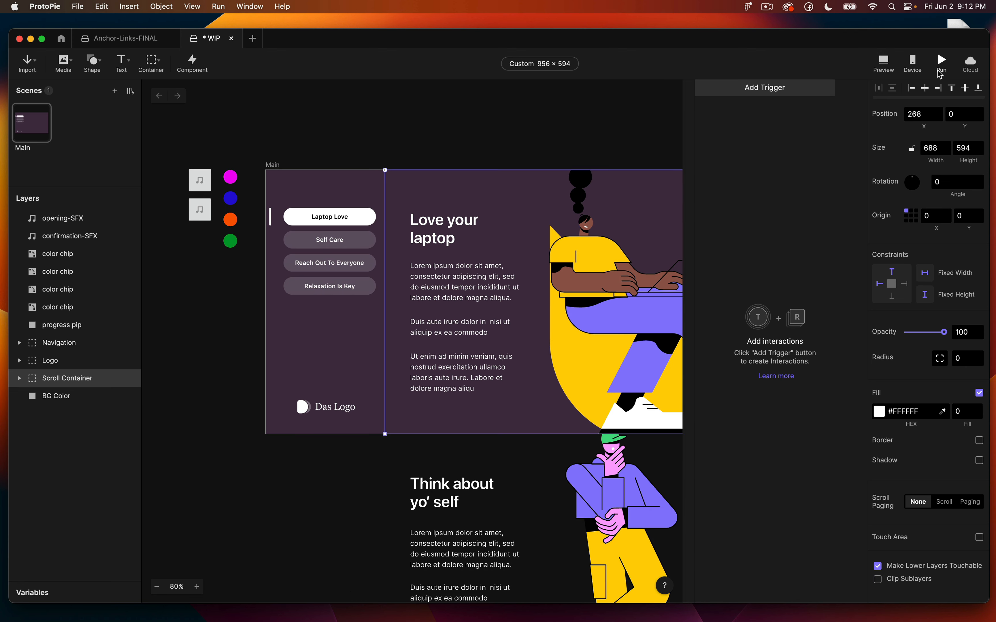
{"action": "left_click", "coordinate": [942, 73]}
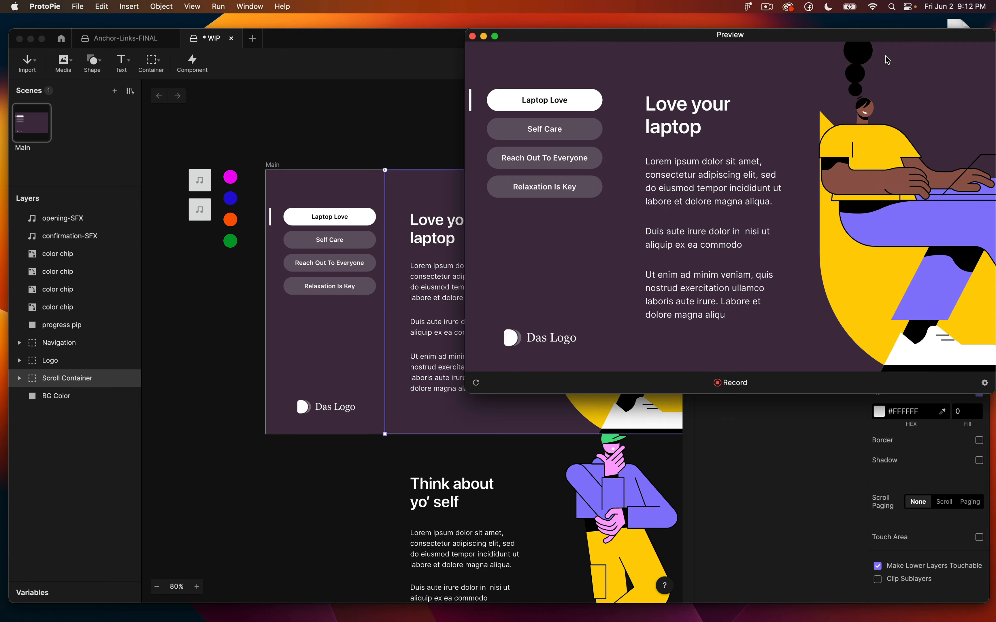
{"action": "left_click", "coordinate": [472, 37]}
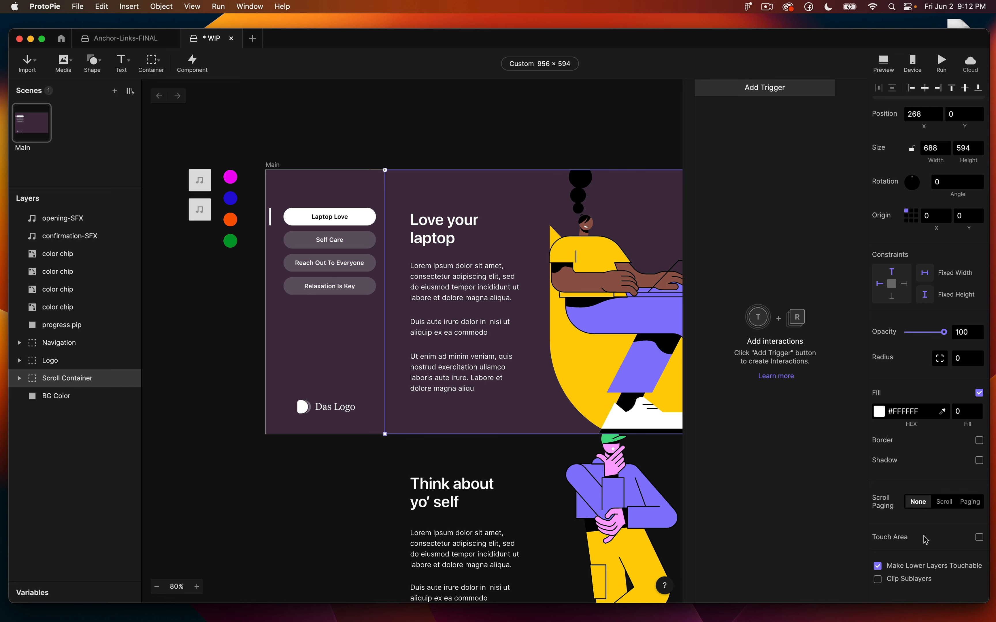
Set the Scroll Container's scroll paging to Scroll and test scrolling through the sections in the preview.
{"action": "left_click", "coordinate": [944, 509]}
{"action": "key", "text": "super+p"}
{"action": "scroll", "coordinate": [785, 219], "scroll_direction": "down", "scroll_amount": 10}
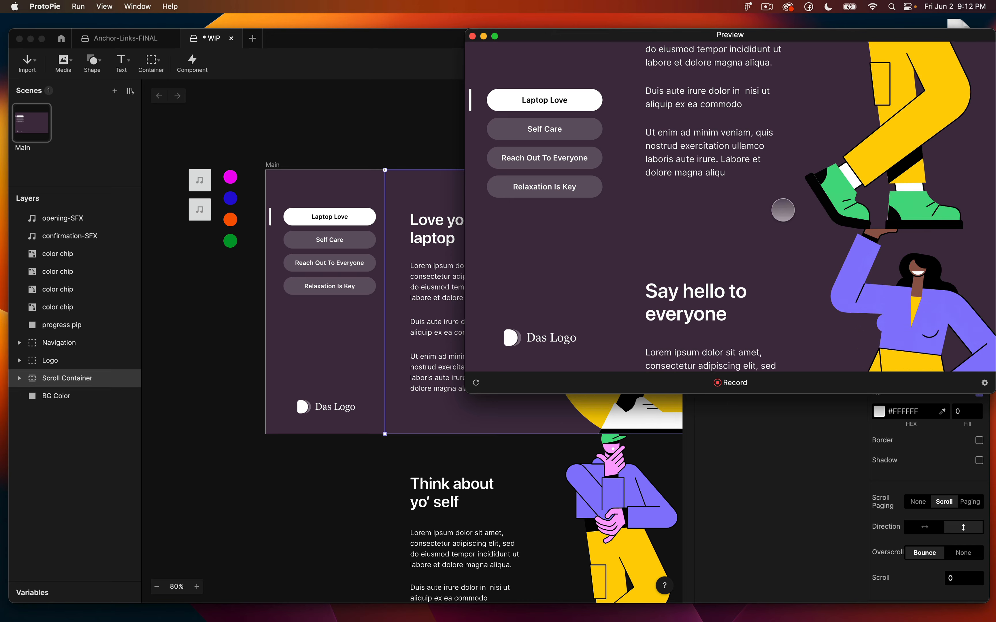
{"action": "scroll", "coordinate": [784, 219], "scroll_direction": "up", "scroll_amount": 8}
{"action": "scroll", "coordinate": [784, 219], "scroll_direction": "up", "scroll_amount": 5}
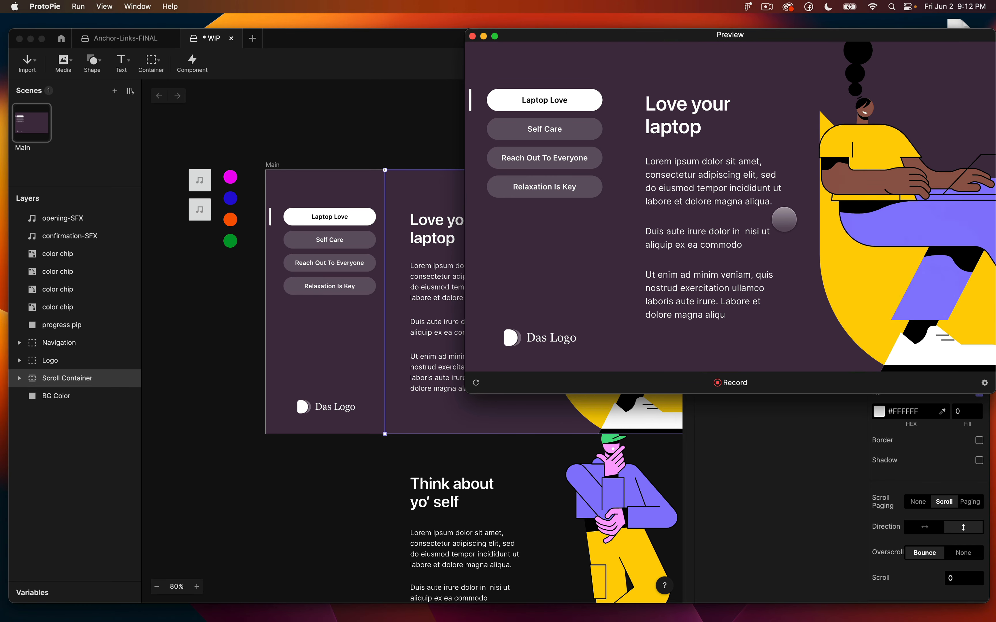
{"action": "left_click", "coordinate": [472, 36]}
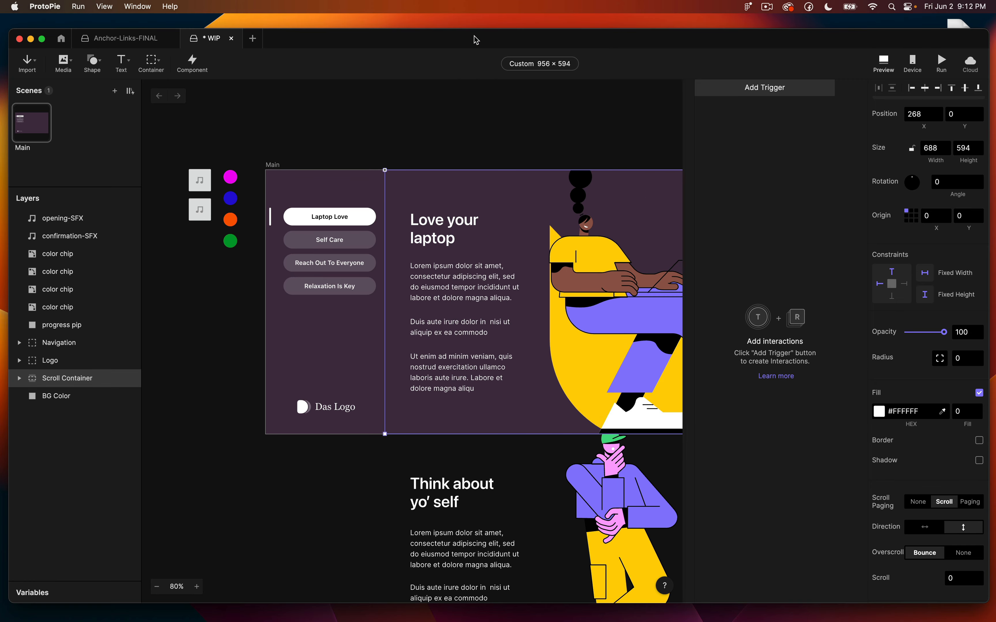
{"action": "left_click", "coordinate": [444, 129]}
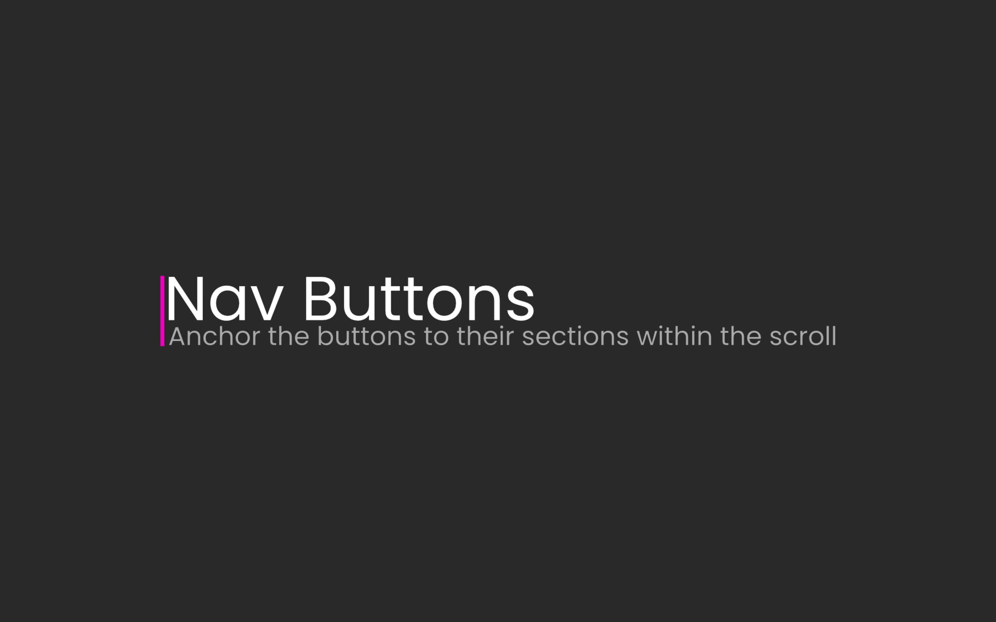
Add a Scroll response to Nav 1's Tap trigger and target it at the Scroll Container.
{"action": "left_click", "coordinate": [921, 111]}
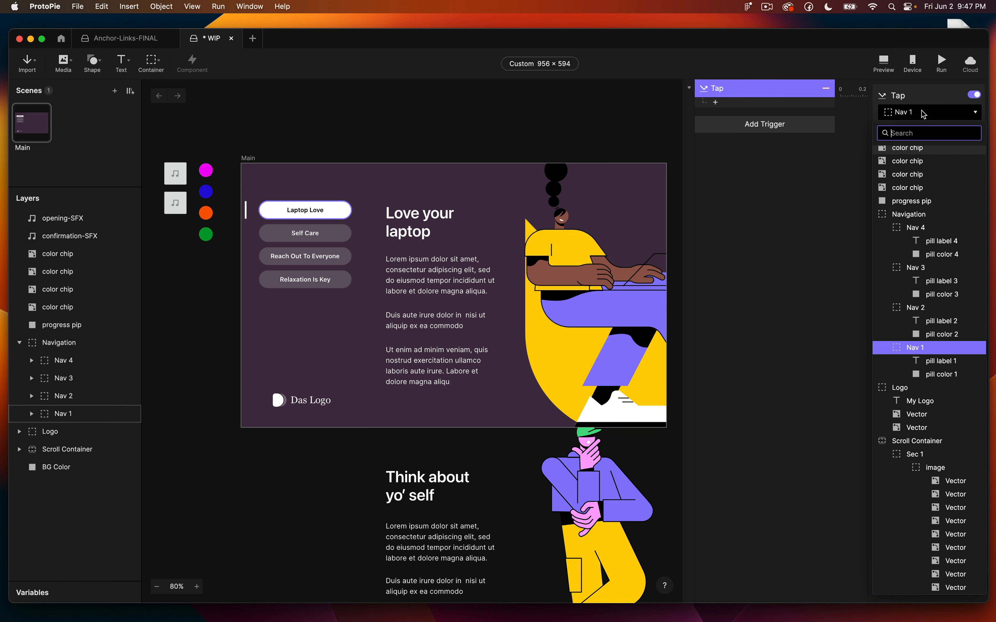
{"action": "left_click", "coordinate": [921, 111]}
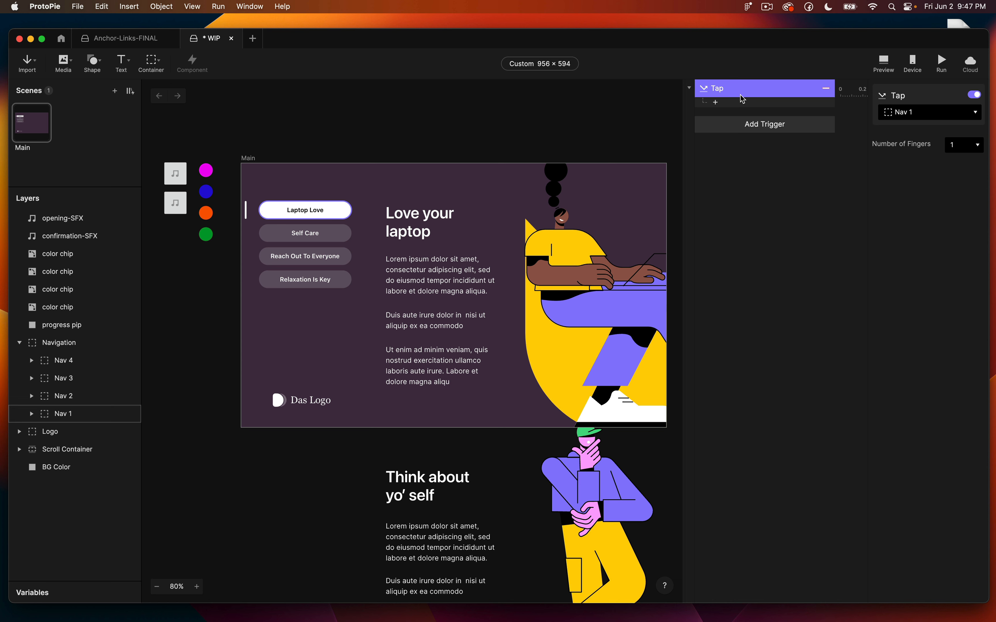
{"action": "left_click", "coordinate": [743, 105]}
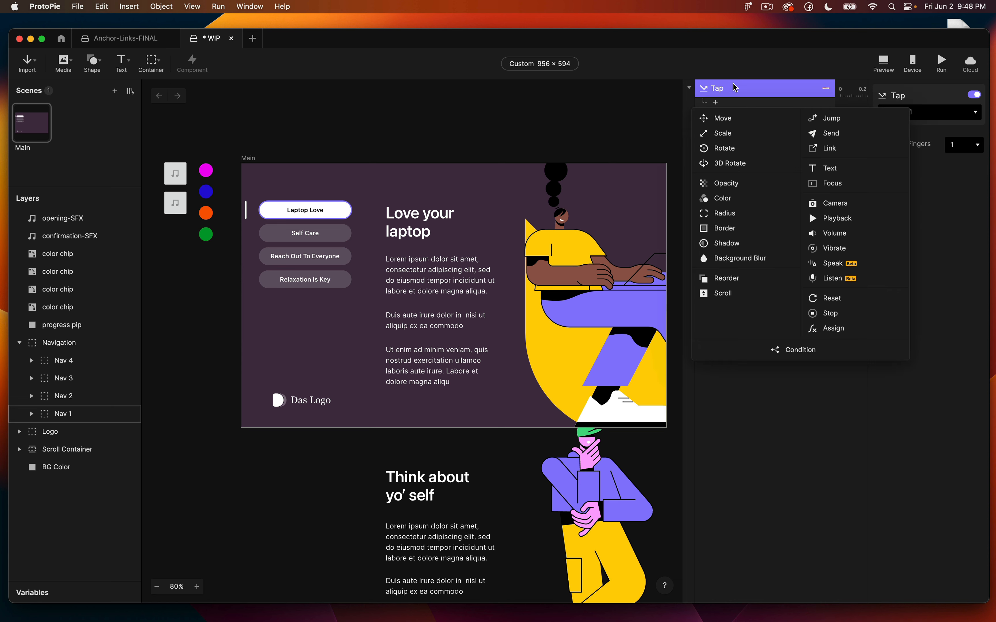
{"action": "left_click", "coordinate": [725, 293]}
{"action": "left_click", "coordinate": [942, 115]}
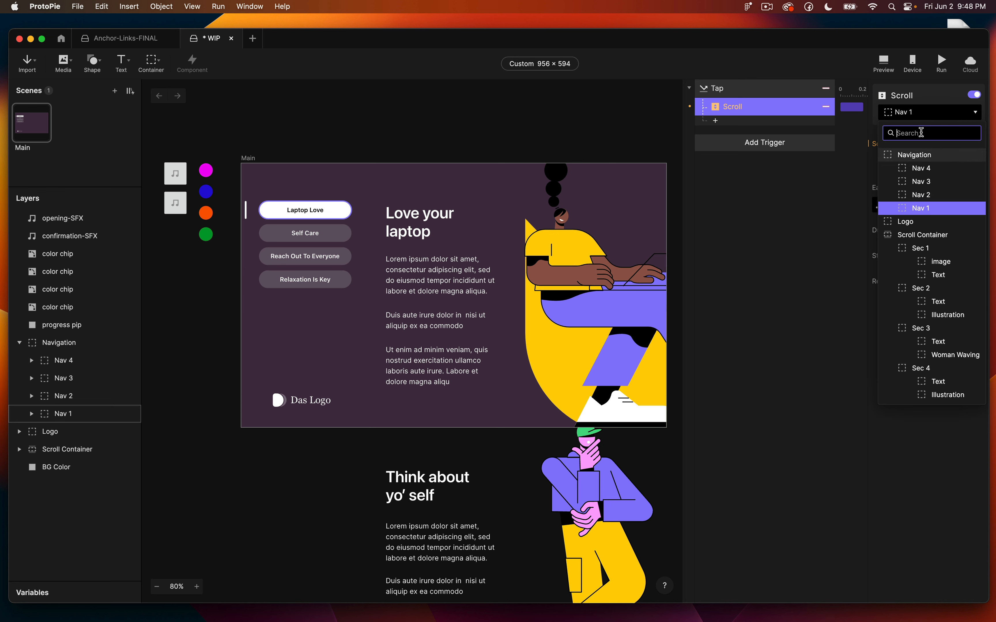
{"action": "type", "text": "scrol"}
{"action": "left_click", "coordinate": [922, 155]}
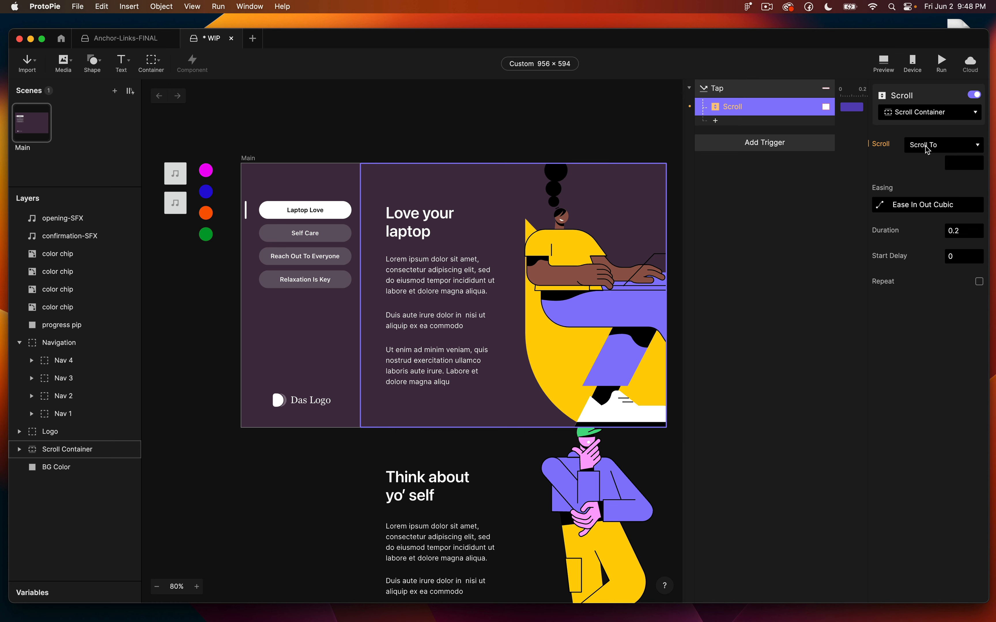
Set the Nav 1 Scroll response's Scroll To destination to the formula `Sec 1`.y and confirm it.
{"action": "left_click", "coordinate": [959, 163]}
{"action": "left_click", "coordinate": [979, 164]}
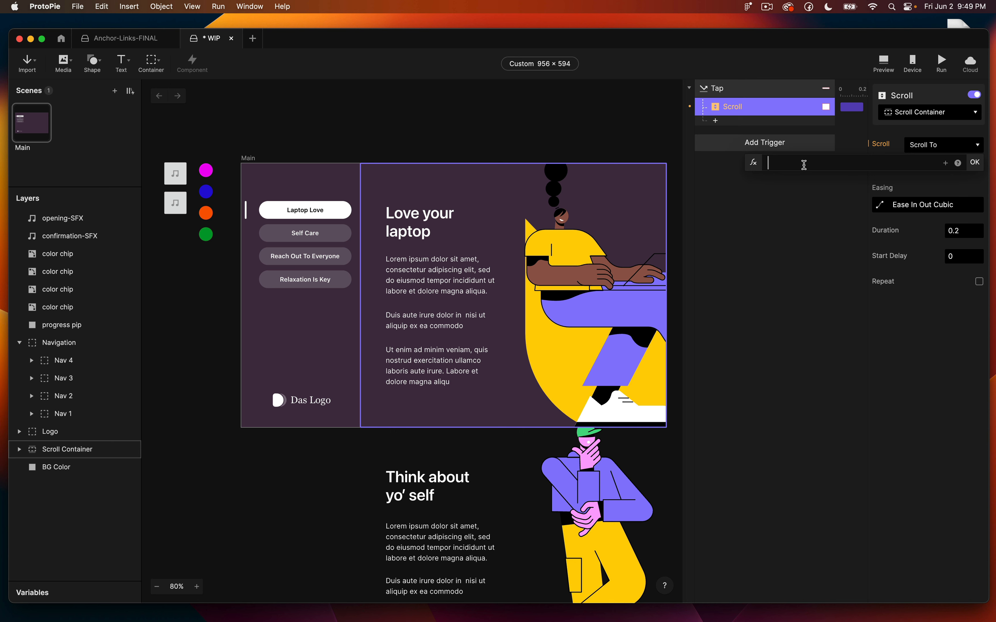
{"action": "left_click", "coordinate": [803, 163]}
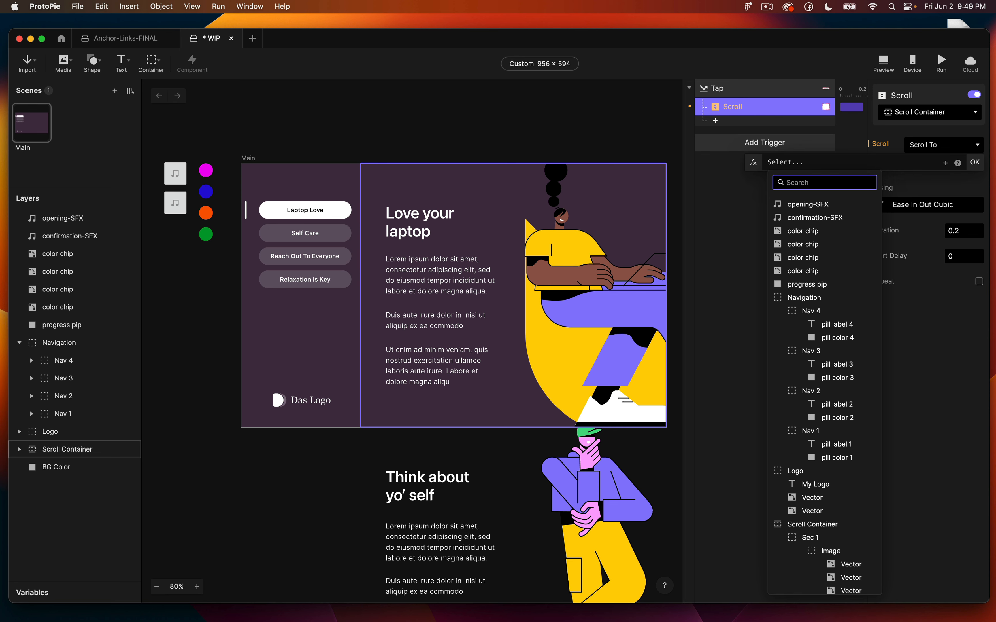
{"action": "scroll", "coordinate": [835, 312], "scroll_direction": "down", "scroll_amount": 10}
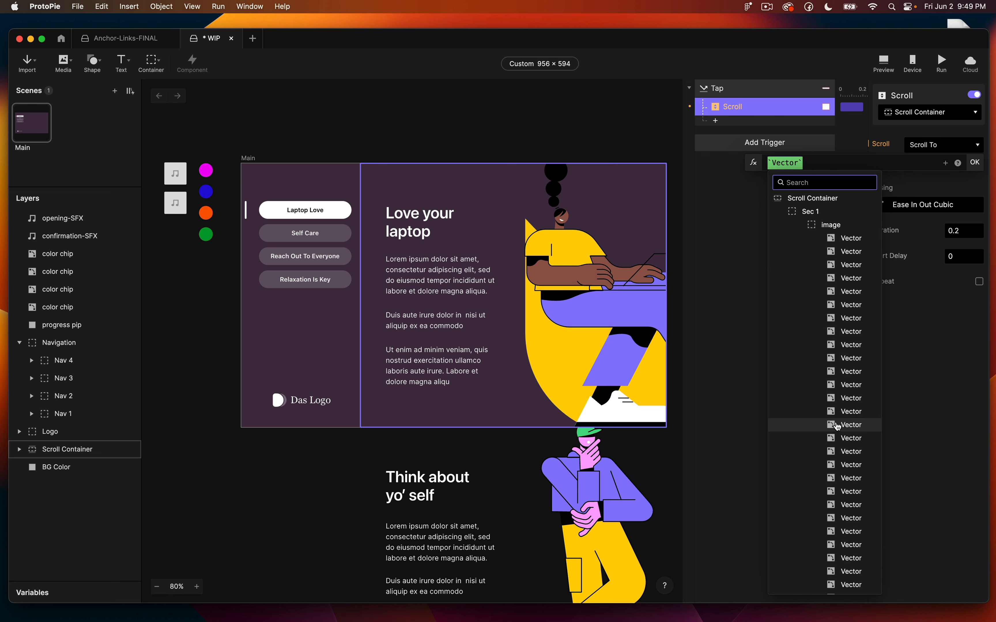
{"action": "scroll", "coordinate": [837, 426], "scroll_direction": "up", "scroll_amount": 10}
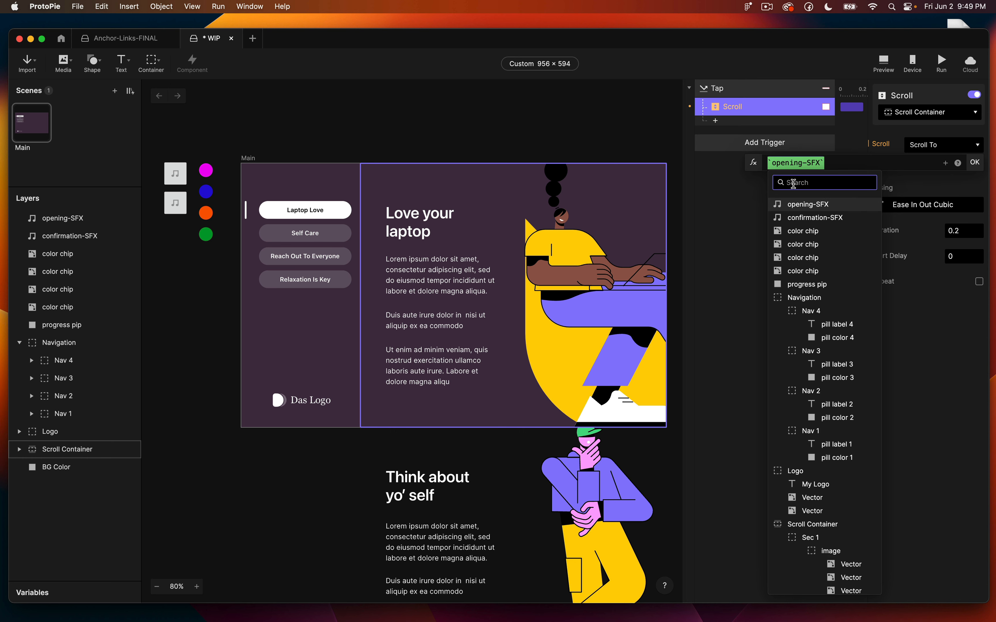
{"action": "left_click", "coordinate": [809, 538]}
{"action": "type", "text": "."}
{"action": "scroll", "coordinate": [817, 276], "scroll_direction": "down", "scroll_amount": 5}
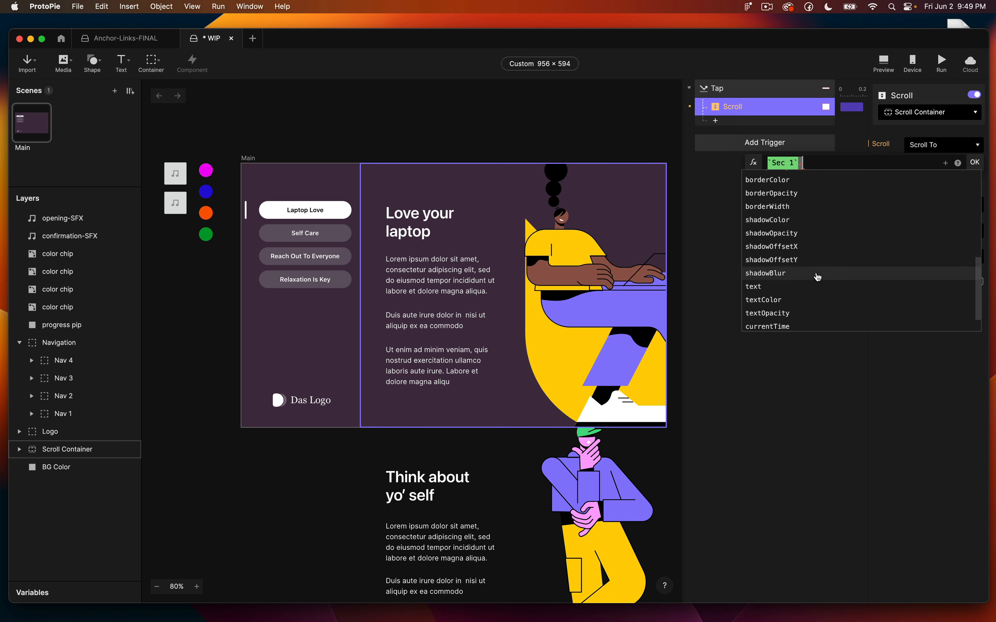
{"action": "scroll", "coordinate": [813, 321], "scroll_direction": "down", "scroll_amount": 1}
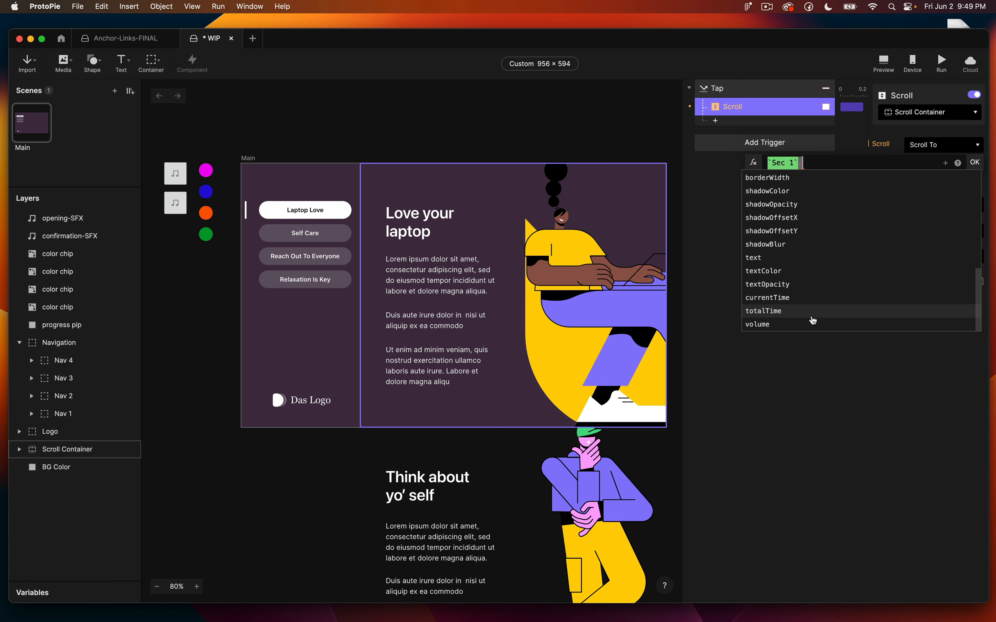
{"action": "scroll", "coordinate": [814, 320], "scroll_direction": "up", "scroll_amount": 5}
{"action": "scroll", "coordinate": [813, 321], "scroll_direction": "up", "scroll_amount": 2}
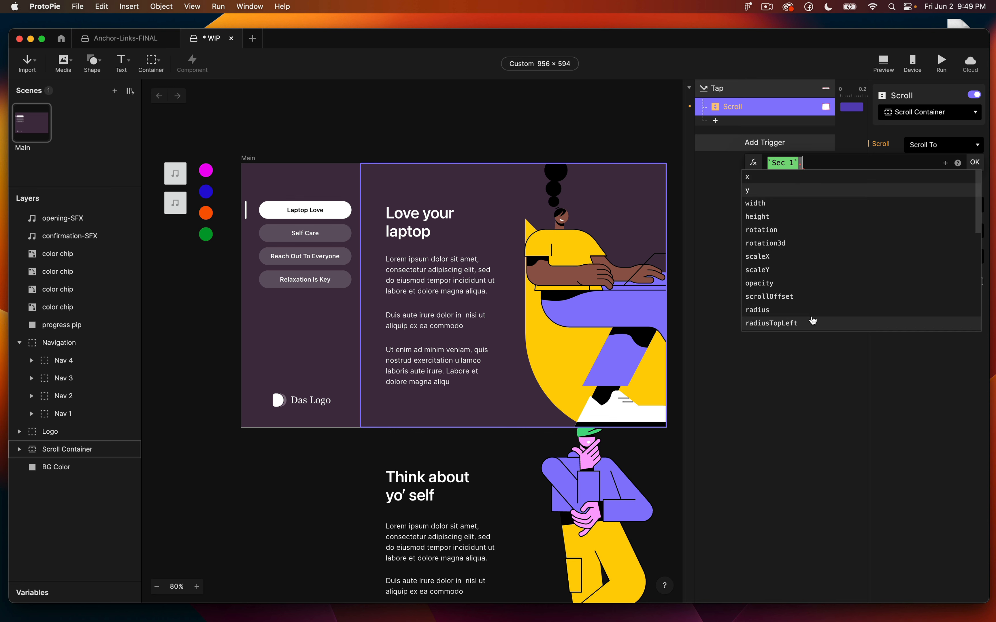
{"action": "left_click", "coordinate": [784, 193]}
{"action": "left_click", "coordinate": [975, 162]}
Expand the Scroll Container layer, inspect Sec 1's position, and return to the Scroll response's settings.
{"action": "left_click", "coordinate": [19, 450]}
{"action": "left_click", "coordinate": [62, 467]}
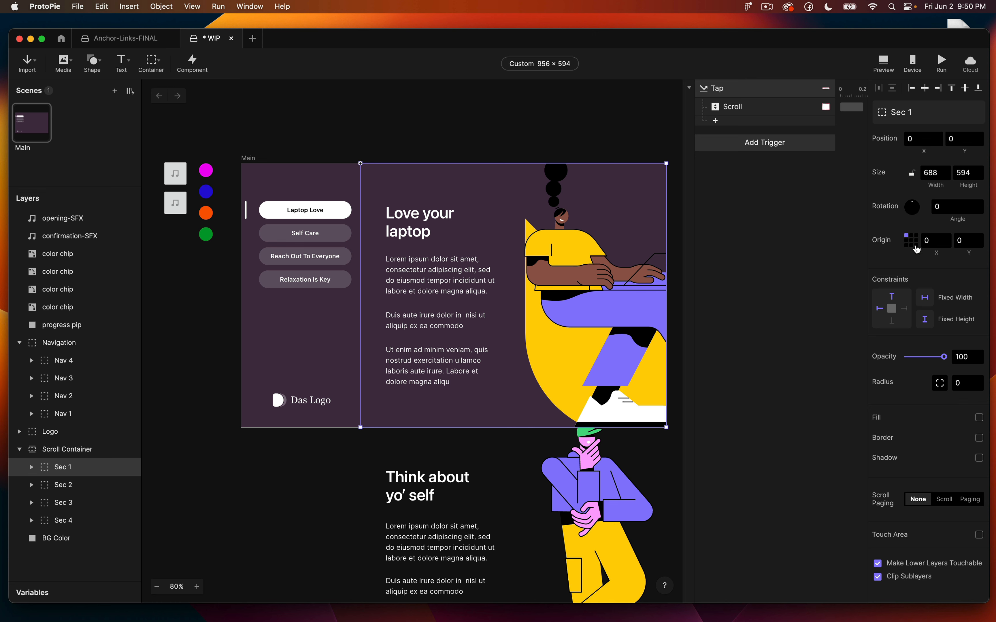
{"action": "left_click", "coordinate": [750, 109]}
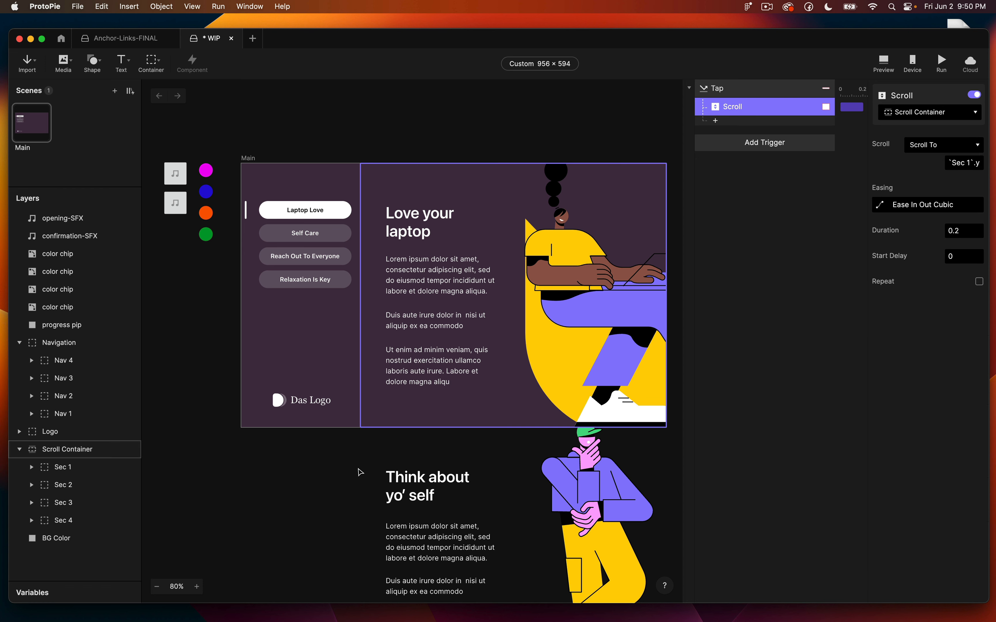
Rename the Tap trigger as Nav 1 and collapse it.
{"action": "double_click", "coordinate": [718, 89]}
{"action": "type", "text": "Nav 1"}
{"action": "key", "text": "Return"}
{"action": "left_click", "coordinate": [689, 88]}
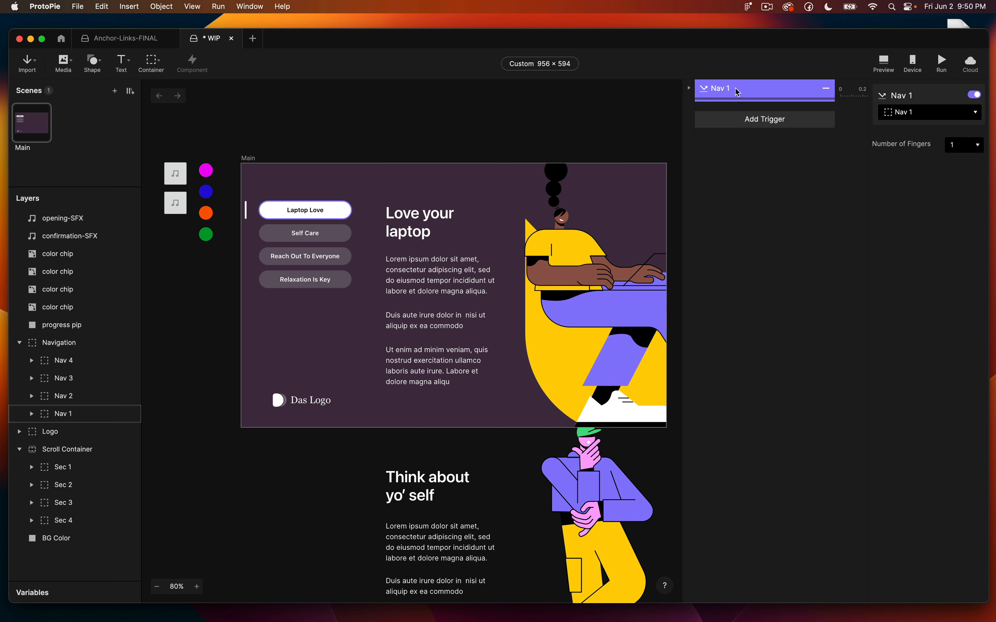
Duplicate the Nav 1 trigger, rename the copy as Nav 2, and assign it to the Nav 2 layer.
{"action": "left_click", "coordinate": [739, 112]}
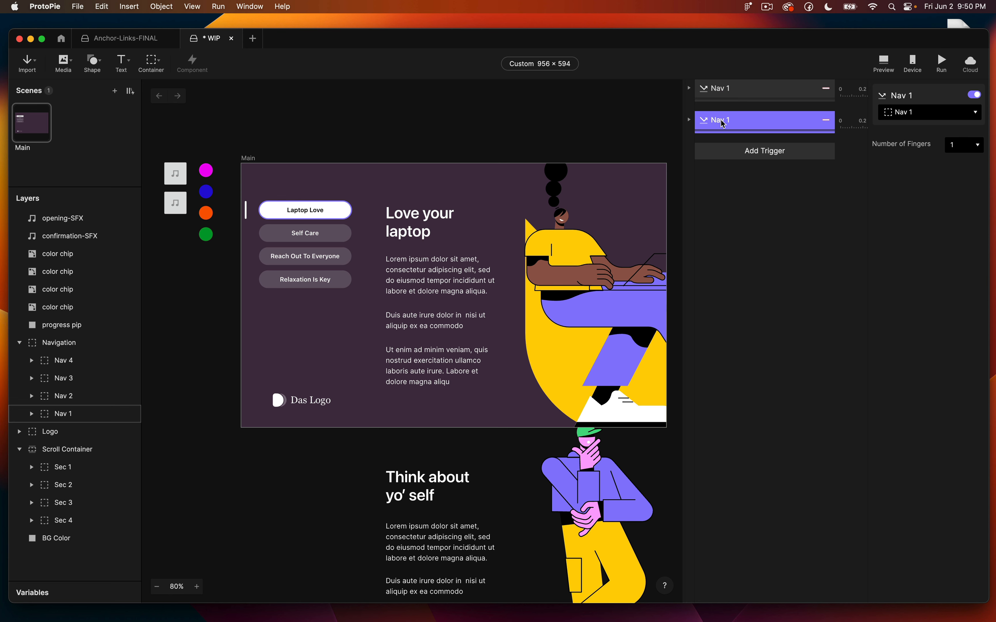
{"action": "double_click", "coordinate": [721, 120]}
{"action": "type", "text": "Nav 1"}
{"action": "key", "text": "BackSpace"}
{"action": "type", "text": "2"}
{"action": "key", "text": "Return"}
{"action": "left_click", "coordinate": [912, 115]}
{"action": "left_click", "coordinate": [930, 311]}
Duplicate the Nav 2 trigger twice and rename the copies as Nav 3 and Nav 4.
{"action": "key", "text": "super+c"}
{"action": "key", "text": "super+v"}
{"action": "key", "text": "super+v"}
{"action": "double_click", "coordinate": [720, 152]}
{"action": "type", "text": "Nav 3"}
{"action": "double_click", "coordinate": [720, 183]}
{"action": "key", "text": "Right"}
{"action": "key", "text": "BackSpace"}
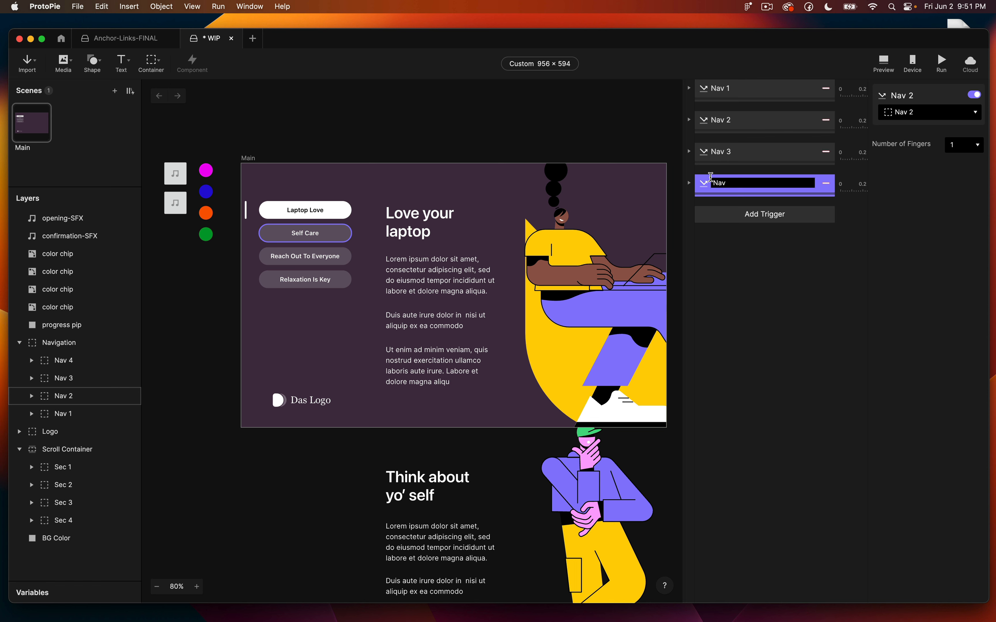
{"action": "type", "text": "4"}
{"action": "key", "text": "Return"}
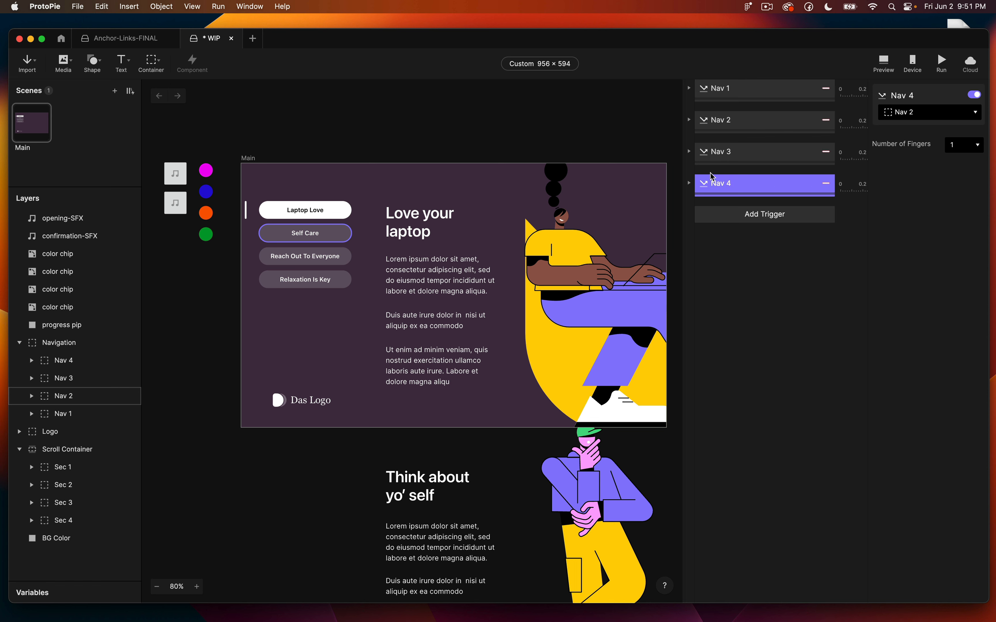
Expand the Nav 3 and Nav 4 triggers and set Nav 3's Scroll destination to `Sec 3`.y.
{"action": "left_click", "coordinate": [689, 152]}
{"action": "left_click", "coordinate": [689, 207]}
{"action": "left_click", "coordinate": [741, 170]}
{"action": "left_click", "coordinate": [965, 163]}
{"action": "key", "text": "BackSpace"}
{"action": "type", "text": "3"}
Set the Nav 4 trigger's Scroll destination to `Sec 4`.y.
{"action": "left_click", "coordinate": [746, 225]}
{"action": "left_click", "coordinate": [961, 163]}
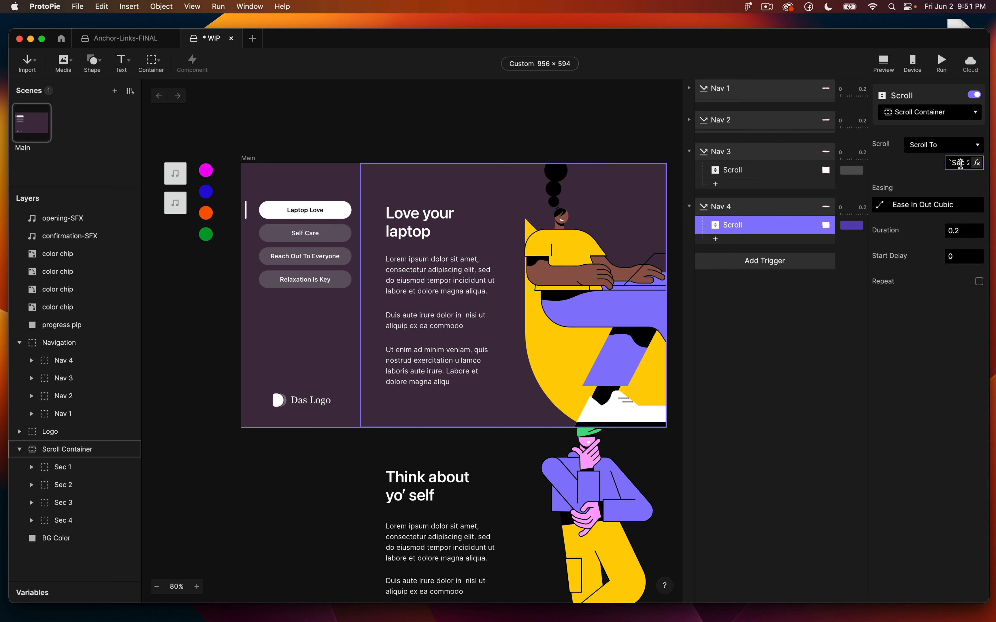
{"action": "key", "text": "Right"}
{"action": "key", "text": "Right"}
{"action": "key", "text": "Right"}
{"action": "key", "text": "shift+Left"}
{"action": "type", "text": "4"}
{"action": "key", "text": "Return"}
Expand the Nav 1 and Nav 2 triggers and set all four Scroll responses' duration to 0.6 together.
{"action": "left_click", "coordinate": [689, 120]}
{"action": "left_click", "coordinate": [689, 88]}
{"action": "left_click", "coordinate": [758, 107], "text": "shift"}
{"action": "left_click", "coordinate": [759, 162], "text": "shift"}
{"action": "left_click", "coordinate": [758, 217], "text": "shift"}
{"action": "left_click", "coordinate": [957, 230]}
{"action": "type", "text": "0.6"}
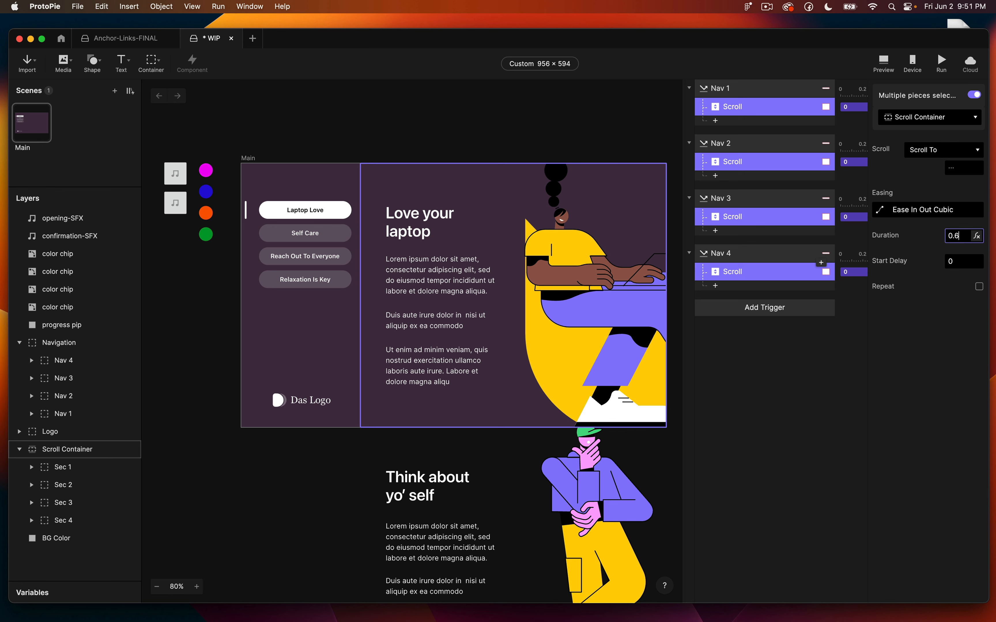
Set the duration of Nav 1's Scroll response to 0.3 and check the Nav 2 Scroll response's settings.
{"action": "left_click", "coordinate": [758, 113]}
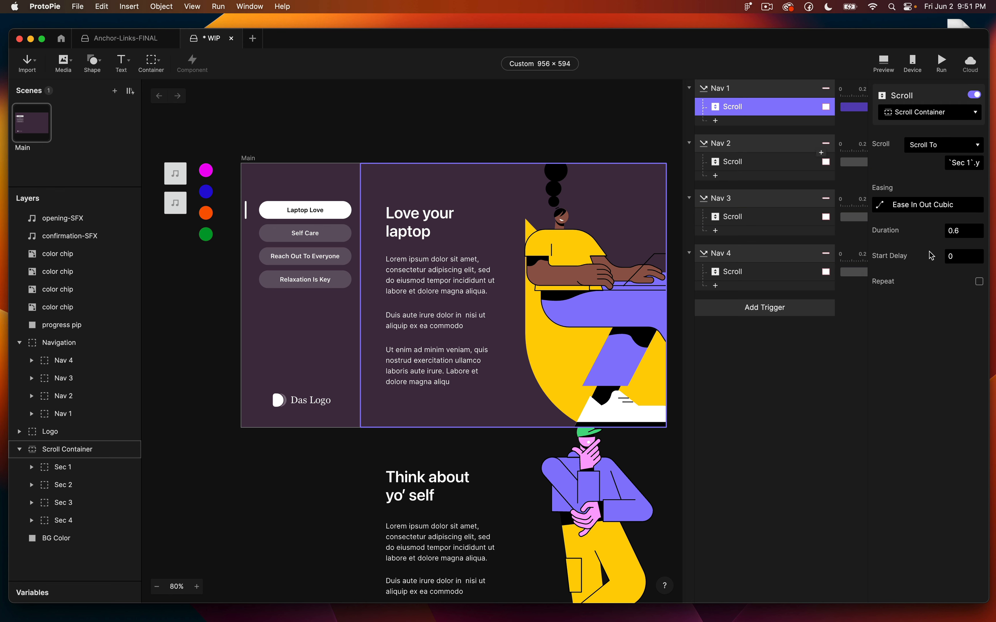
{"action": "left_click", "coordinate": [960, 230]}
{"action": "key", "text": "BackSpace"}
{"action": "type", "text": "3"}
{"action": "left_click", "coordinate": [737, 161]}
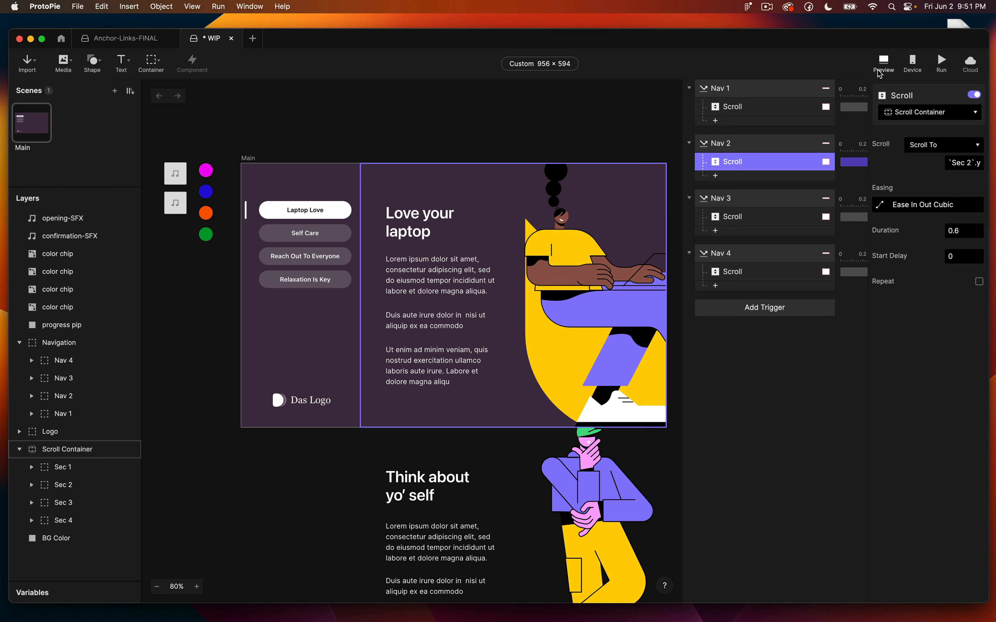
Test the navigation buttons in the preview and return to the editor.
{"action": "left_click", "coordinate": [884, 62]}
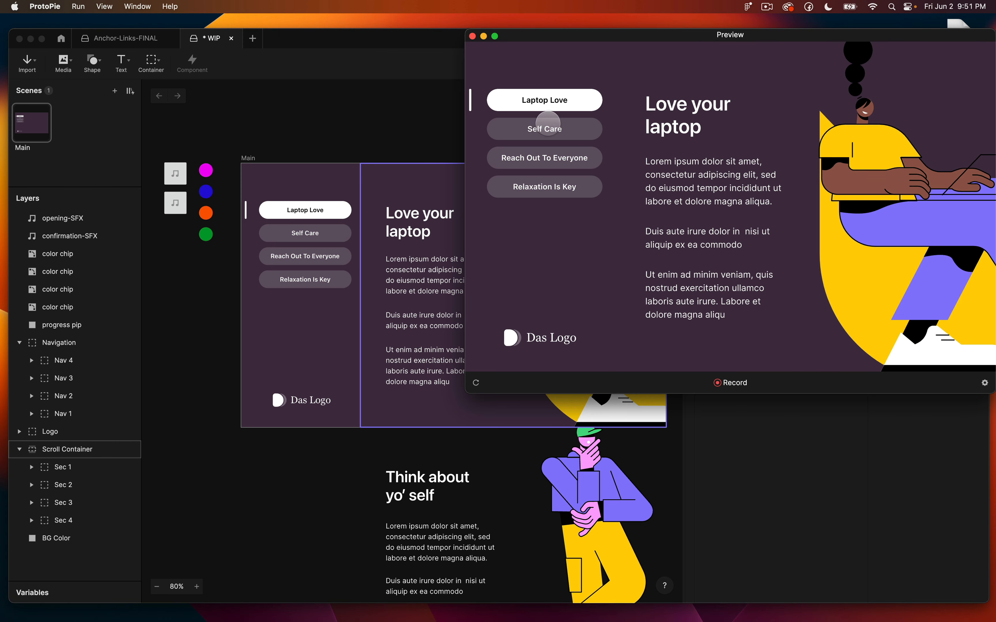
{"action": "left_click", "coordinate": [549, 124]}
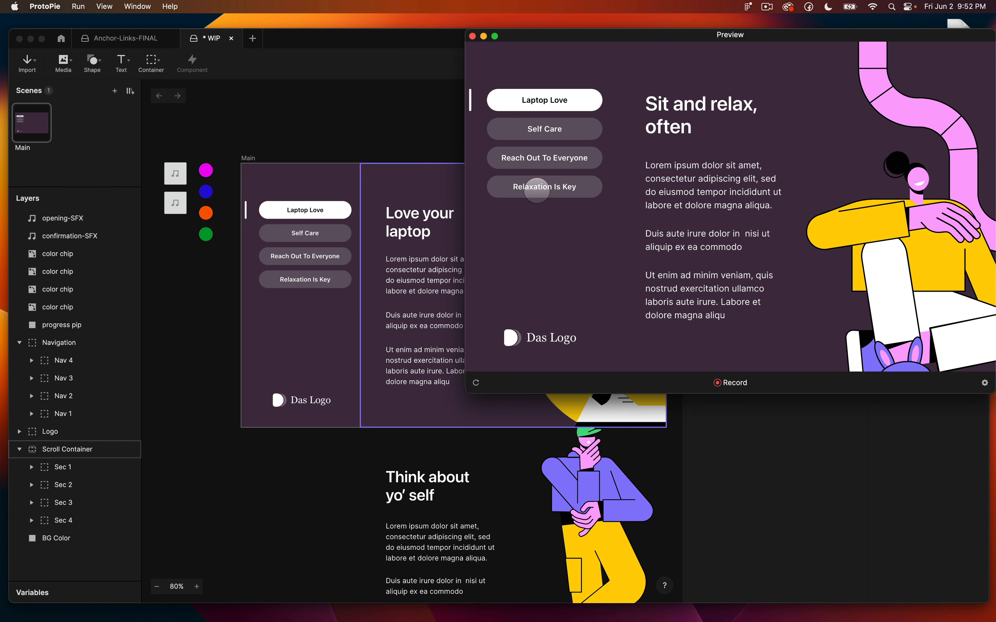
{"action": "left_click", "coordinate": [765, 461]}
Assign the Nav 3 trigger to the Nav 3 layer and the Nav 4 trigger to the Nav 4 layer.
{"action": "left_click", "coordinate": [761, 199]}
{"action": "left_click", "coordinate": [929, 112]}
{"action": "left_click", "coordinate": [922, 300]}
{"action": "left_click", "coordinate": [762, 254]}
{"action": "left_click", "coordinate": [928, 112]}
{"action": "left_click", "coordinate": [926, 263]}
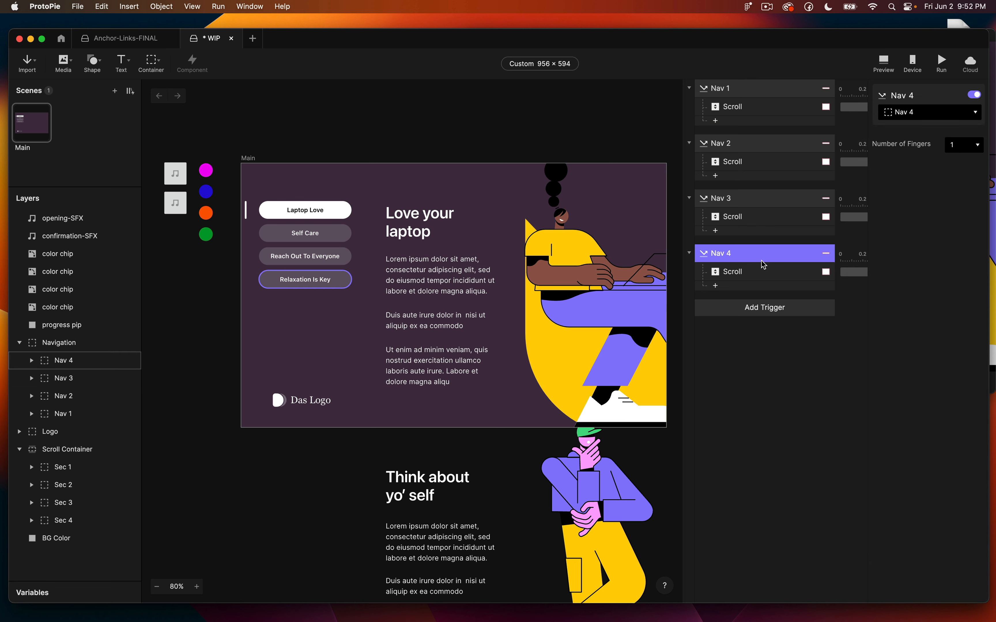
Review the Scroll responses' durations and set Nav 1's Scroll duration to 0.4.
{"action": "left_click", "coordinate": [737, 274]}
{"action": "left_click", "coordinate": [753, 218], "text": "shift"}
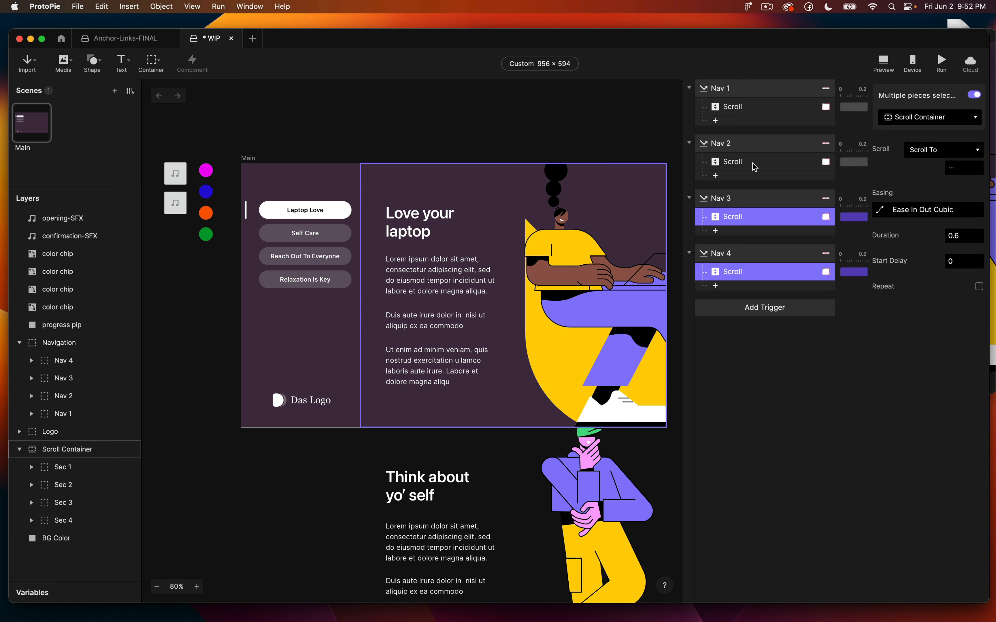
{"action": "left_click", "coordinate": [755, 167], "text": "shift"}
{"action": "left_click", "coordinate": [764, 108]}
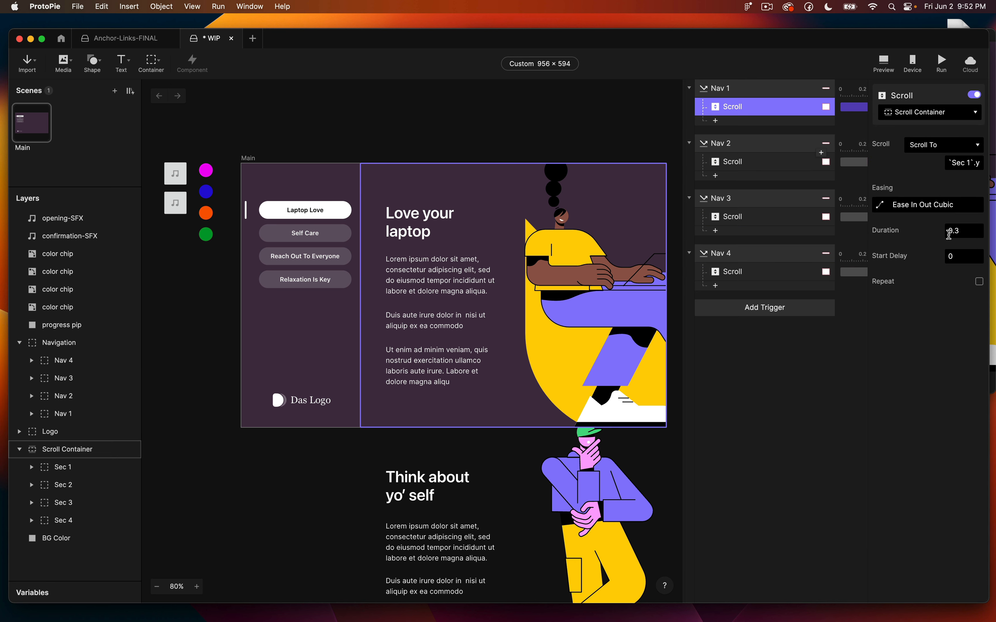
{"action": "left_click", "coordinate": [962, 225]}
{"action": "type", "text": "0.4"}
Preview the prototype and test that all four navigation buttons scroll to their matching sections.
{"action": "key", "text": "super+p"}
{"action": "left_click", "coordinate": [544, 129]}
{"action": "left_click", "coordinate": [562, 104]}
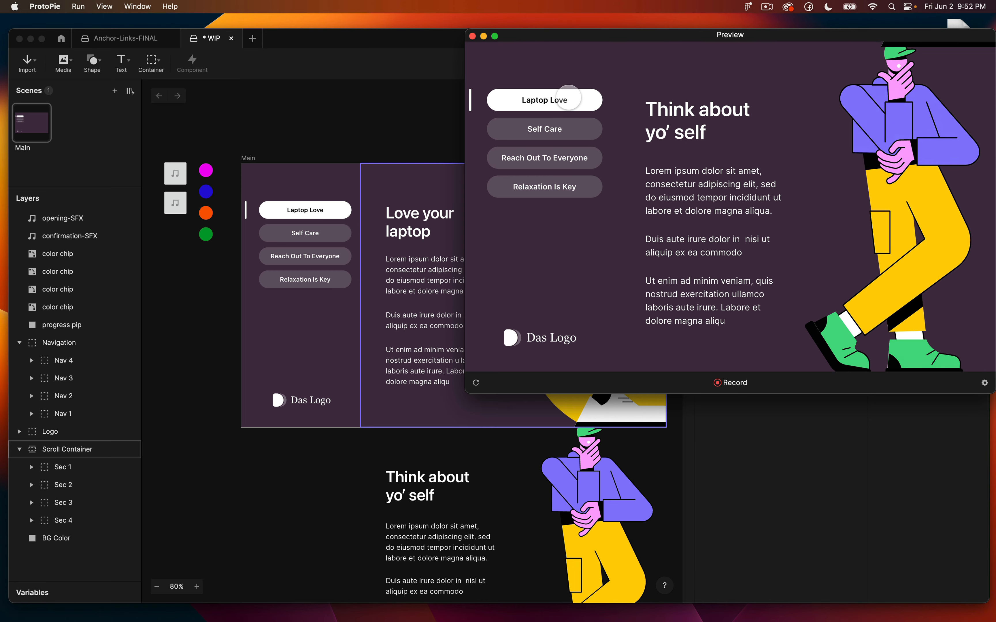
{"action": "left_click", "coordinate": [555, 158]}
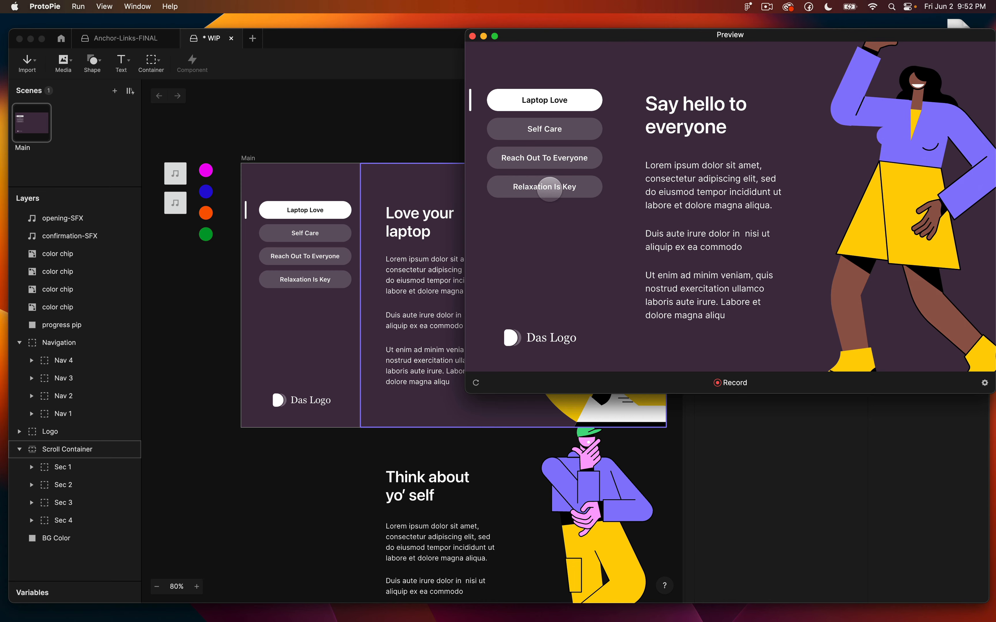
{"action": "left_click", "coordinate": [549, 188]}
{"action": "left_click", "coordinate": [545, 128]}
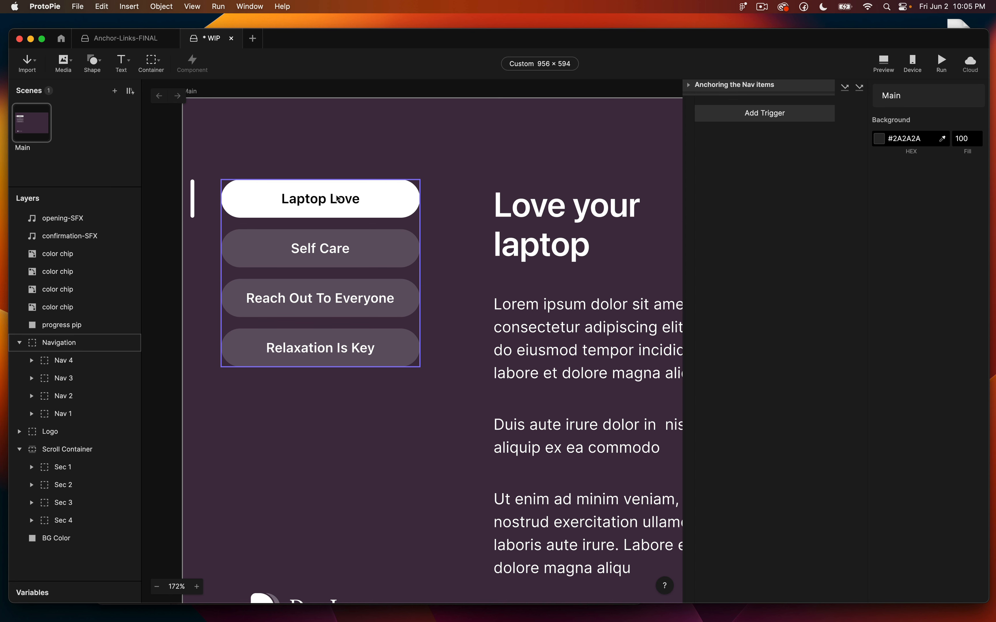
Add a Mouse Over trigger to the Nav 1 layer.
{"action": "scroll", "coordinate": [341, 199], "scroll_direction": "down", "scroll_amount": 3}
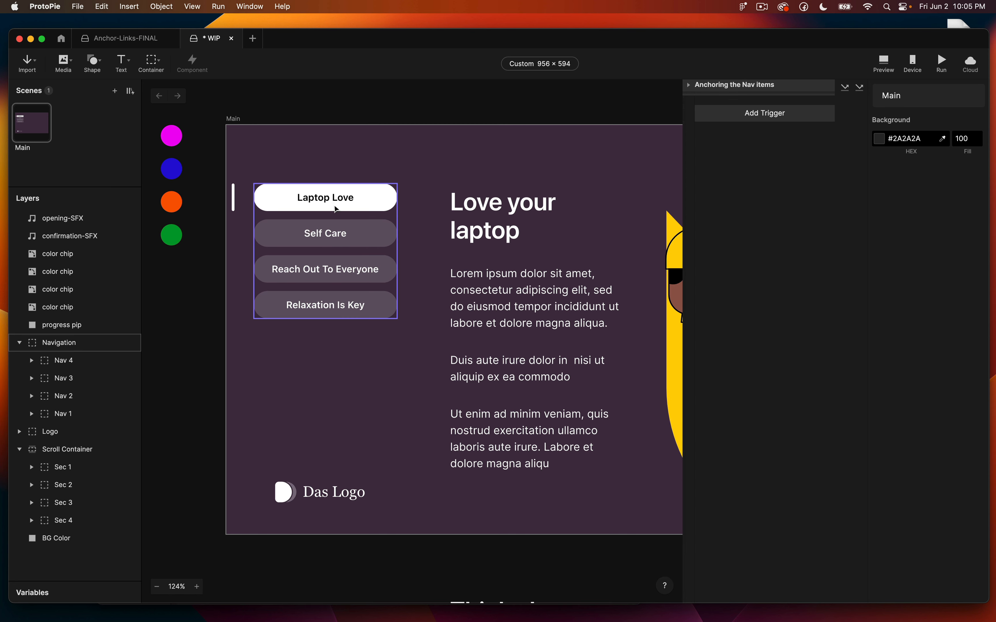
{"action": "double_click", "coordinate": [325, 199]}
{"action": "left_click", "coordinate": [765, 113]}
{"action": "left_click", "coordinate": [741, 263]}
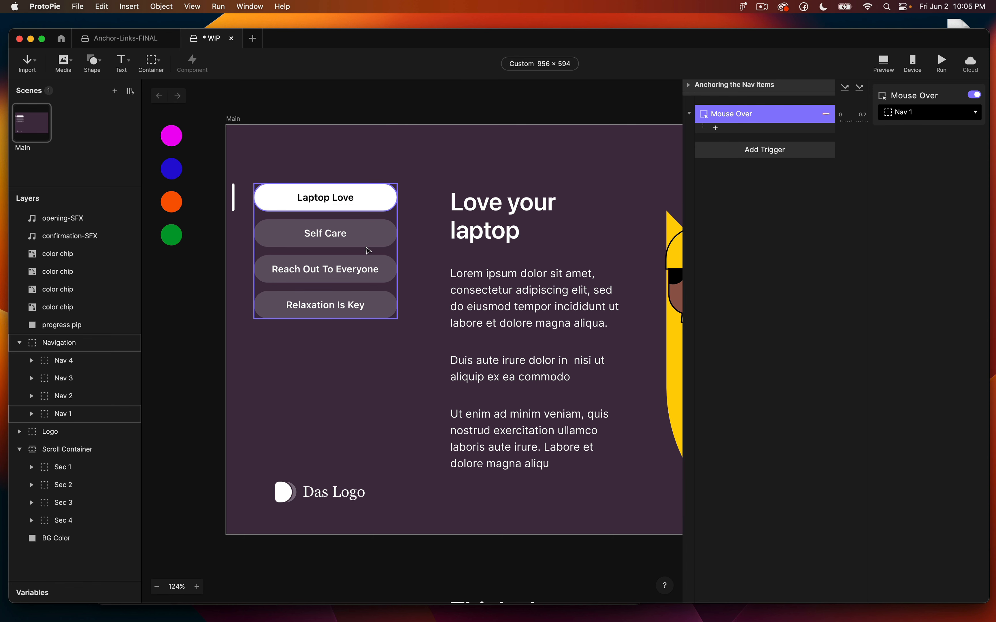
Add a Condition to the Mouse Over trigger requiring that the X of pill color 1 is not equal to 100.
{"action": "left_click", "coordinate": [736, 130]}
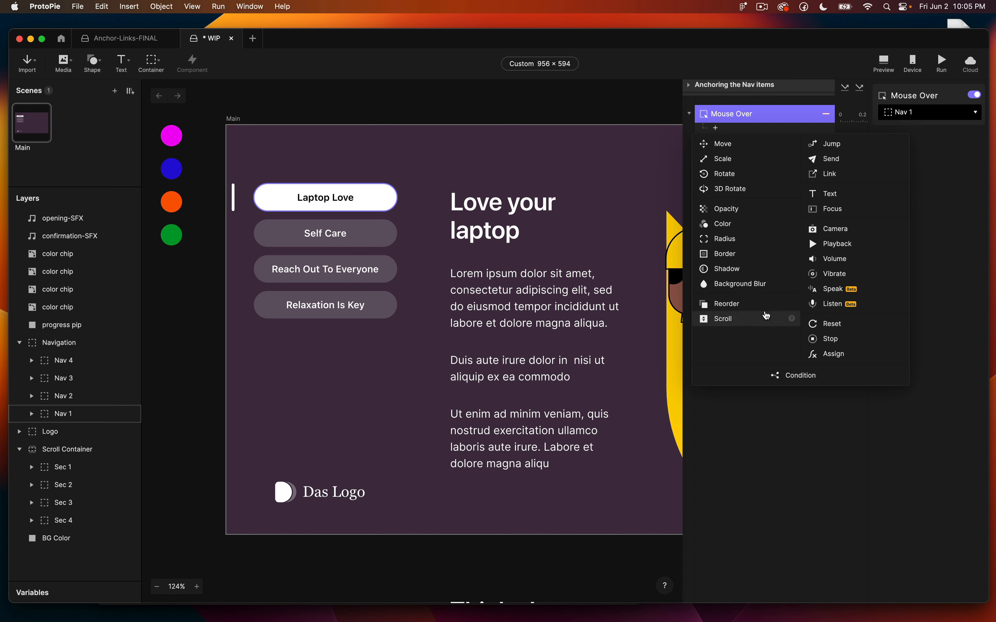
{"action": "left_click", "coordinate": [782, 376]}
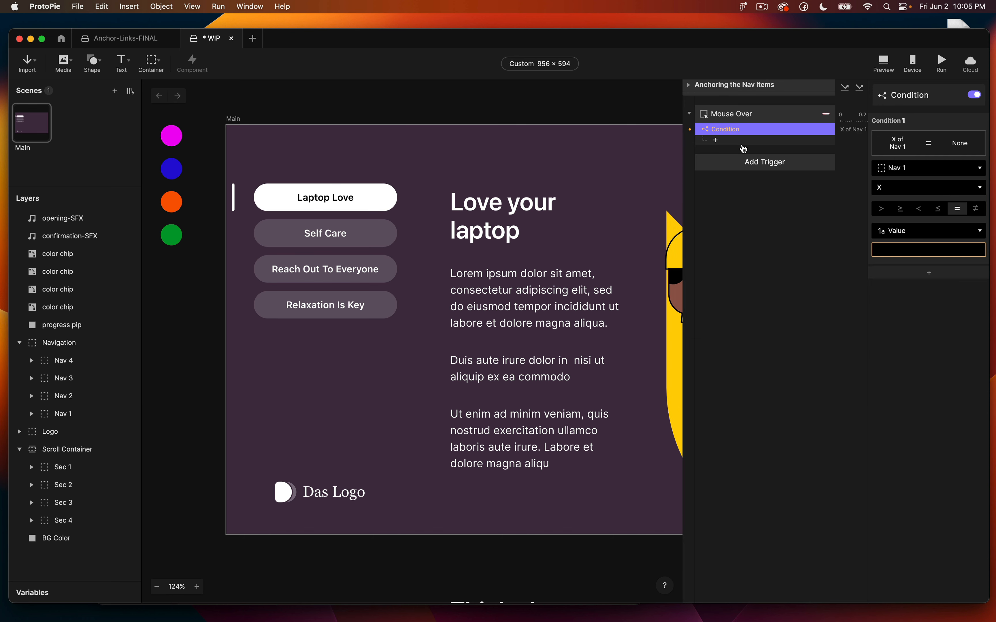
{"action": "left_click", "coordinate": [932, 168]}
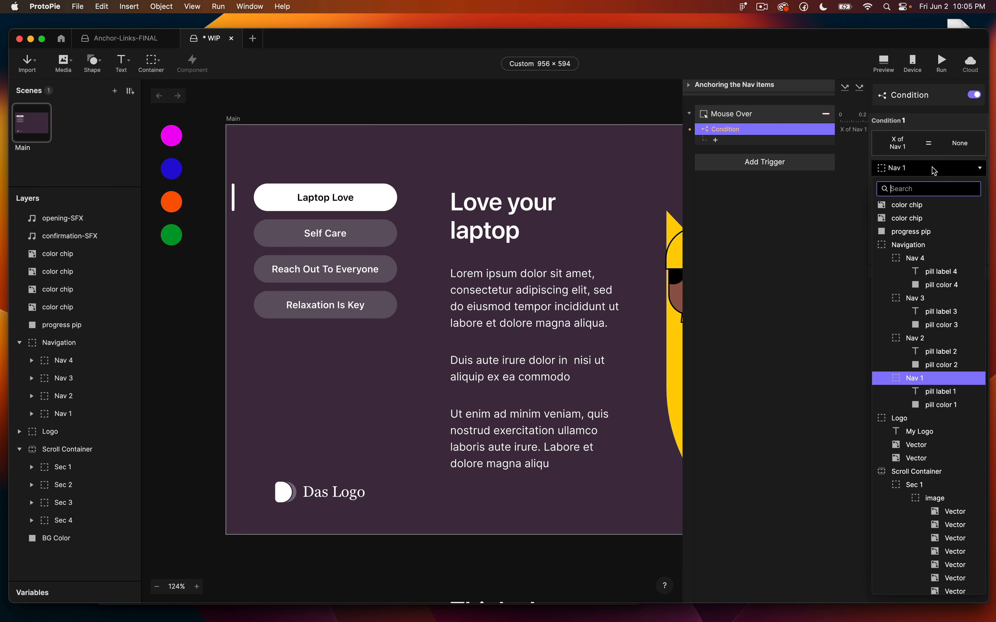
{"action": "left_click", "coordinate": [937, 406]}
{"action": "left_click", "coordinate": [975, 208]}
{"action": "left_click", "coordinate": [928, 250]}
{"action": "type", "text": "100"}
Add a Color response under the Mouse Over condition that fills pill color 1 with #FFFFFF at 30 opacity.
{"action": "left_click", "coordinate": [715, 141]}
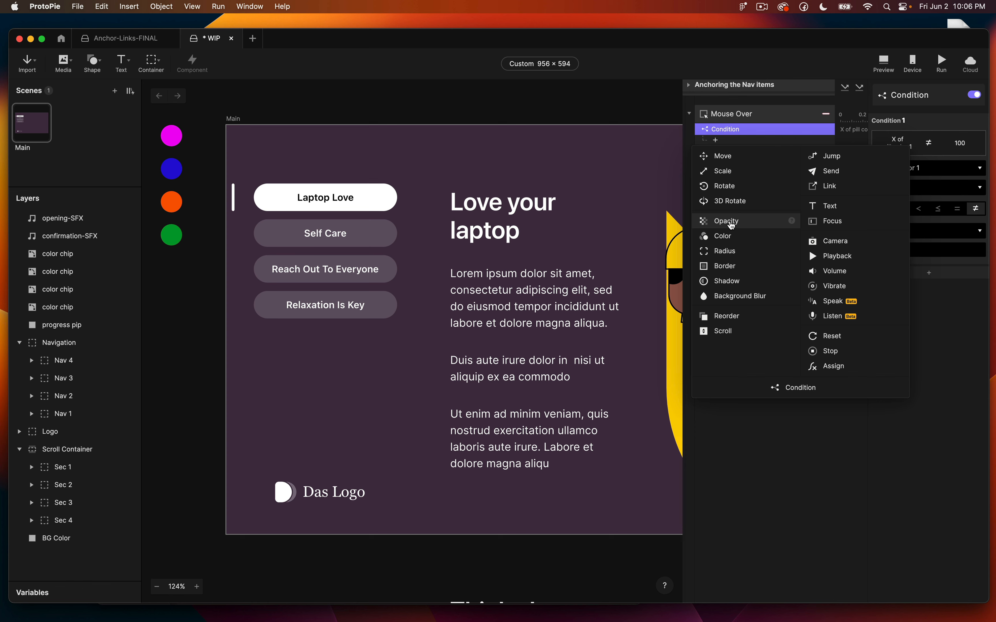
{"action": "left_click", "coordinate": [724, 236]}
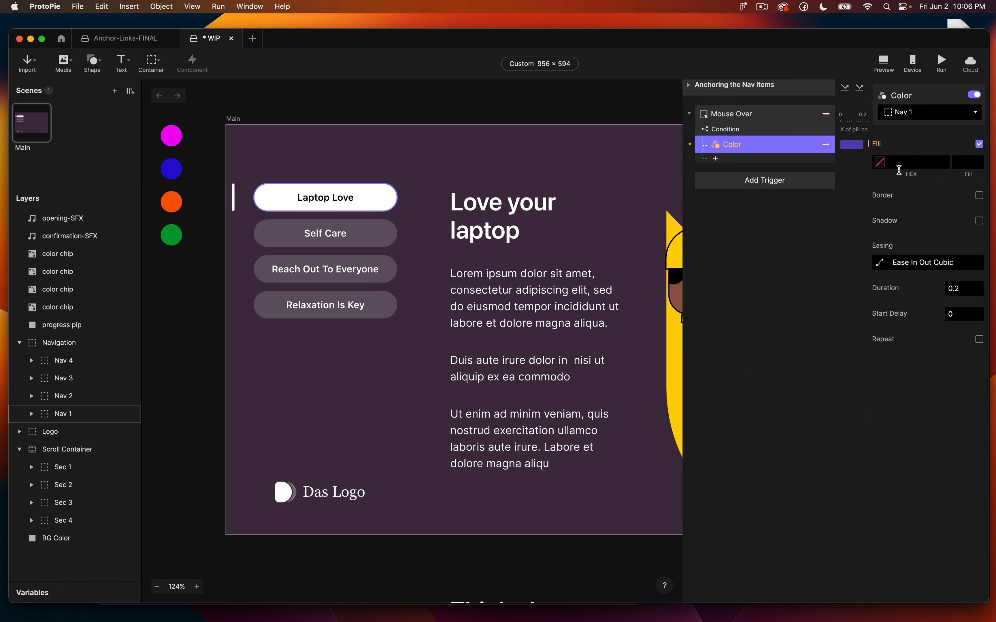
{"action": "left_click", "coordinate": [929, 113]}
{"action": "left_click", "coordinate": [922, 366]}
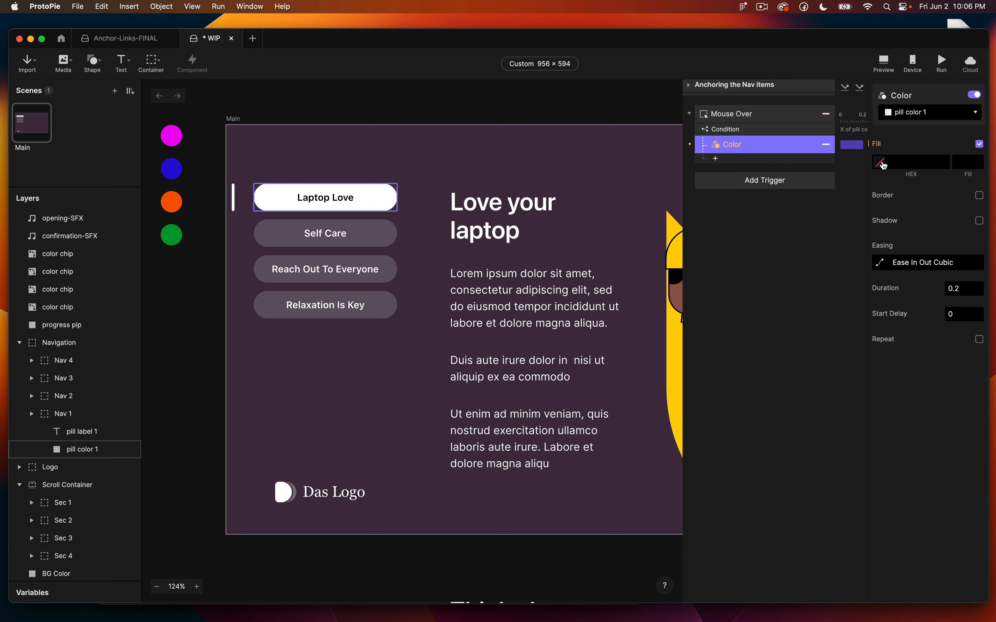
{"action": "left_click", "coordinate": [902, 161]}
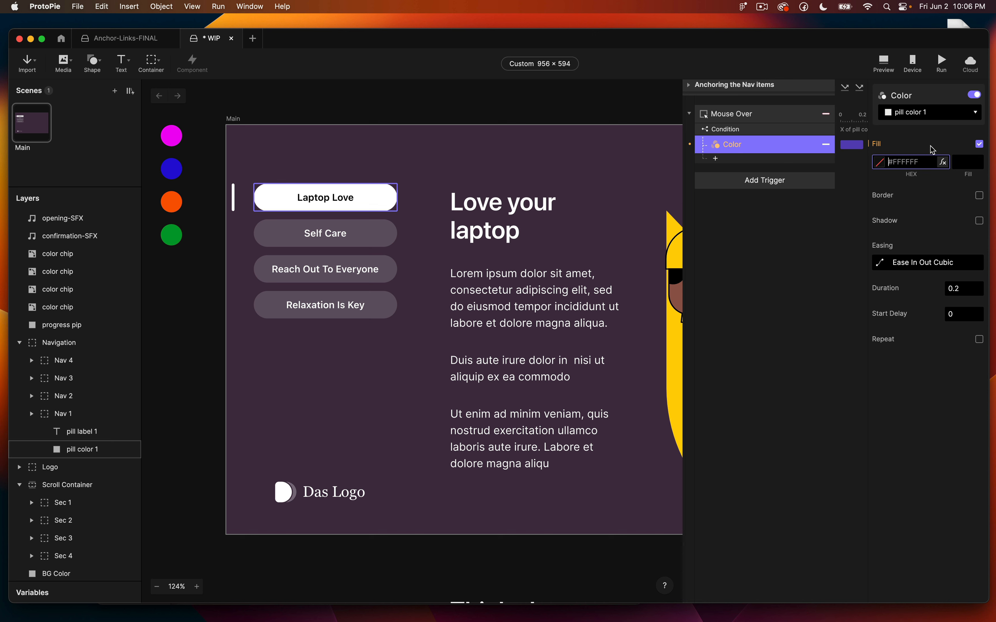
{"action": "type", "text": "fff"}
{"action": "key", "text": "Tab"}
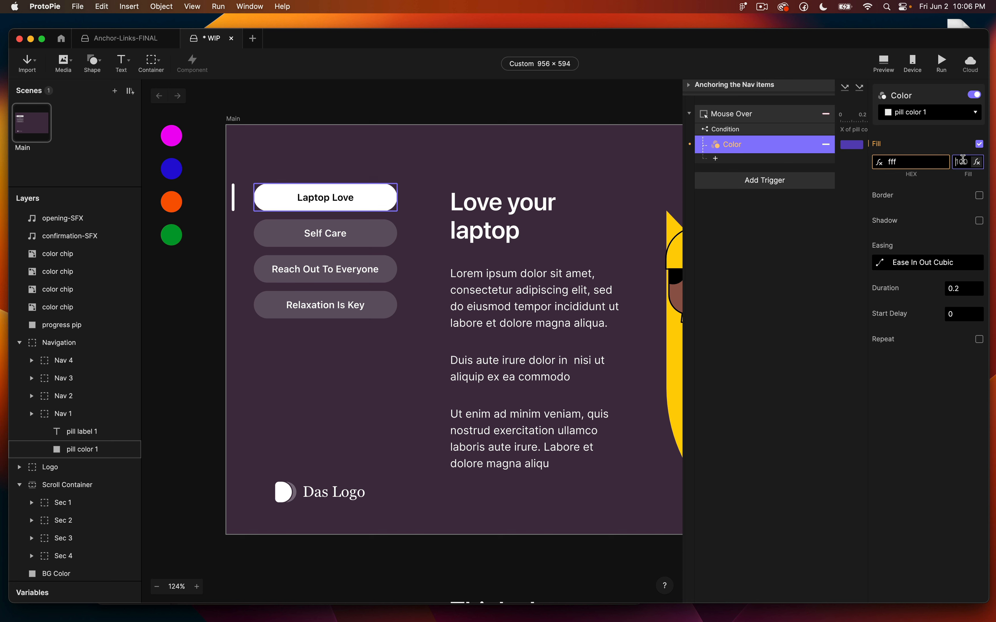
{"action": "type", "text": "30"}
{"action": "key", "text": "Return"}
{"action": "left_click", "coordinate": [963, 163]}
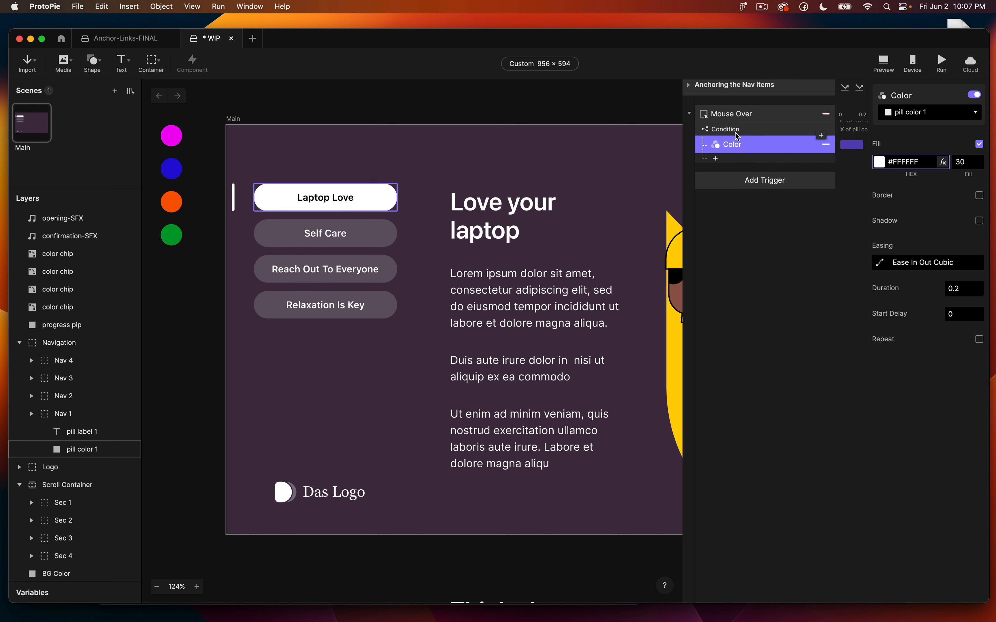
Switch the Mouse Over condition's property for pill color 1 to Fill Opacity and check that layer's fill settings.
{"action": "left_click", "coordinate": [742, 115]}
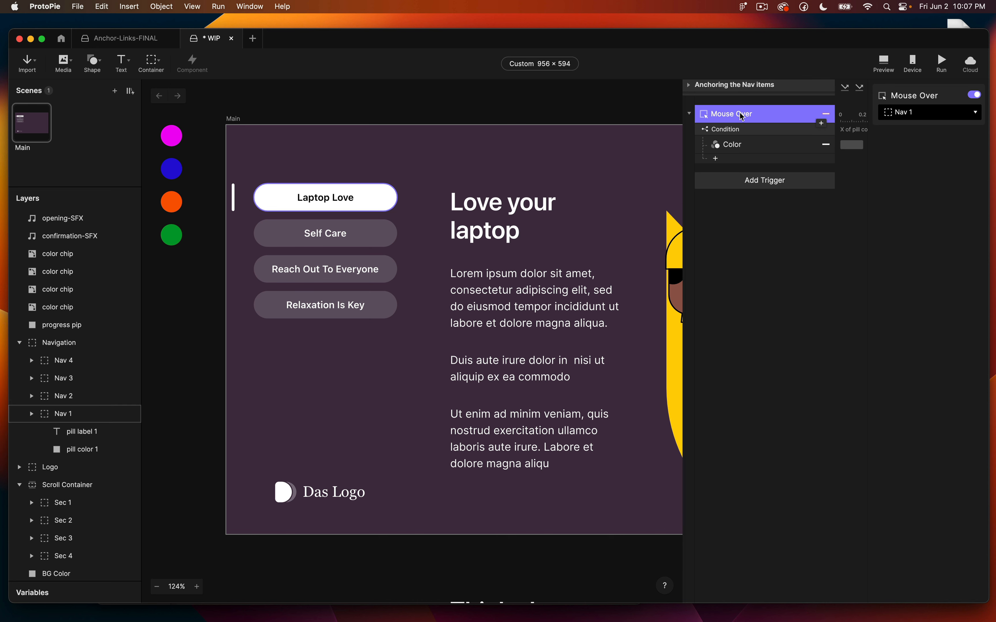
{"action": "left_click", "coordinate": [729, 130]}
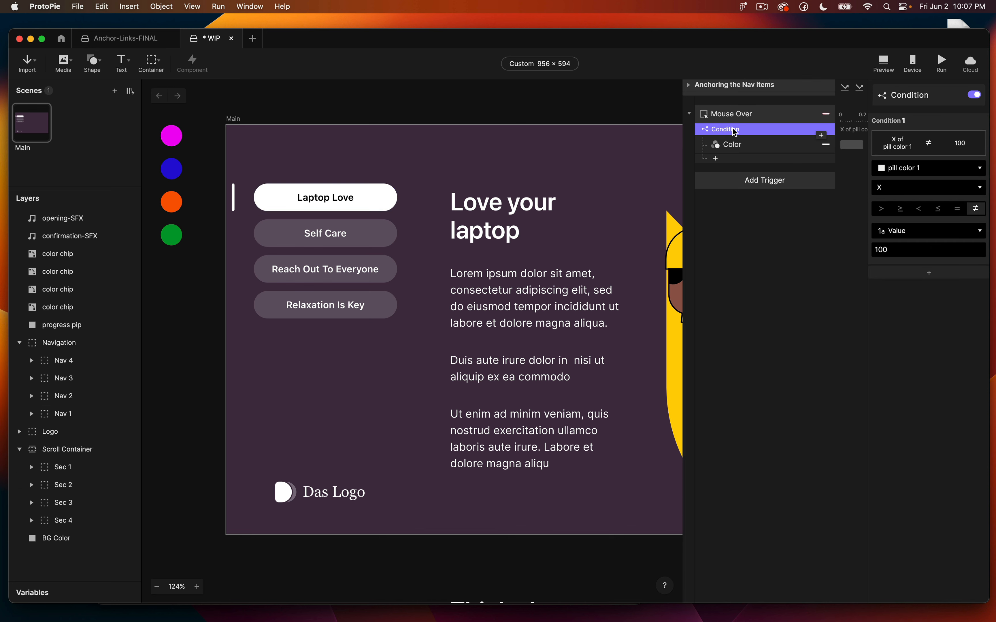
{"action": "left_click", "coordinate": [887, 189]}
{"action": "left_click", "coordinate": [899, 326]}
{"action": "left_click", "coordinate": [32, 414]}
{"action": "left_click", "coordinate": [81, 450]}
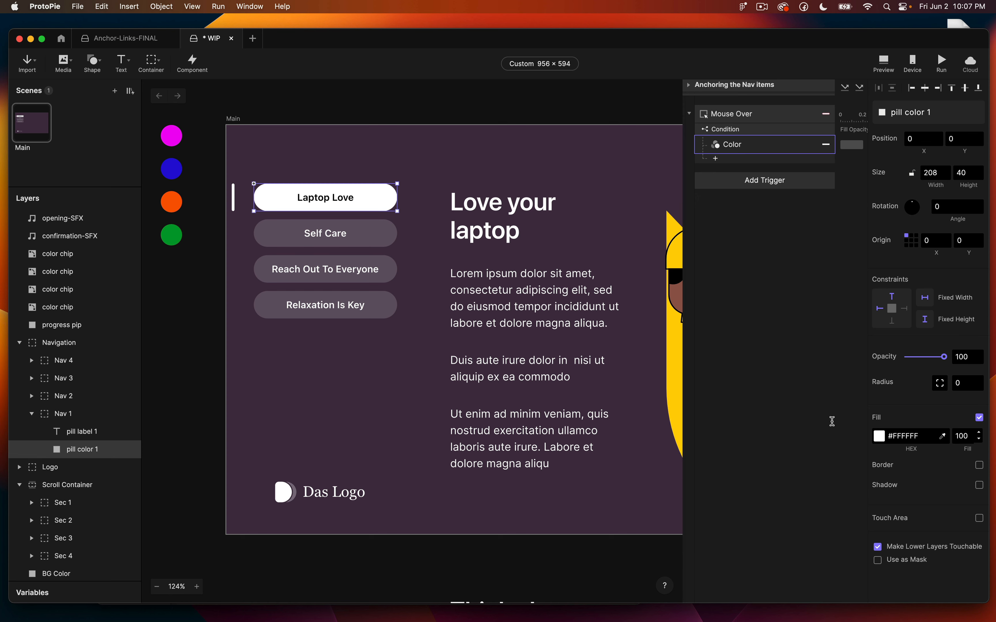
{"action": "left_click", "coordinate": [44, 416]}
{"action": "left_click", "coordinate": [32, 414]}
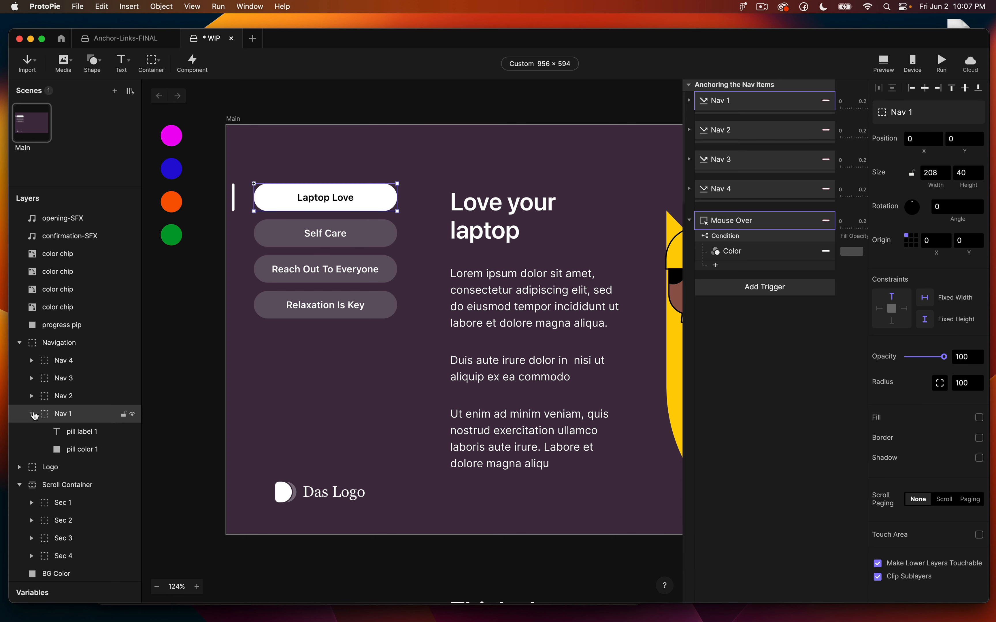
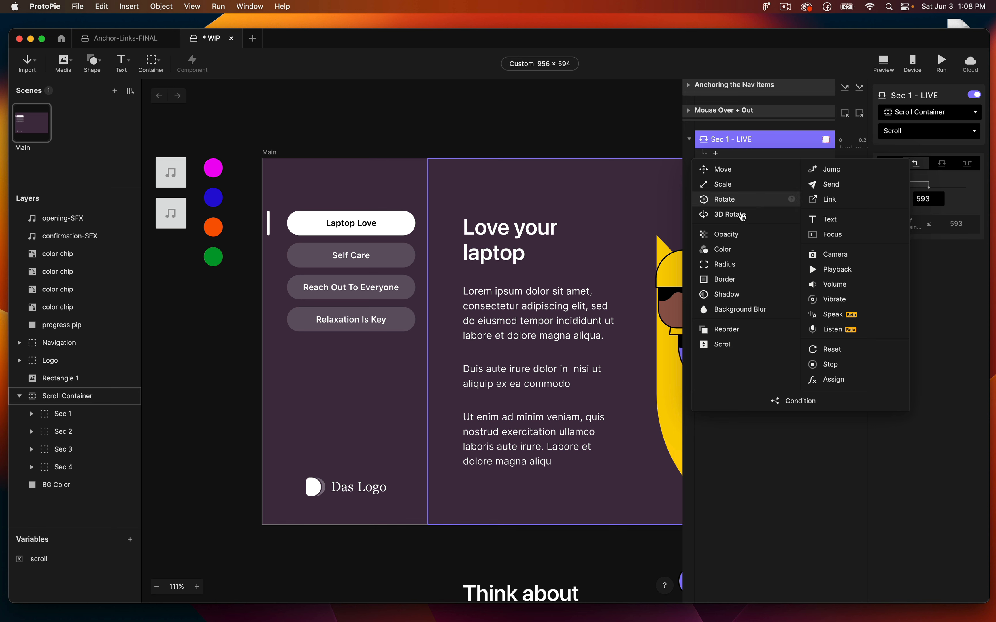
Add a Color response to the Sec 1 - LIVE trigger and duplicate it twice.
{"action": "left_click", "coordinate": [725, 249]}
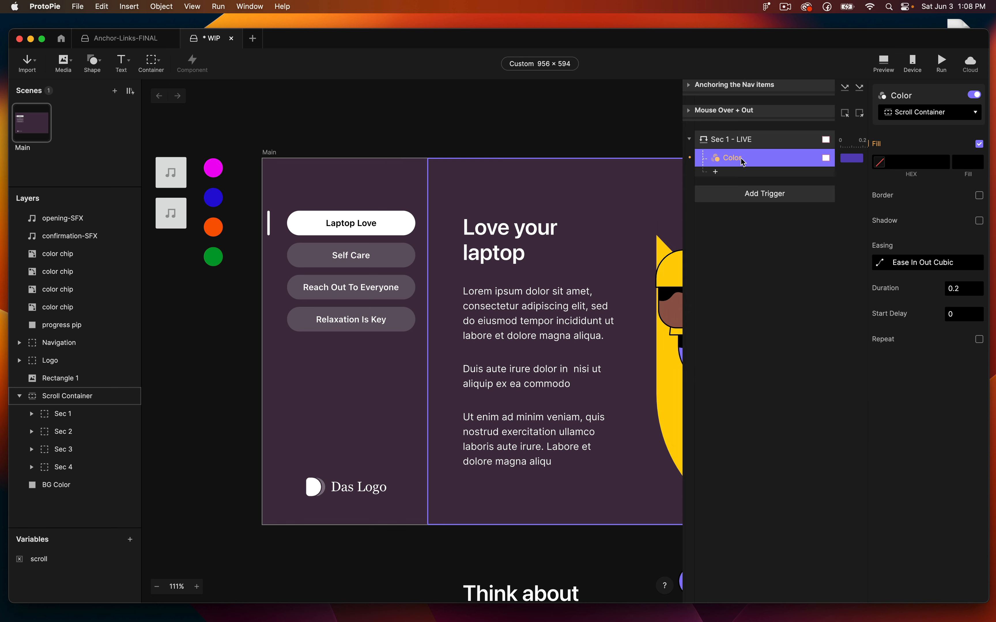
{"action": "key", "text": "super+d"}
{"action": "key", "text": "super+d"}
Rename the three Color responses of Sec 1 - LIVE as Background Color, Pill Color and Text Color.
{"action": "double_click", "coordinate": [741, 158]}
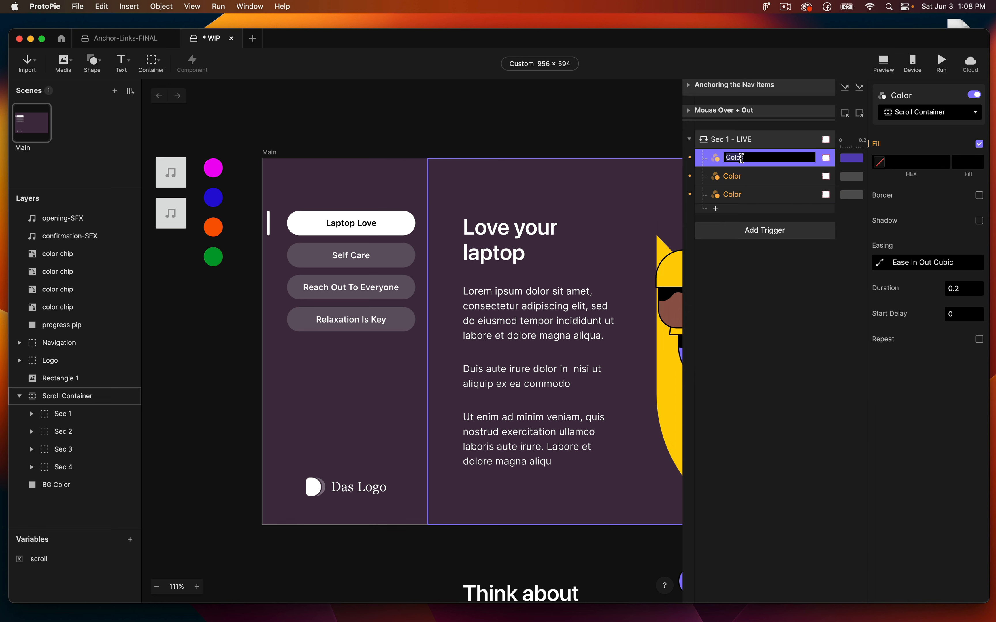
{"action": "type", "text": "Background Color"}
{"action": "key", "text": "Return"}
{"action": "double_click", "coordinate": [739, 176]}
{"action": "type", "text": "Pill Color"}
{"action": "key", "text": "Return"}
{"action": "double_click", "coordinate": [740, 194]}
{"action": "type", "text": "Text Color"}
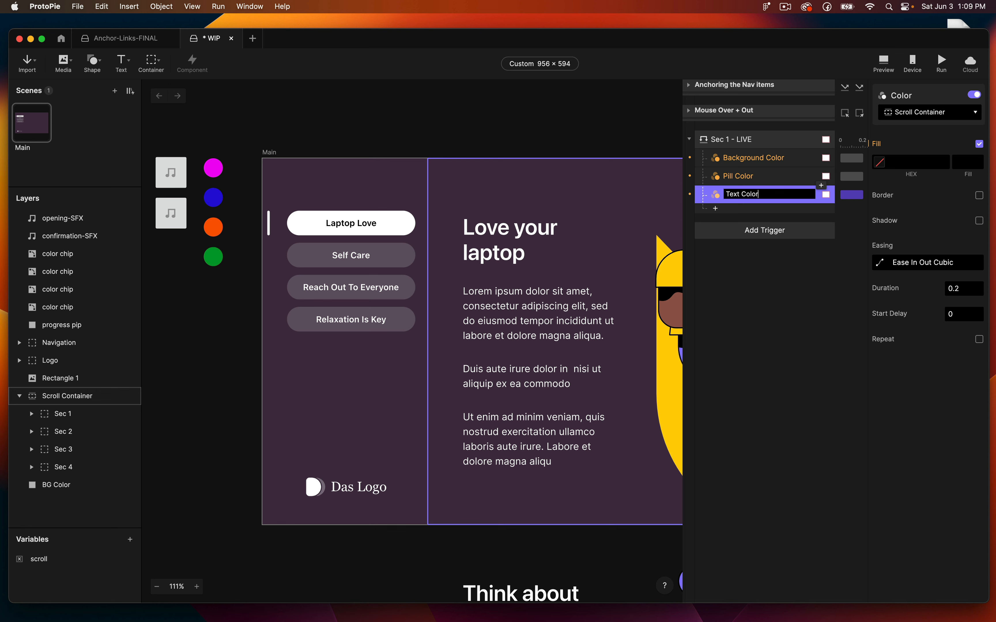
{"action": "key", "text": "Return"}
Point the Background Color response at the BG Color layer and sample its fill from the magenta color chip, #EF01F4.
{"action": "left_click", "coordinate": [752, 161]}
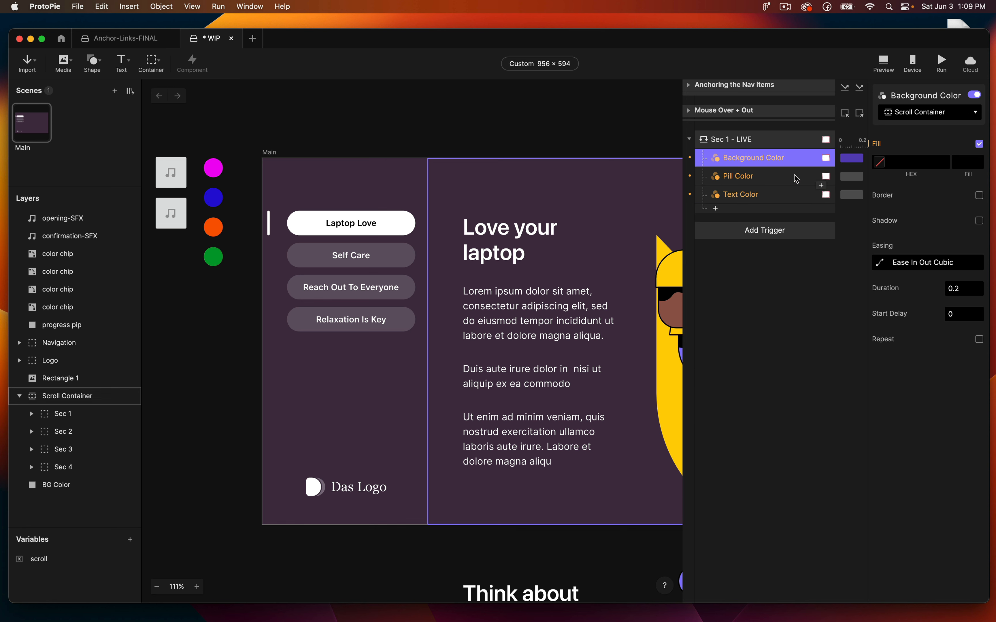
{"action": "left_click", "coordinate": [930, 112]}
{"action": "left_click", "coordinate": [913, 321]}
{"action": "left_click", "coordinate": [879, 162]}
{"action": "left_click", "coordinate": [805, 277]}
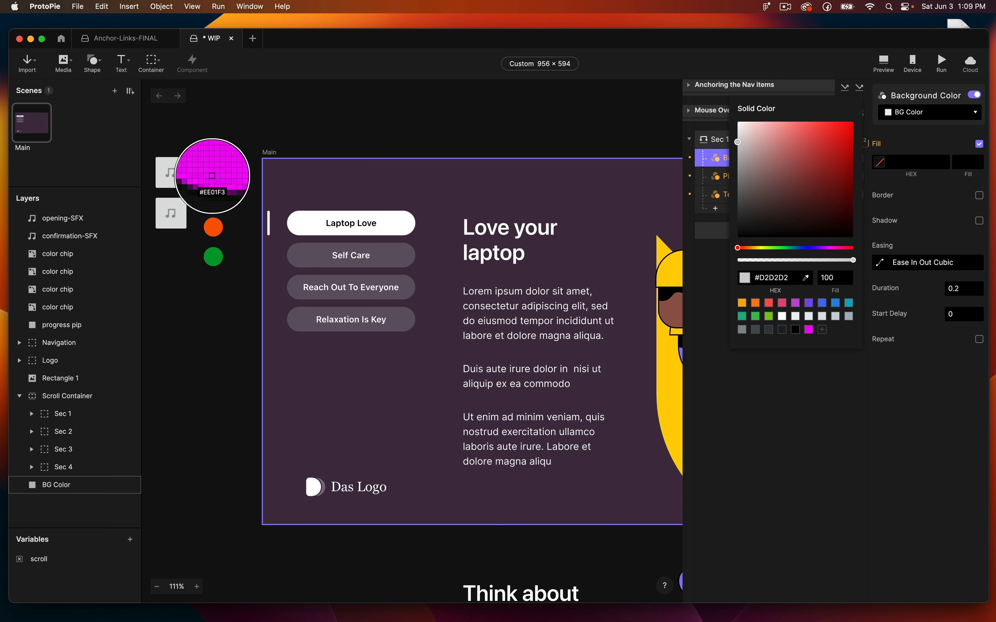
{"action": "left_click", "coordinate": [211, 176]}
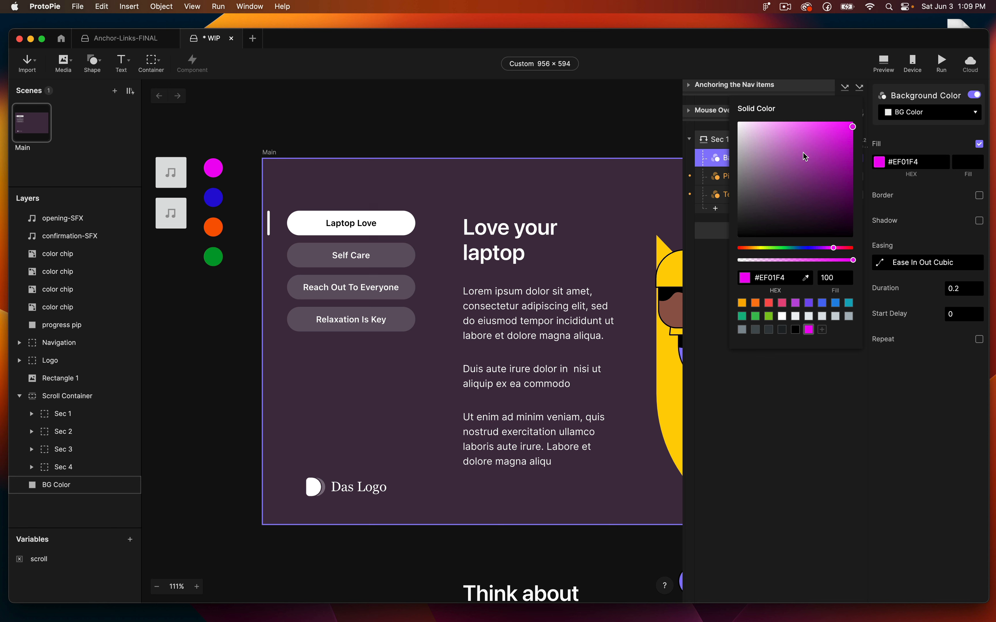
Set the Background Color response's fill opacity to 100 and its duration to 0.5.
{"action": "left_click", "coordinate": [963, 163]}
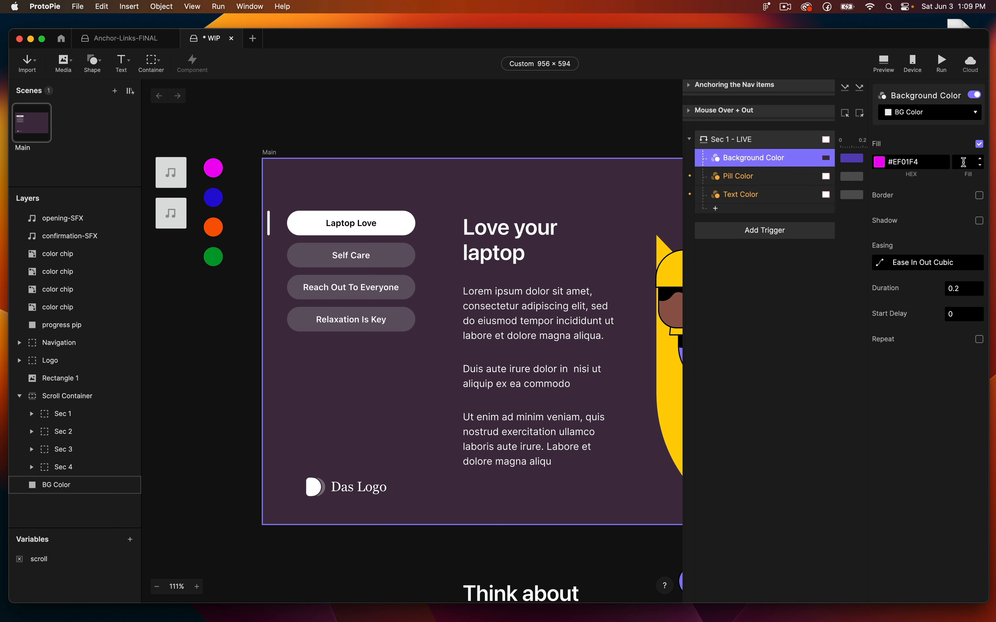
{"action": "left_click", "coordinate": [964, 162]}
{"action": "type", "text": "100"}
{"action": "key", "text": "Return"}
{"action": "left_click", "coordinate": [964, 288]}
{"action": "type", "text": "0.5"}
{"action": "key", "text": "Return"}
Point the Pill Color response at pill color 1 and set its fill to #FFFFFF at 100 opacity.
{"action": "left_click", "coordinate": [735, 179]}
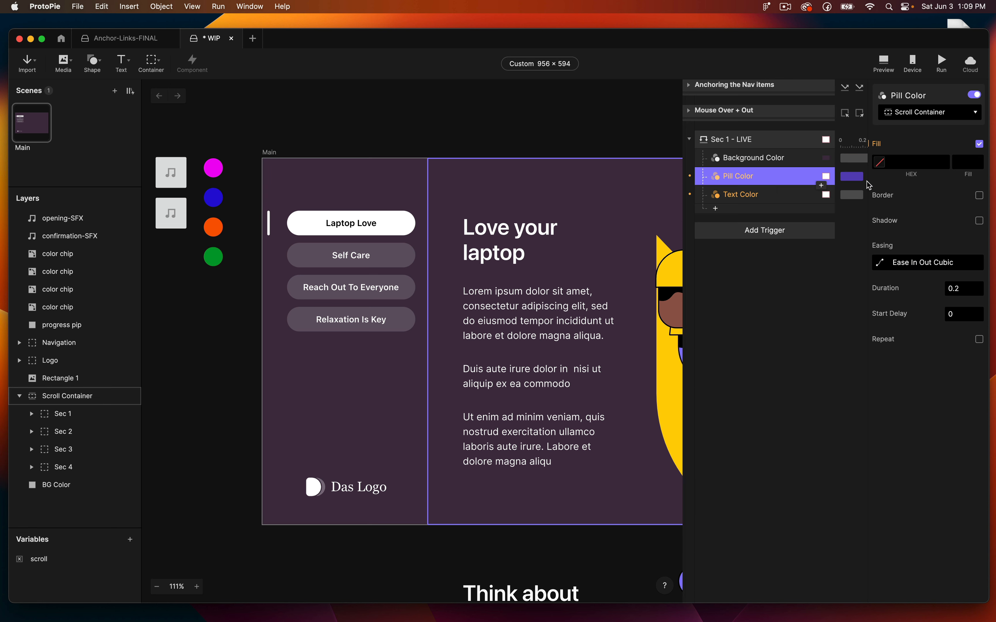
{"action": "left_click", "coordinate": [913, 116]}
{"action": "left_click", "coordinate": [940, 268]}
{"action": "left_click", "coordinate": [879, 161]}
{"action": "left_click_drag", "start_coordinate": [812, 196], "coordinate": [708, 75]}
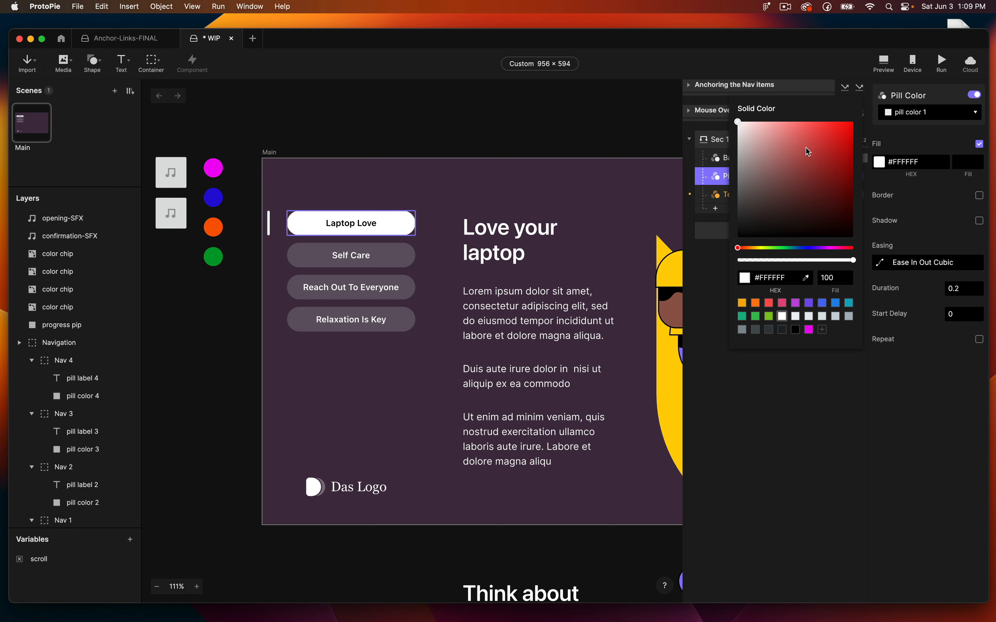
{"action": "left_click", "coordinate": [967, 161]}
{"action": "left_click", "coordinate": [968, 161]}
{"action": "type", "text": "1"}
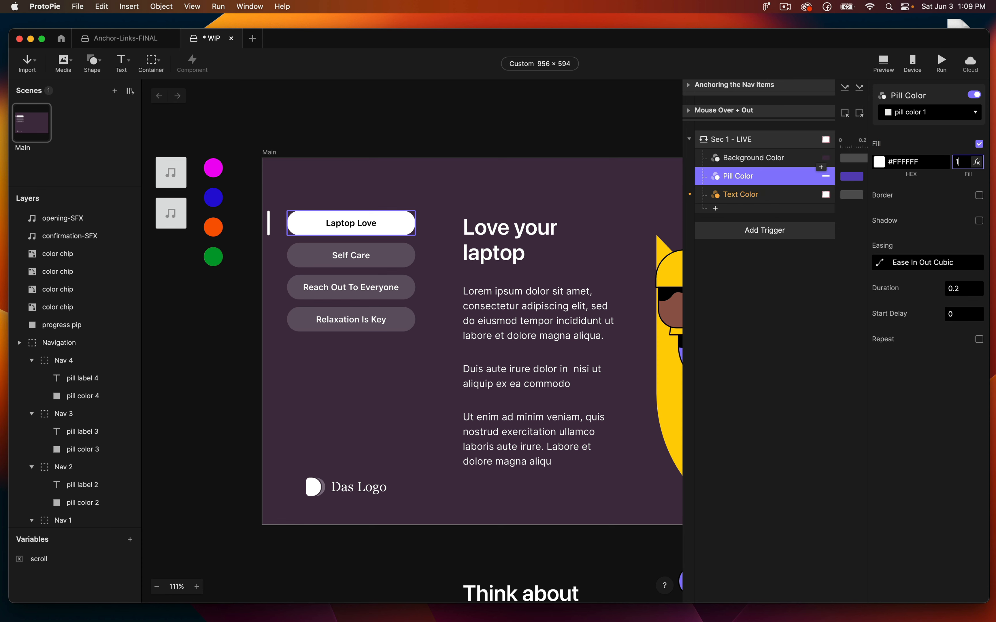
{"action": "type", "text": "00"}
{"action": "key", "text": "Return"}
Point the Text Color response at pill label 1 and set its background fill to #000000 at 100 opacity.
{"action": "left_click", "coordinate": [741, 194]}
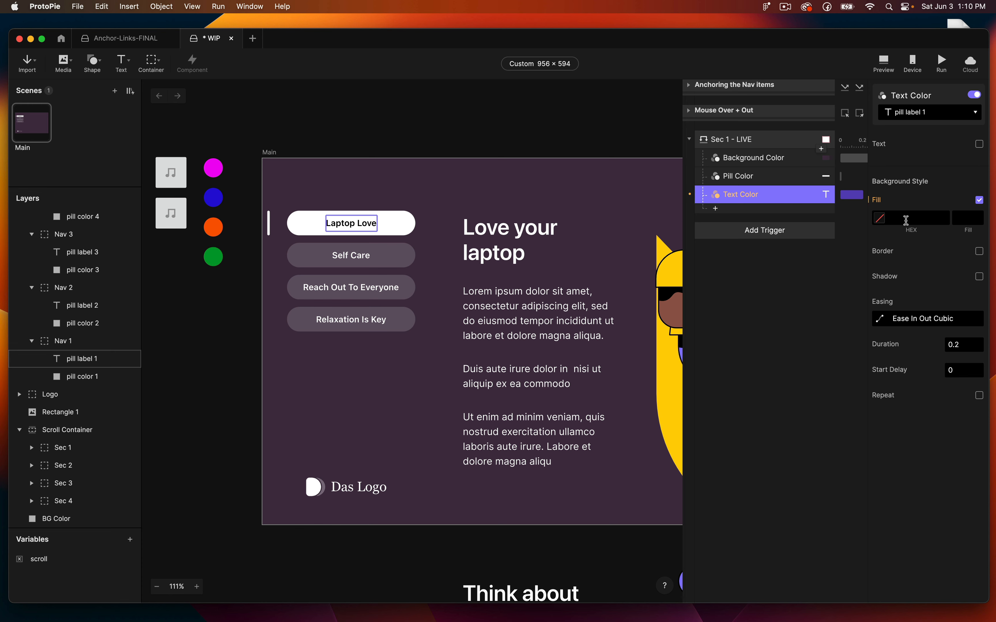
{"action": "left_click", "coordinate": [880, 220]}
{"action": "left_click_drag", "start_coordinate": [760, 224], "coordinate": [709, 253]}
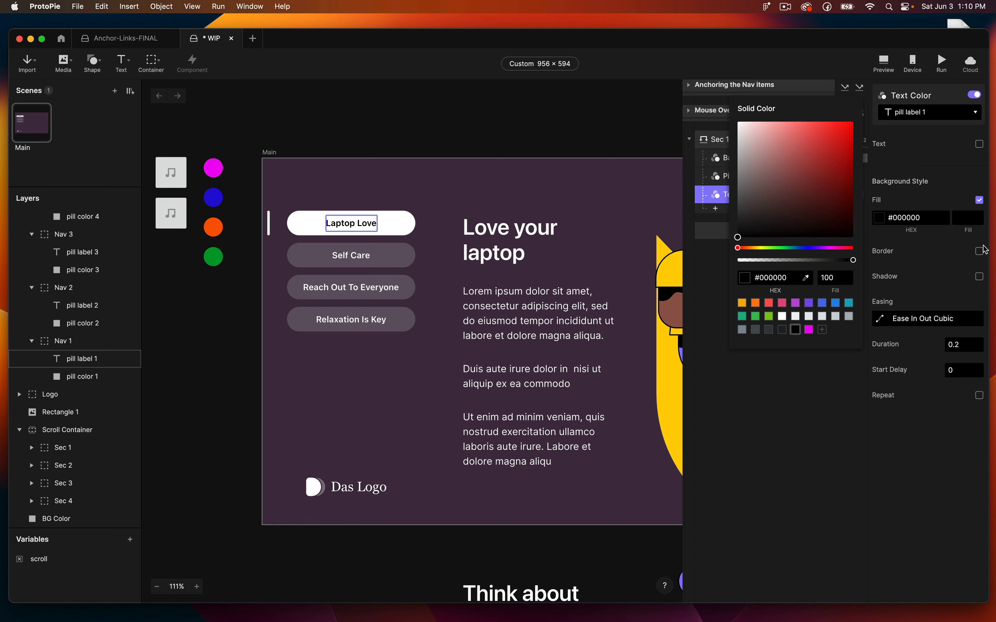
{"action": "left_click", "coordinate": [972, 224]}
{"action": "type", "text": "100"}
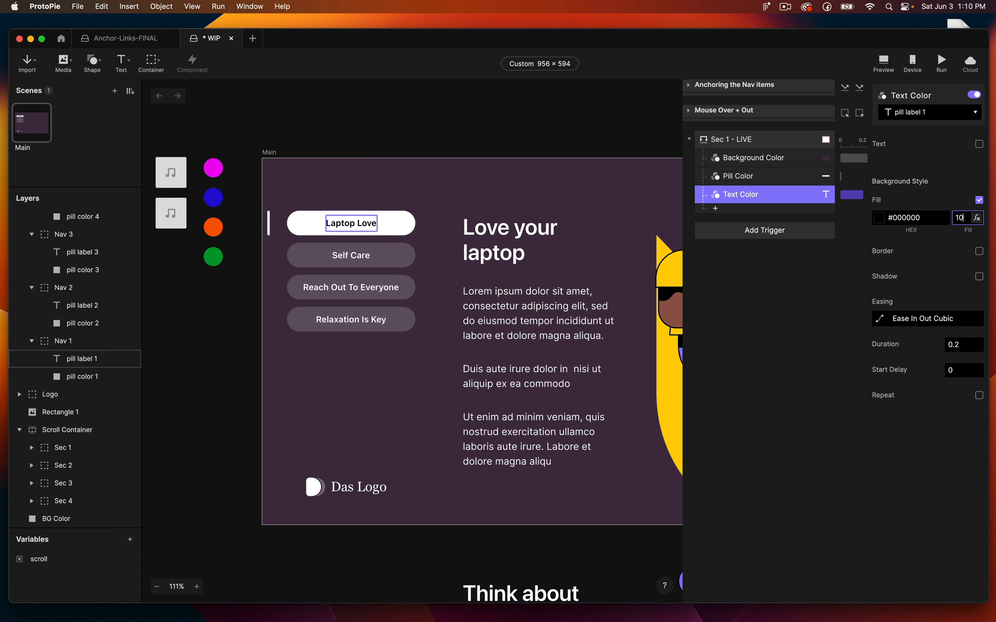
{"action": "key", "text": "Return"}
Preview the prototype to check the first section's background, pill and label colors, and close the preview.
{"action": "left_click", "coordinate": [762, 350]}
{"action": "left_click", "coordinate": [883, 64]}
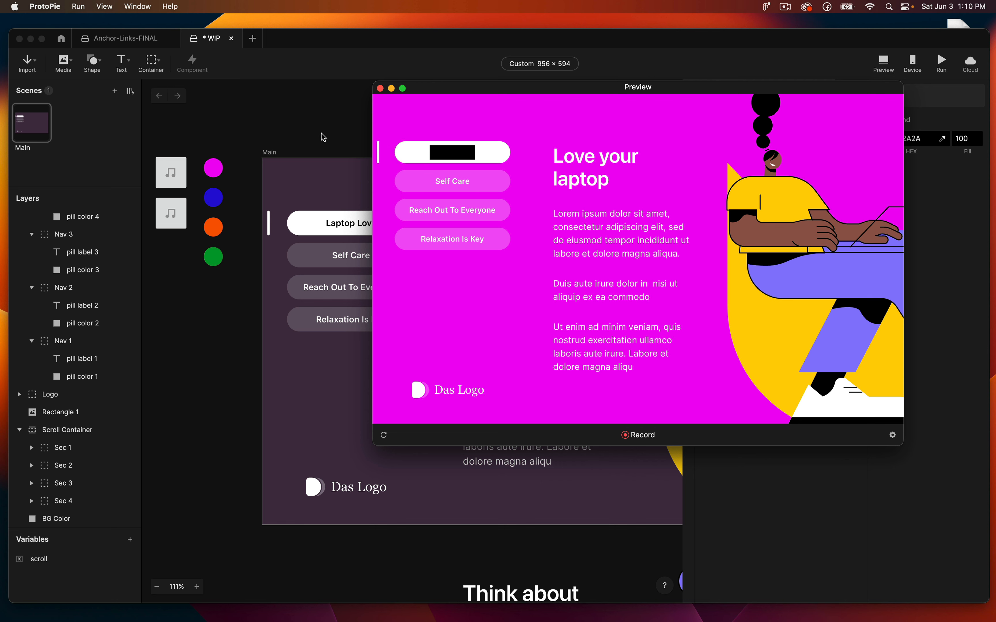
{"action": "left_click", "coordinate": [380, 89]}
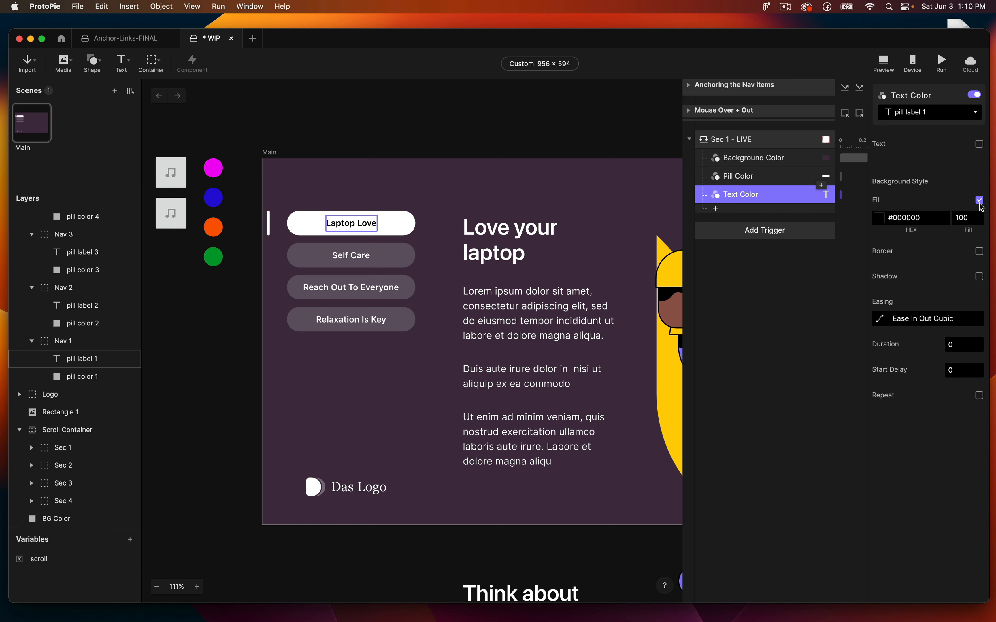
Enable the Text color in the Text Color response, make pill label 1's text black and preview the prototype.
{"action": "left_click", "coordinate": [979, 145]}
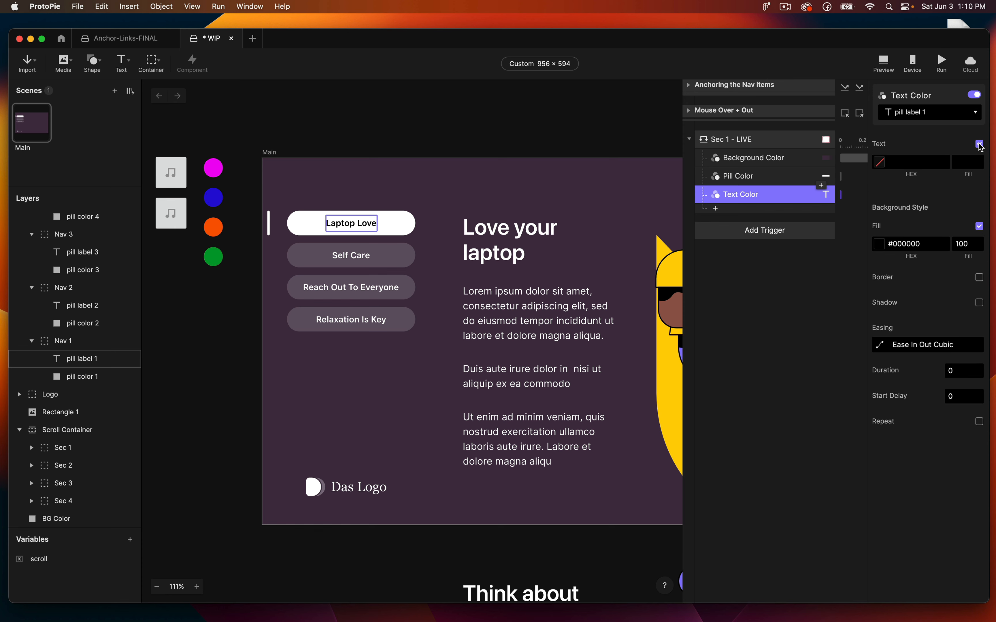
{"action": "left_click", "coordinate": [878, 163]}
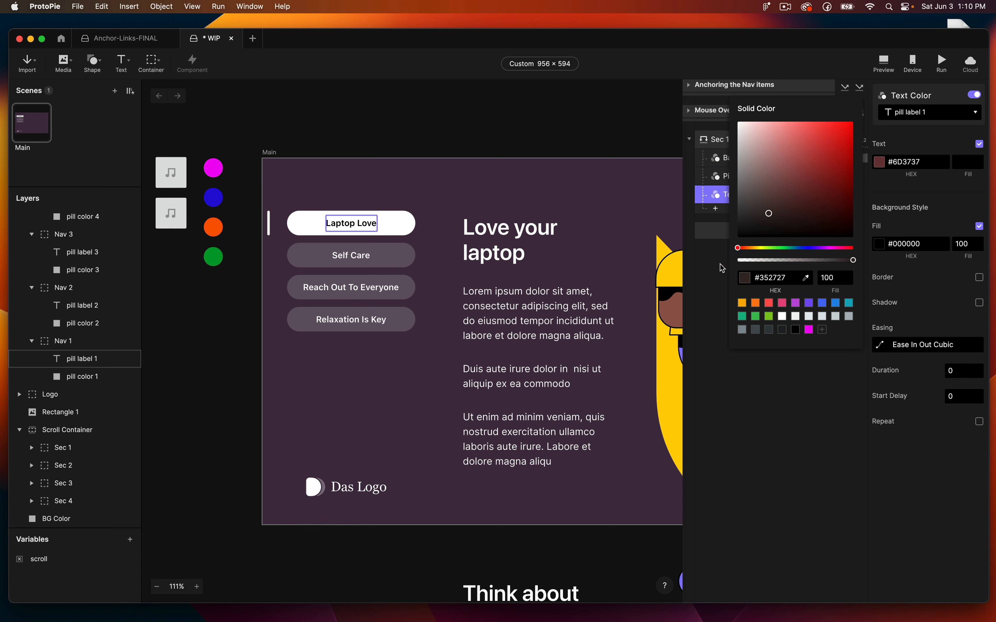
{"action": "left_click", "coordinate": [961, 161]}
{"action": "left_click", "coordinate": [884, 63]}
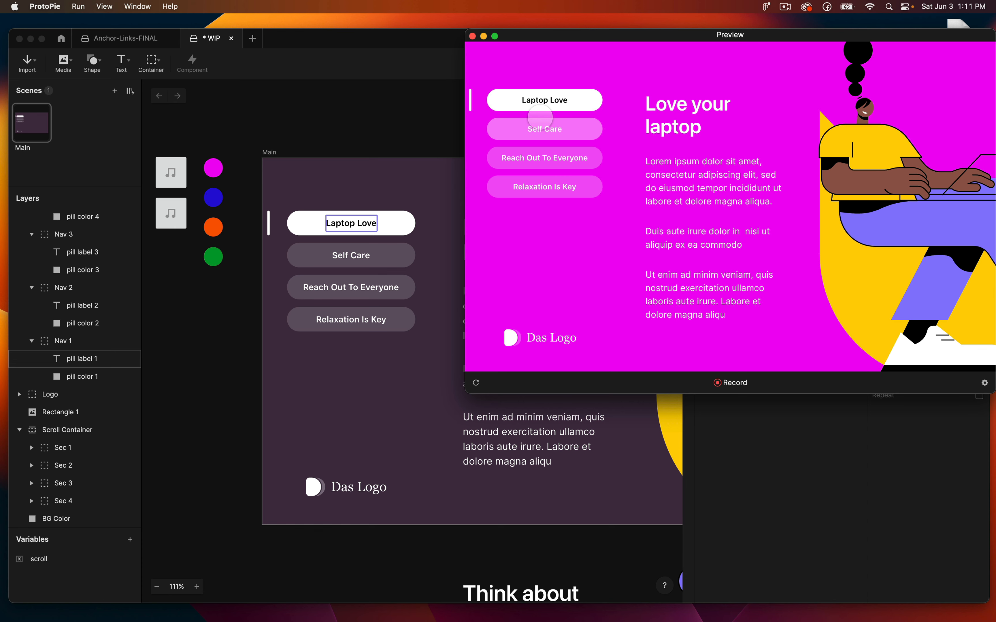
{"action": "left_click", "coordinate": [385, 128]}
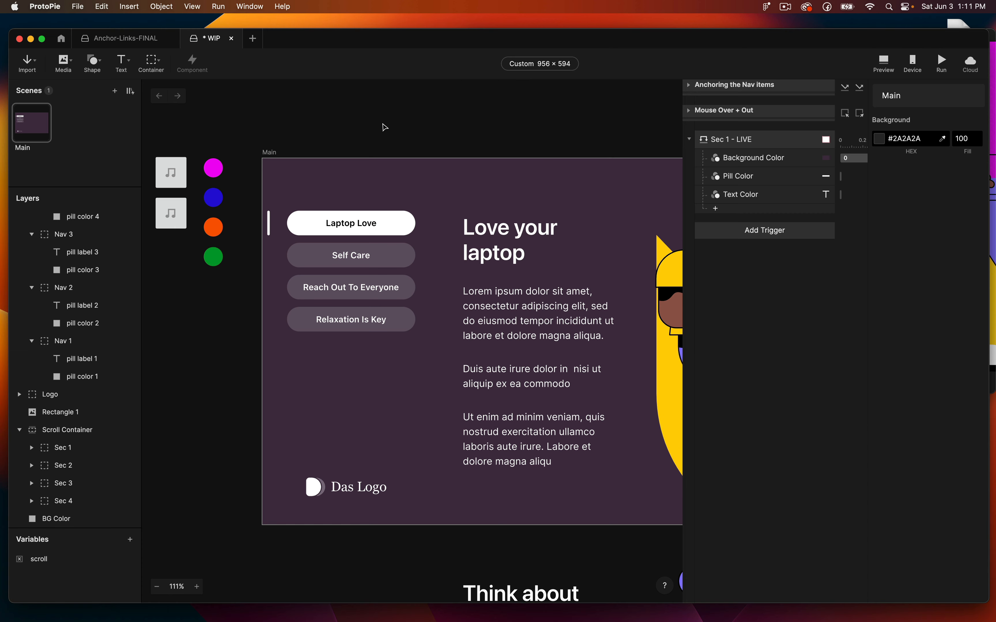
Add a Range trigger for the Scroll Container's scroll, name it Sec 1 - DEAD and use the greater-than-or-equal range.
{"action": "left_click", "coordinate": [746, 142]}
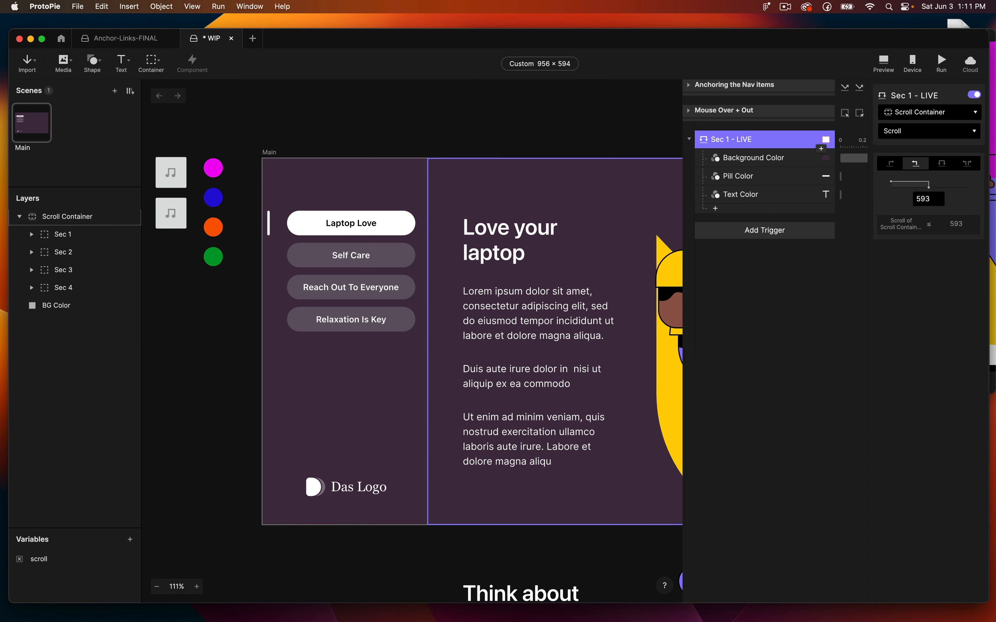
{"action": "left_click", "coordinate": [764, 230]}
{"action": "left_click", "coordinate": [762, 350]}
{"action": "double_click", "coordinate": [733, 230]}
{"action": "type", "text": "Sec 1 - DEAD"}
{"action": "key", "text": "Return"}
{"action": "left_click", "coordinate": [891, 164]}
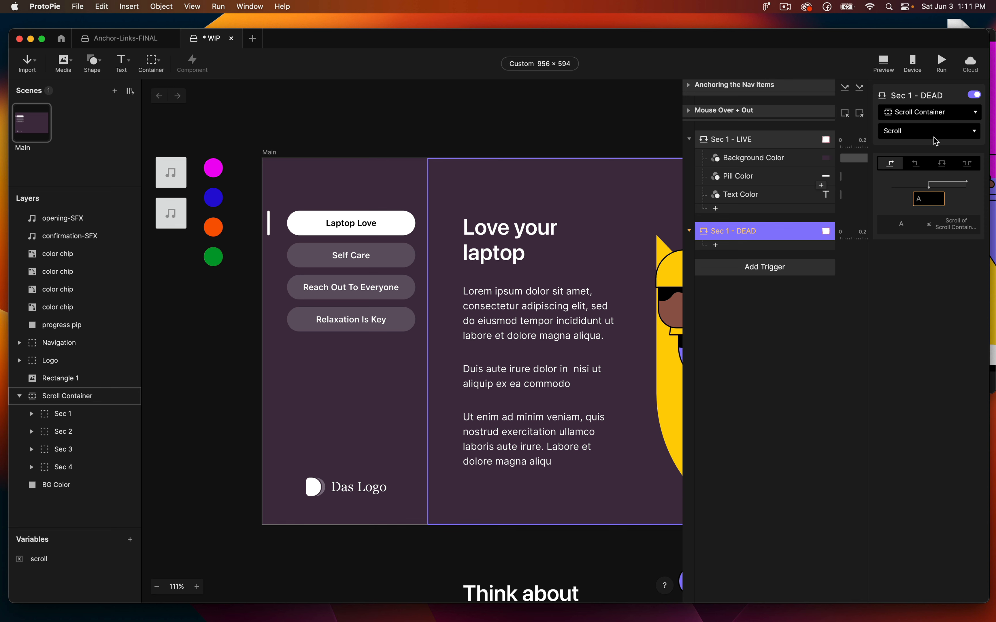
Move the Rectangle 1 reference image to about X 1071, Y 585 and review the range settings of Sec 1 - LIVE.
{"action": "scroll", "coordinate": [555, 370], "scroll_direction": "right", "scroll_amount": 8}
{"action": "scroll", "coordinate": [556, 370], "scroll_direction": "down", "scroll_amount": 3}
{"action": "left_click", "coordinate": [580, 432]}
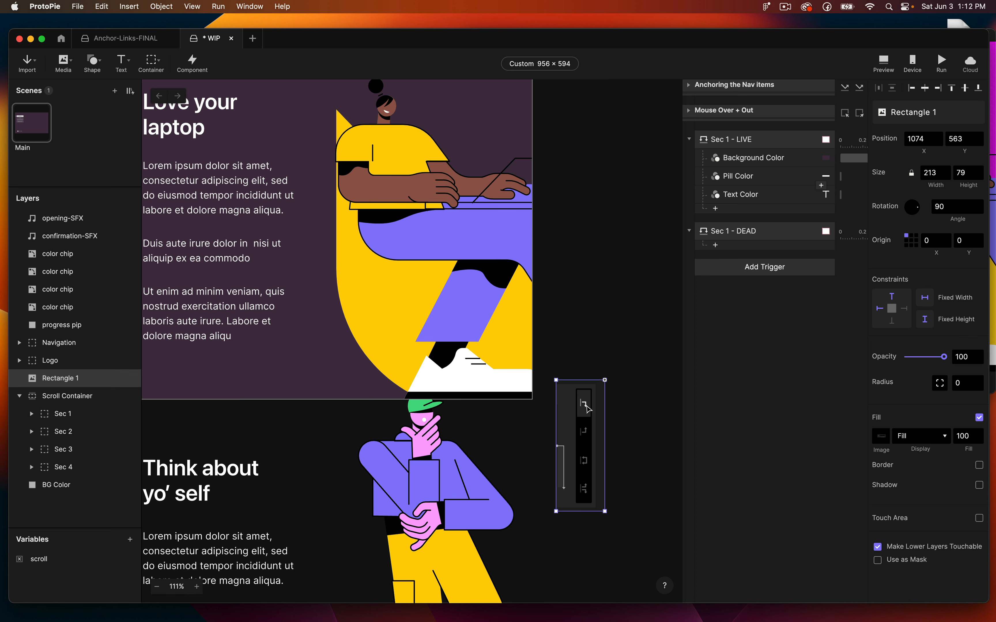
{"action": "left_click_drag", "start_coordinate": [588, 412], "coordinate": [586, 425]}
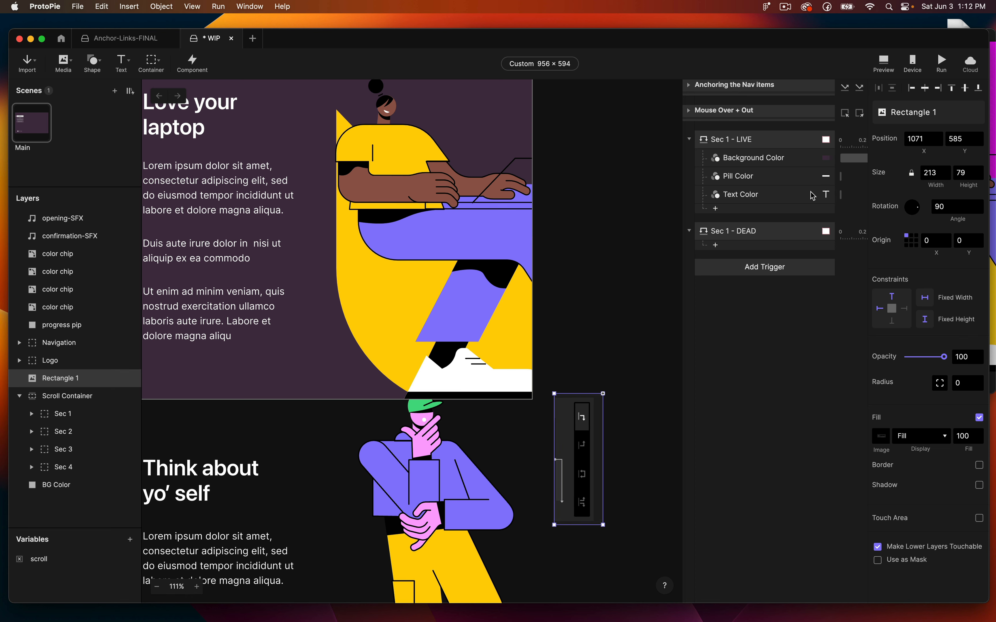
{"action": "left_click", "coordinate": [754, 142]}
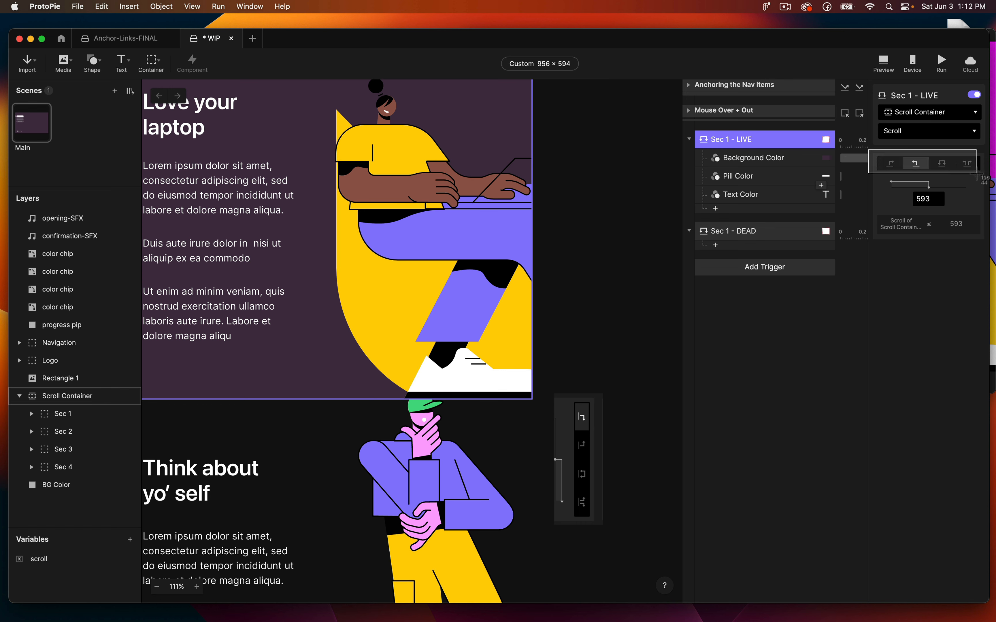
Paste the captured range-type image beside the artboard, rotate it 90 degrees and place it next to the Rectangle 1 reference image.
{"action": "left_click", "coordinate": [566, 196]}
{"action": "key", "text": "cmd+v"}
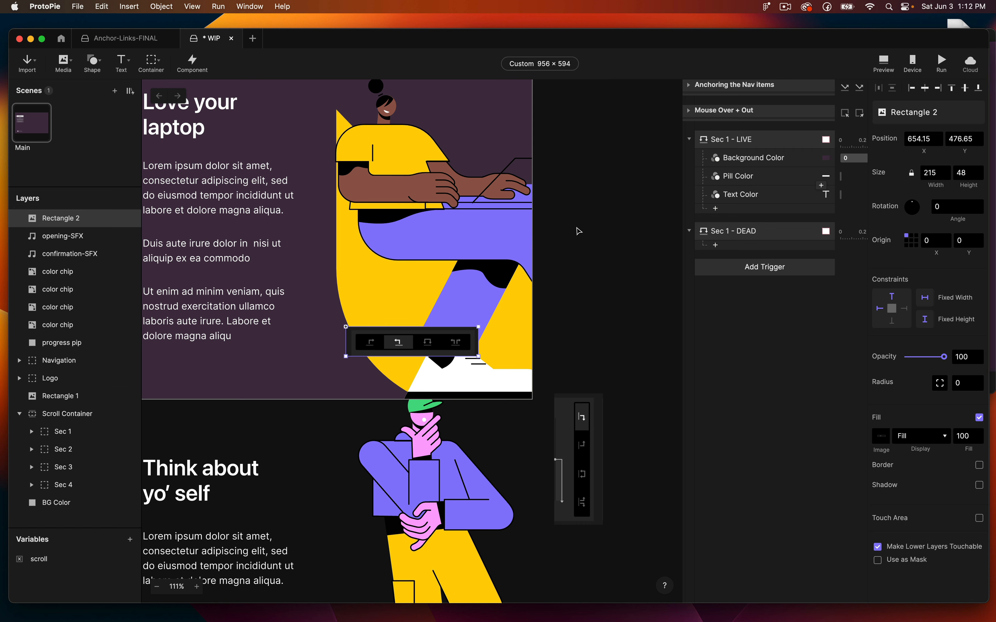
{"action": "left_click_drag", "start_coordinate": [433, 335], "coordinate": [607, 308]}
{"action": "left_click", "coordinate": [958, 207]}
{"action": "type", "text": "90"}
{"action": "key", "text": "Return"}
{"action": "left_click_drag", "start_coordinate": [517, 366], "coordinate": [547, 402]}
{"action": "left_click_drag", "start_coordinate": [576, 432], "coordinate": [587, 438]}
{"action": "scroll", "coordinate": [566, 453], "scroll_direction": "up", "scroll_amount": 5}
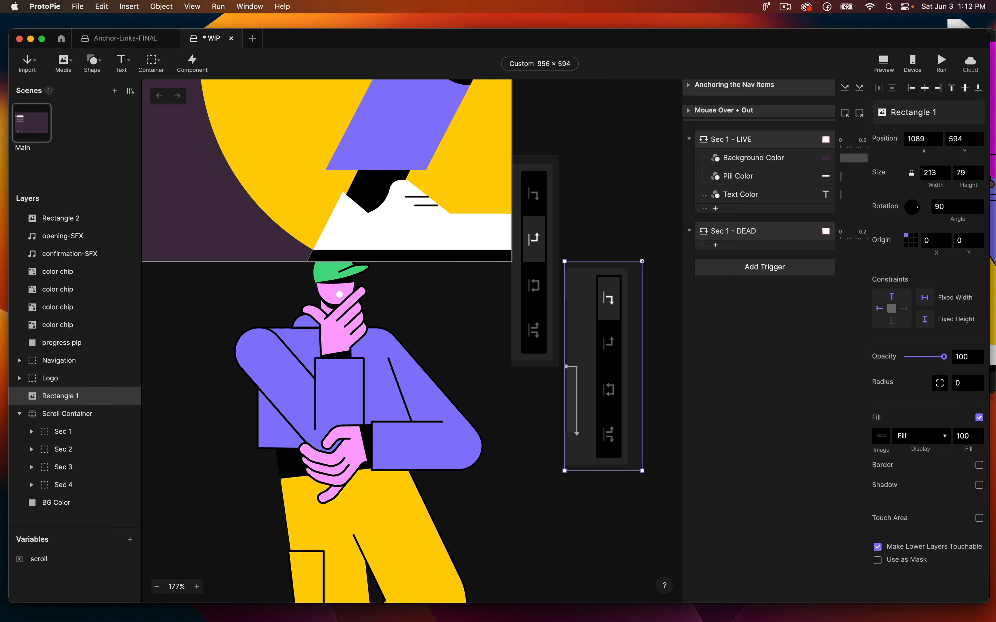
Delete the Rectangle 1 and Rectangle 2 reference images from beside the artboard.
{"action": "left_click_drag", "start_coordinate": [632, 203], "coordinate": [551, 308]}
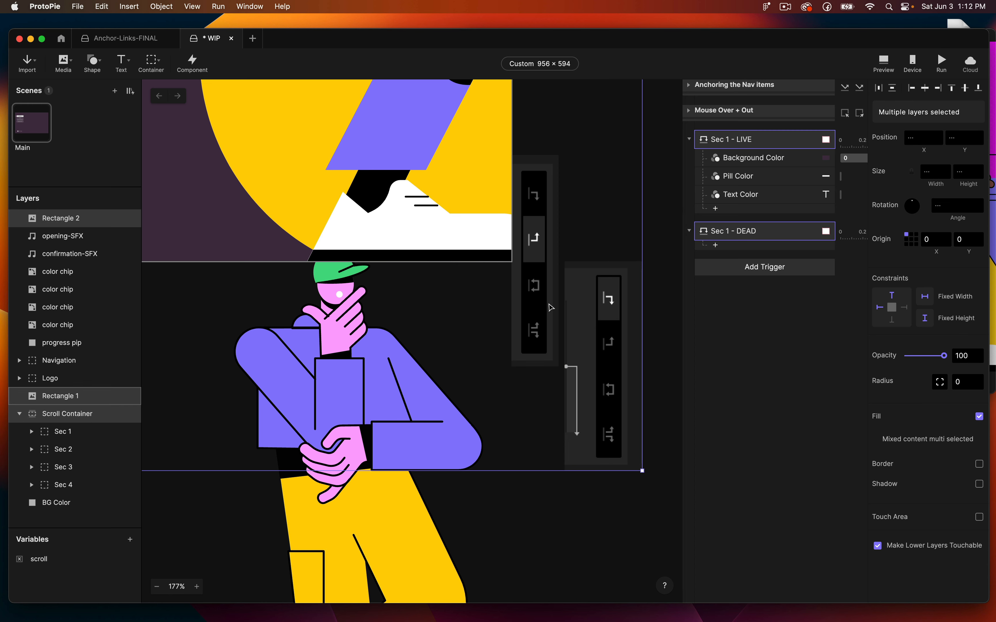
{"action": "left_click", "coordinate": [653, 314]}
{"action": "left_click", "coordinate": [631, 322]}
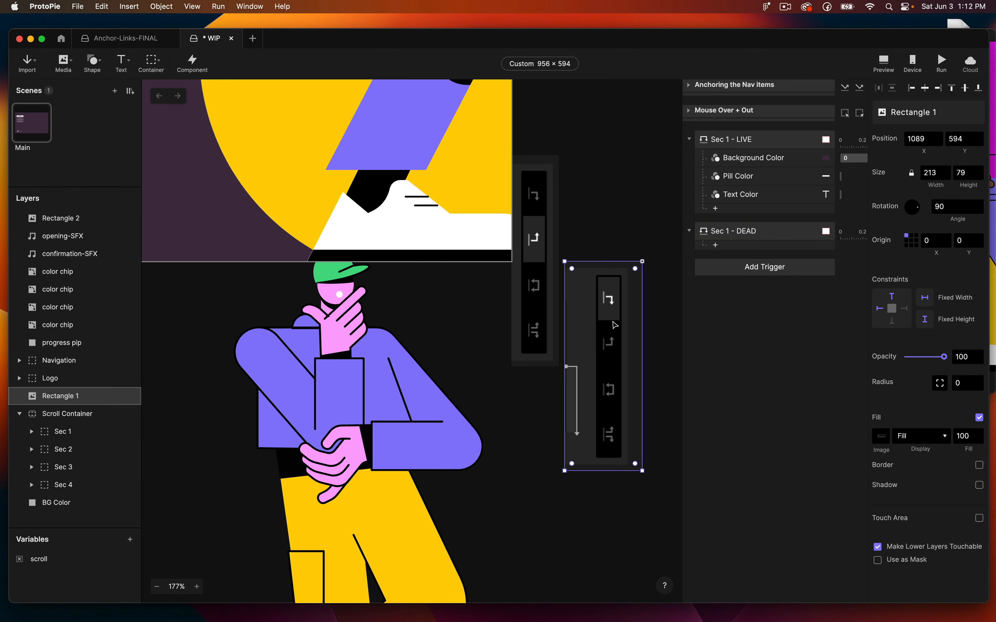
{"action": "left_click", "coordinate": [546, 294], "text": "shift"}
{"action": "key", "text": "BackSpace"}
{"action": "scroll", "coordinate": [549, 296], "scroll_direction": "down", "scroll_amount": 10}
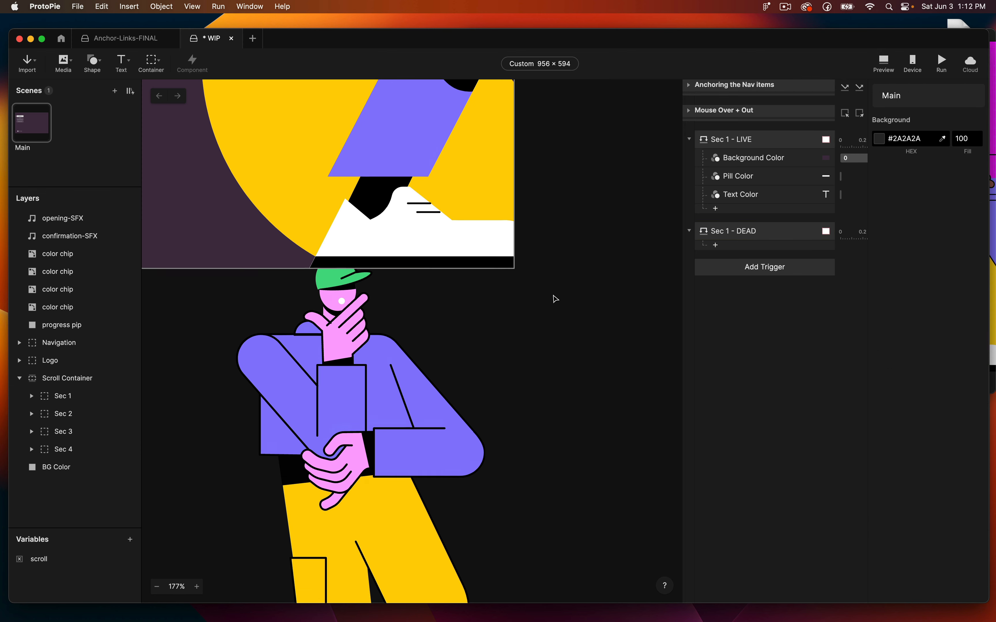
{"action": "scroll", "coordinate": [554, 297], "scroll_direction": "up", "scroll_amount": 3}
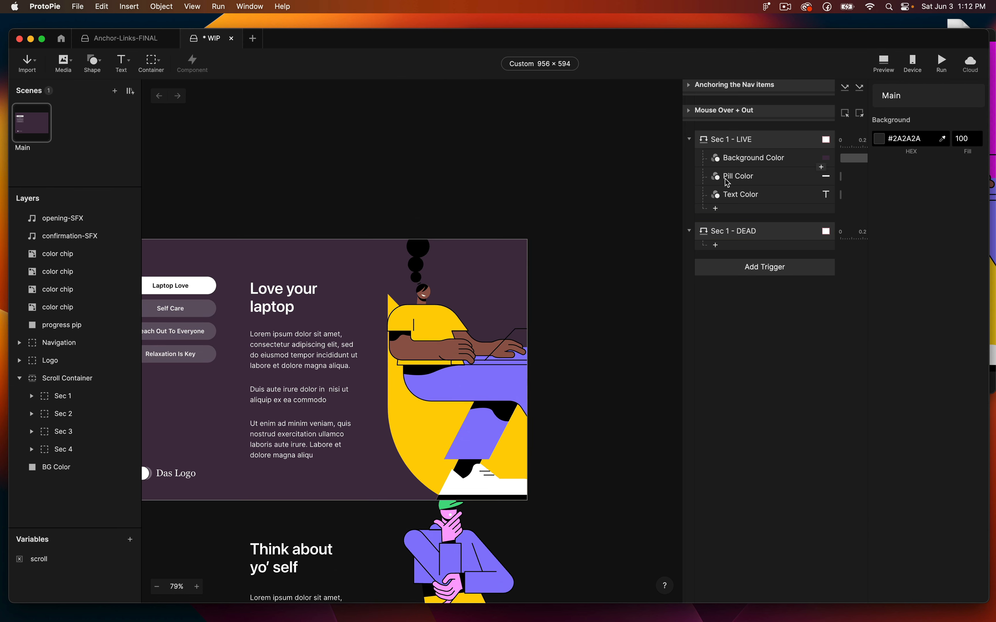
Select the Sec 1 - DEAD trigger, examine the annotated scroll ranges of the stacked sections in Figma and return to ProtoPie.
{"action": "left_click", "coordinate": [718, 231]}
{"action": "scroll", "coordinate": [578, 250], "scroll_direction": "down", "scroll_amount": 4}
{"action": "scroll", "coordinate": [578, 250], "scroll_direction": "left", "scroll_amount": 5}
{"action": "key", "text": "super+Tab"}
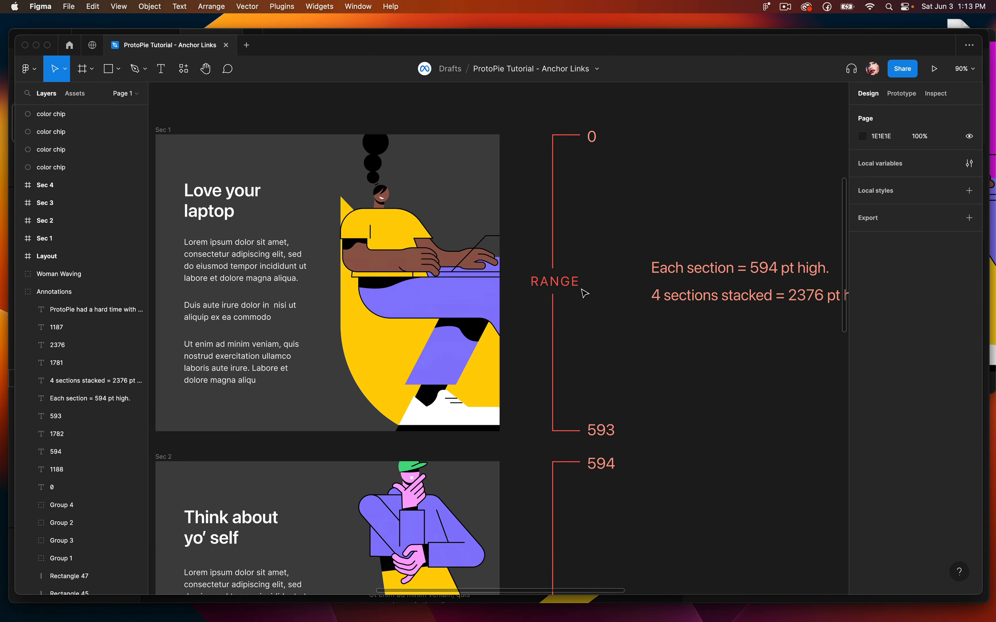
{"action": "scroll", "coordinate": [582, 290], "scroll_direction": "down", "scroll_amount": 5}
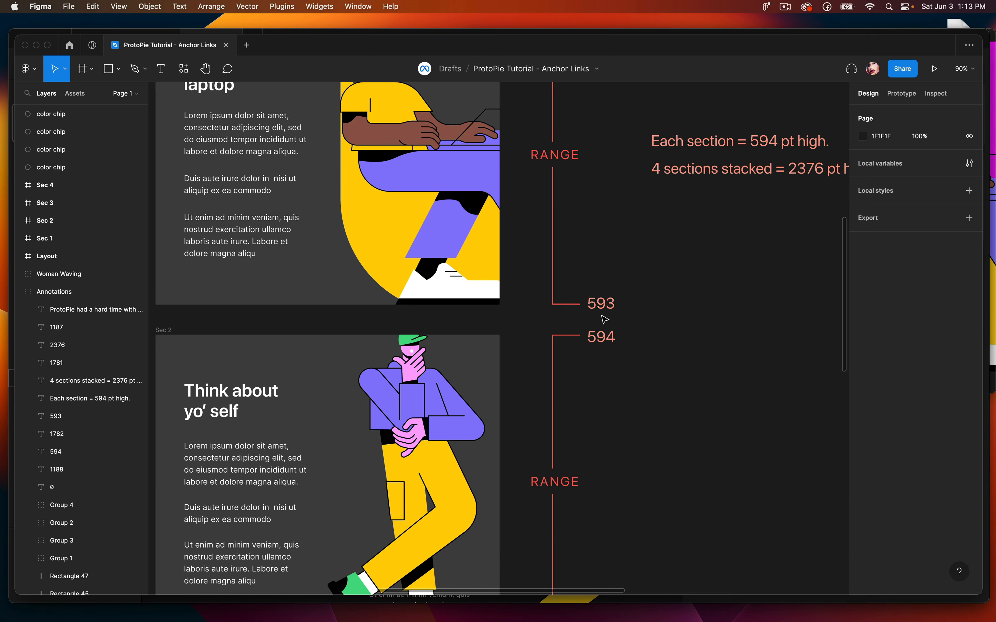
{"action": "scroll", "coordinate": [592, 317], "scroll_direction": "down", "scroll_amount": 6}
{"action": "scroll", "coordinate": [604, 318], "scroll_direction": "down", "scroll_amount": 14}
{"action": "key", "text": "super+Tab"}
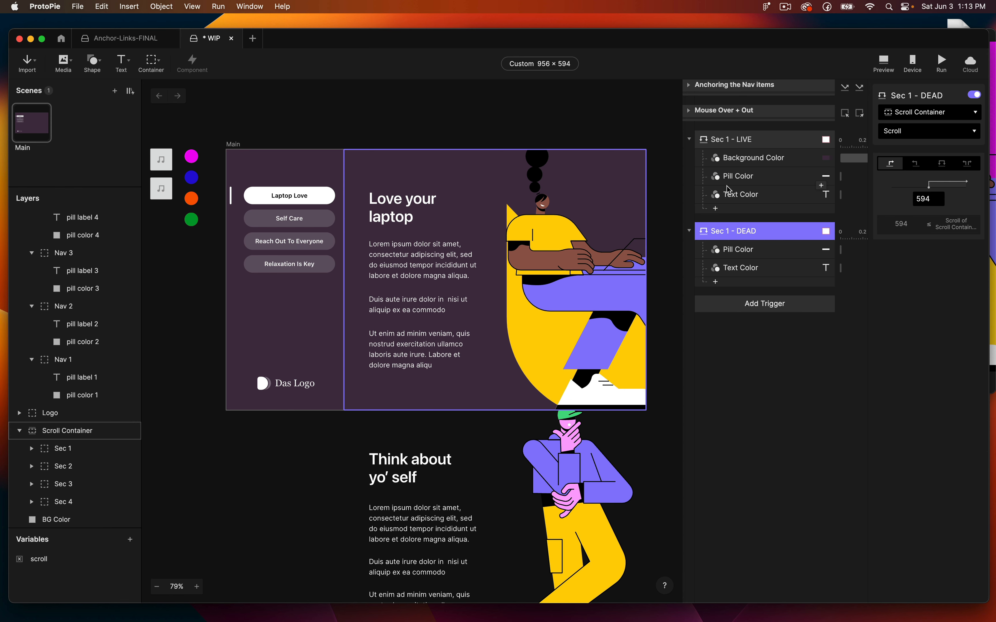
Collapse the Sec 1 - LIVE and Sec 1 - DEAD triggers and duplicate both together.
{"action": "left_click", "coordinate": [689, 139]}
{"action": "left_click", "coordinate": [689, 171]}
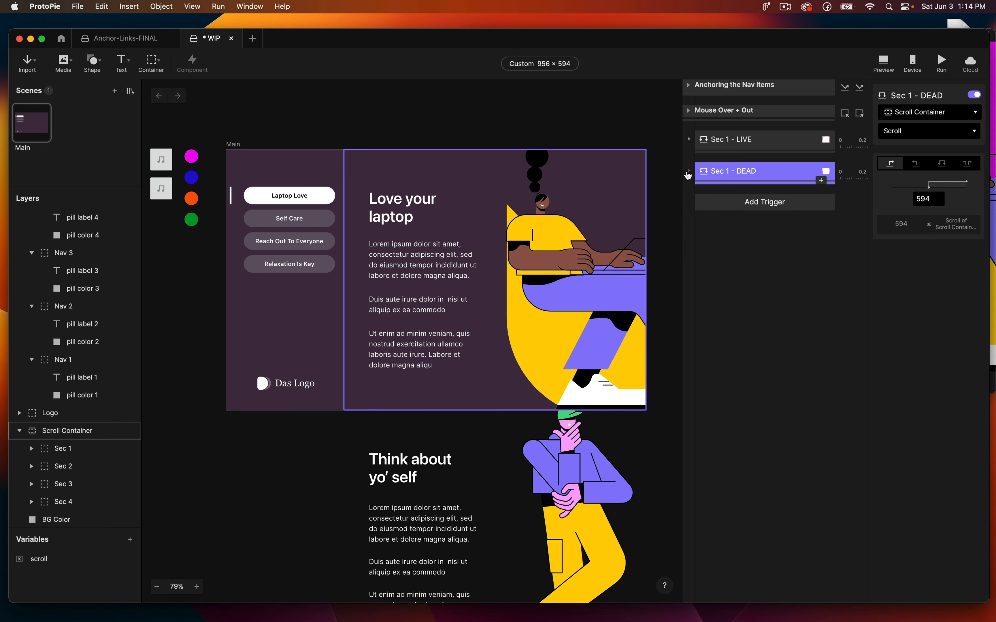
{"action": "left_click", "coordinate": [739, 149]}
{"action": "left_click", "coordinate": [740, 179], "text": "shift"}
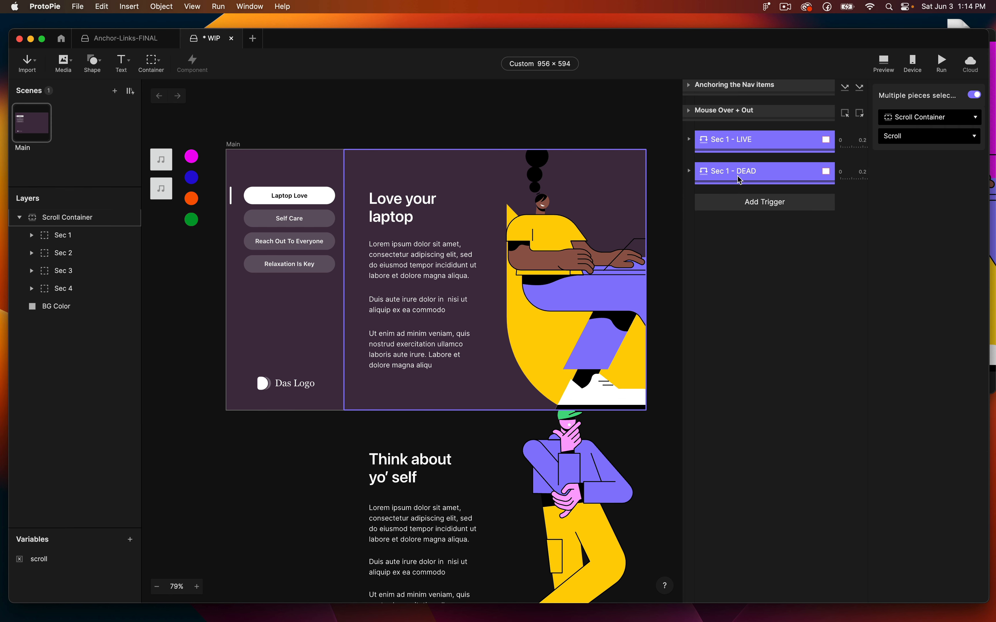
{"action": "key", "text": "super+c"}
{"action": "key", "text": "super+v"}
Rename the two duplicated triggers as Sec 2 - LIVE and Sec 2 - DEAD.
{"action": "double_click", "coordinate": [728, 203]}
{"action": "left_click", "coordinate": [729, 203]}
{"action": "key", "text": "BackSpace"}
{"action": "type", "text": "2"}
{"action": "key", "text": "Return"}
{"action": "left_click", "coordinate": [729, 236]}
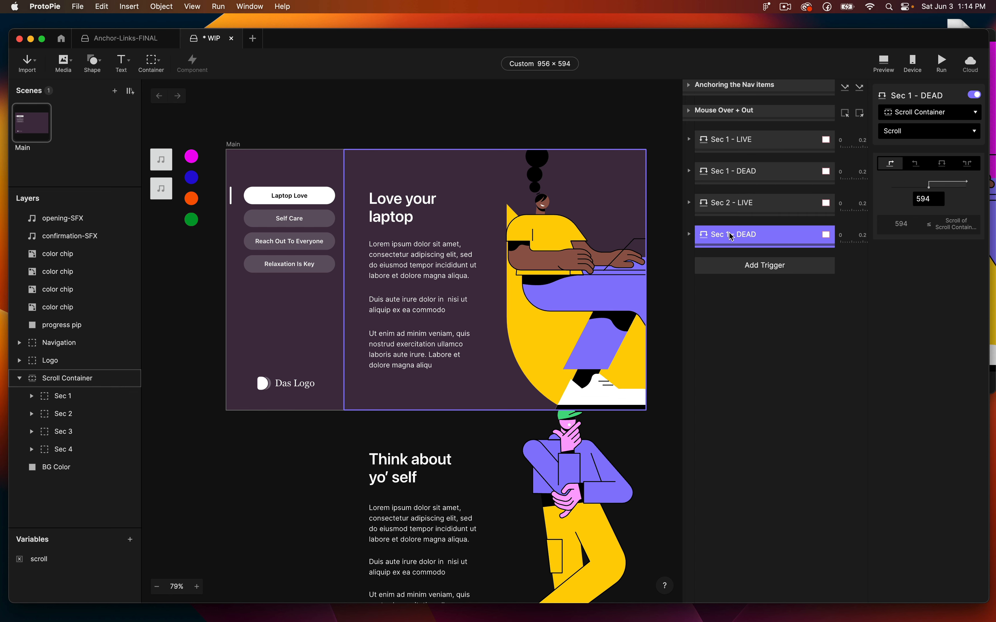
{"action": "double_click", "coordinate": [729, 234]}
{"action": "left_click", "coordinate": [726, 233]}
{"action": "key", "text": "shift+Right"}
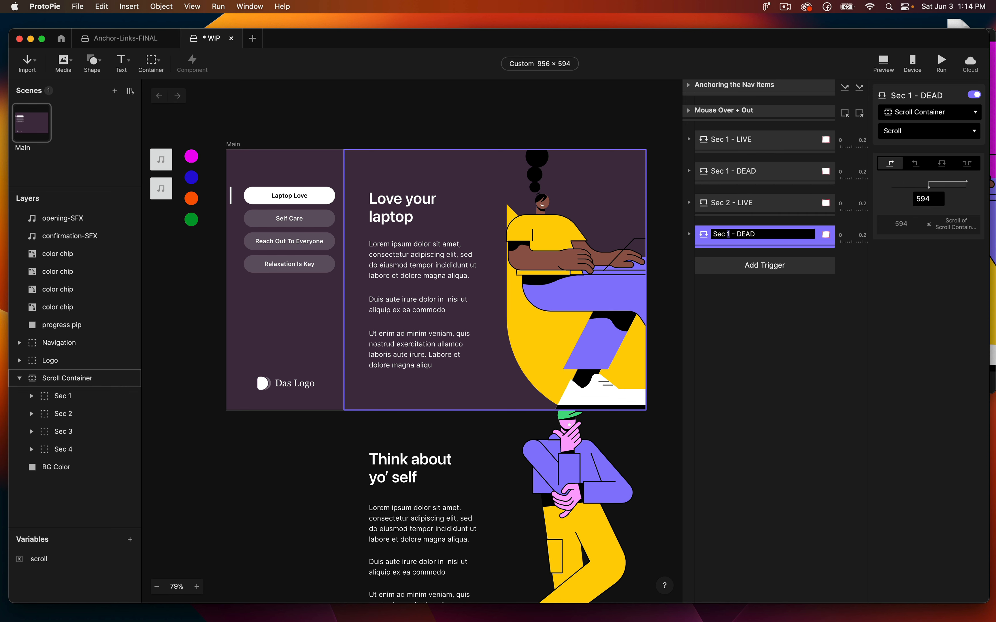
{"action": "type", "text": "2"}
{"action": "key", "text": "Return"}
Expand both Sec 2 triggers and set the Background Color fill of Sec 2 - LIVE to #270AD7, sampled from the blue color chip.
{"action": "left_click", "coordinate": [690, 233]}
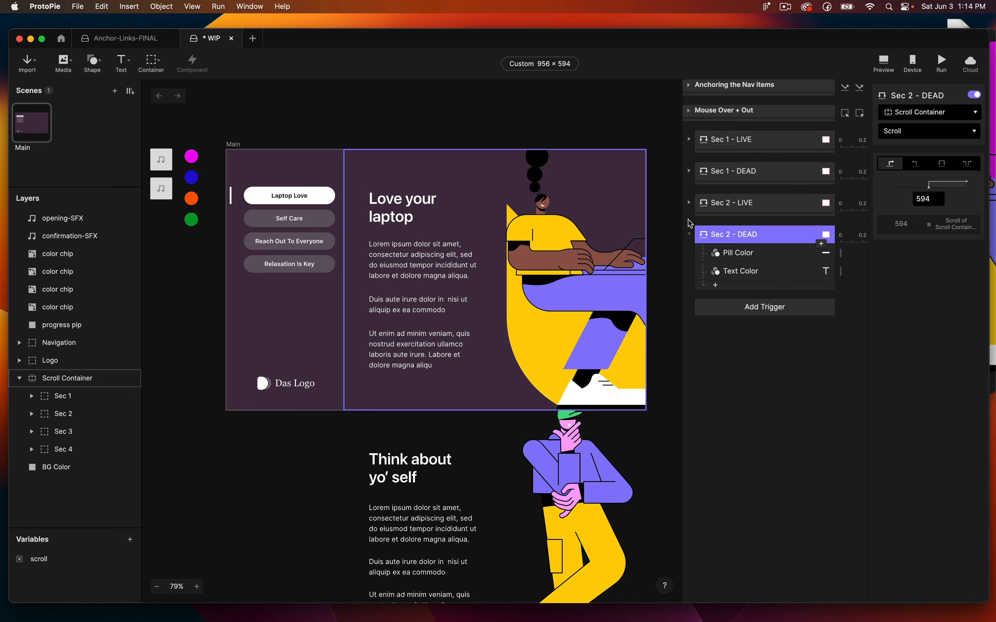
{"action": "left_click", "coordinate": [689, 202]}
{"action": "left_click", "coordinate": [724, 221]}
{"action": "left_click", "coordinate": [879, 162]}
{"action": "left_click", "coordinate": [806, 278]}
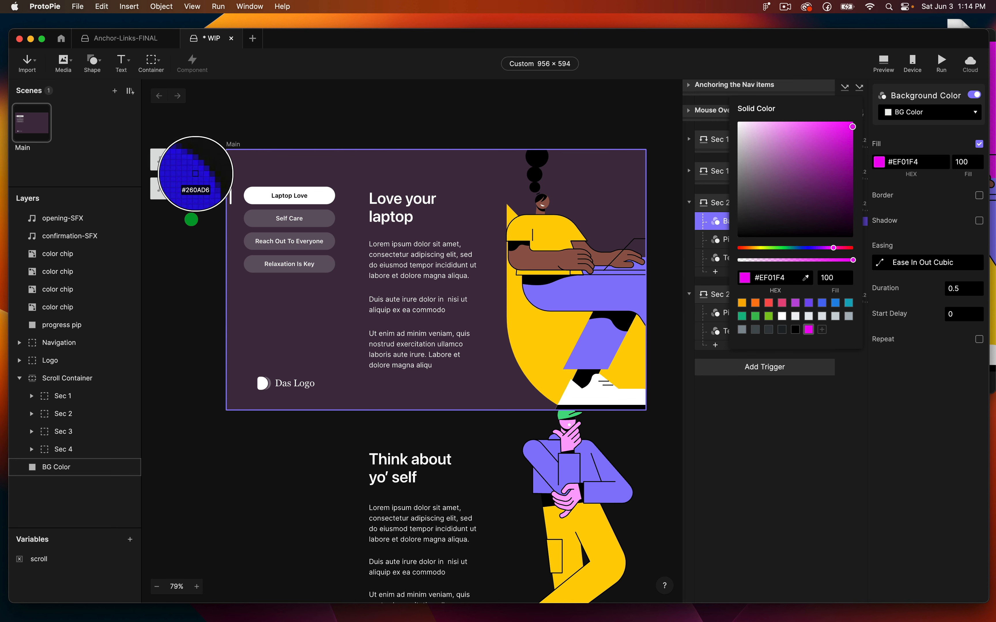
{"action": "left_click", "coordinate": [192, 177]}
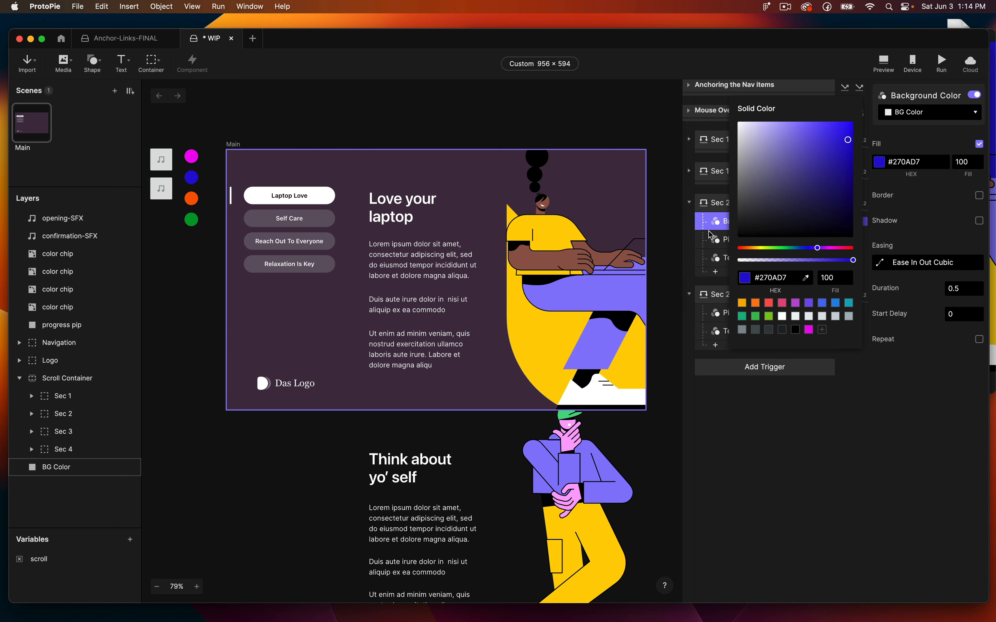
{"action": "left_click", "coordinate": [913, 160]}
Check the target layers and colors of the Pill Color and Text Color responses in Sec 2 - DEAD.
{"action": "left_click", "coordinate": [741, 331]}
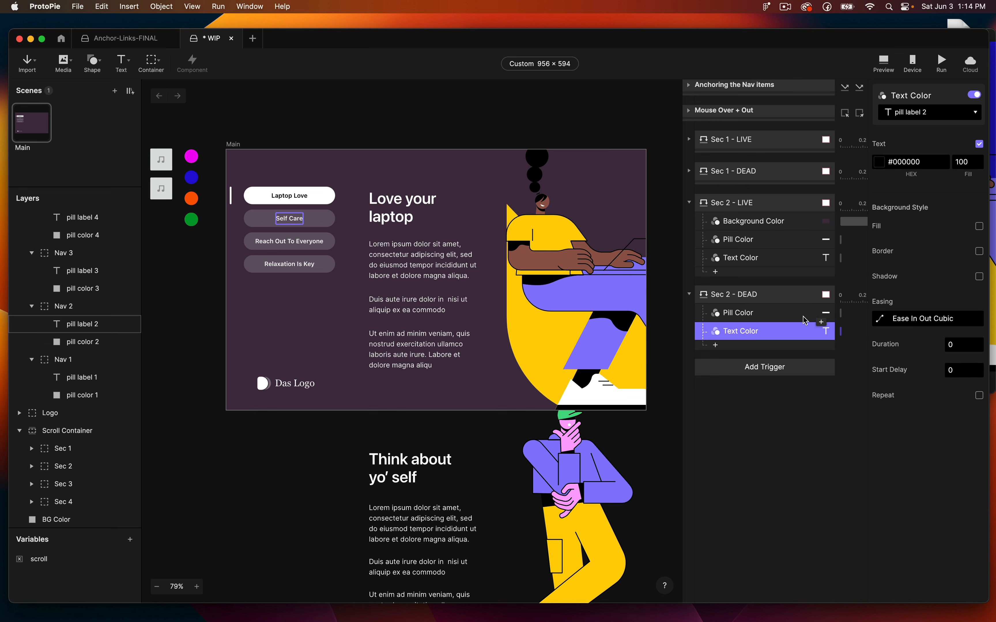
{"action": "left_click", "coordinate": [776, 316]}
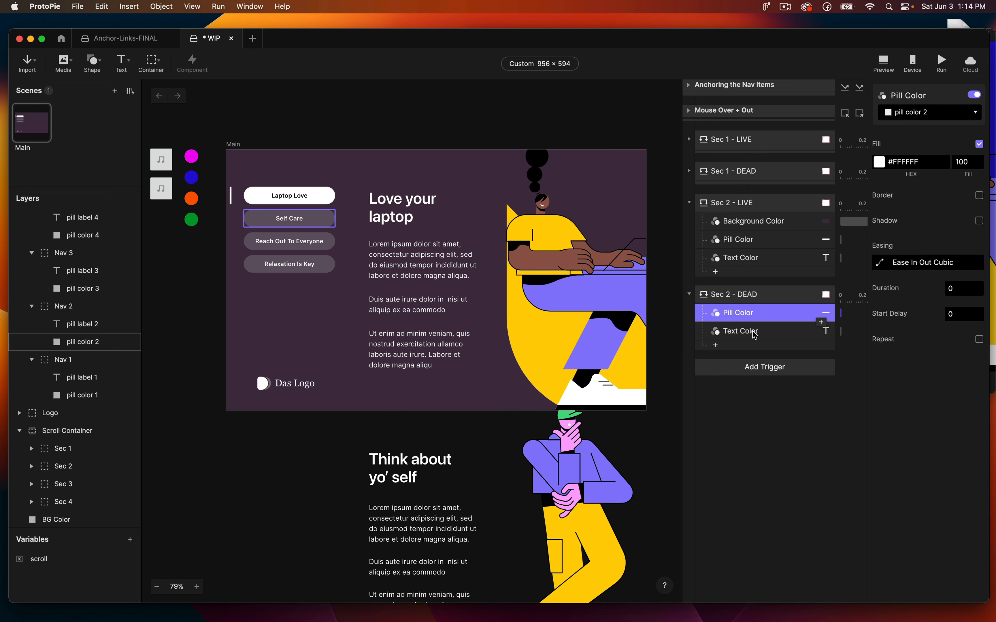
{"action": "left_click", "coordinate": [734, 334]}
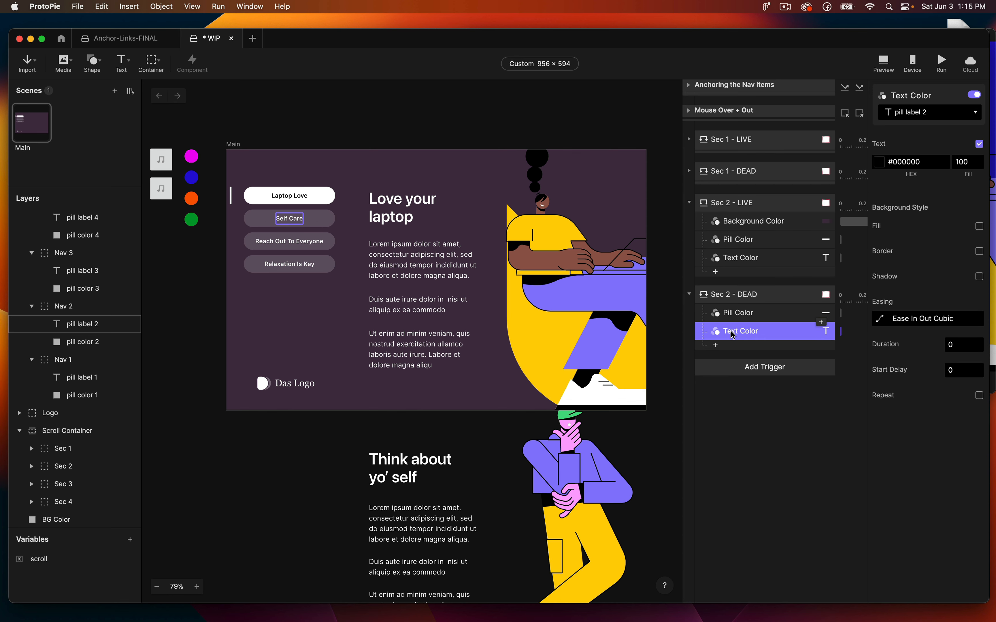
Select the Sec 2 - LIVE trigger, consult the section range annotations in Figma and return to ProtoPie.
{"action": "left_click", "coordinate": [738, 204]}
{"action": "key", "text": "super+Tab"}
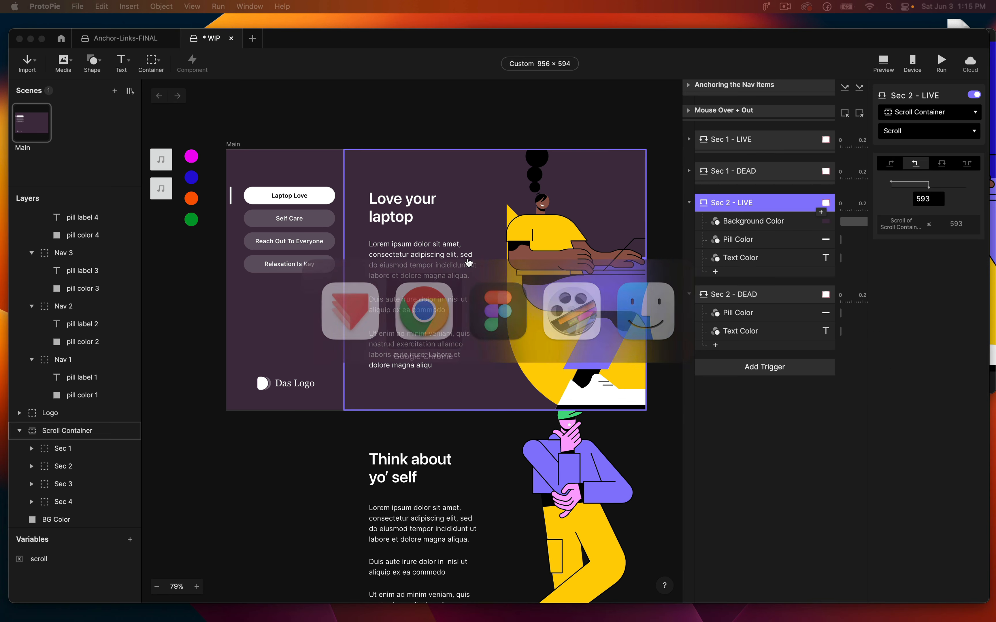
{"action": "key", "text": "super+Tab"}
{"action": "key", "text": "super+Tab"}
{"action": "key", "text": "super+Tab"}
{"action": "key", "text": "super+Tab"}
{"action": "key", "text": "super+Tab"}
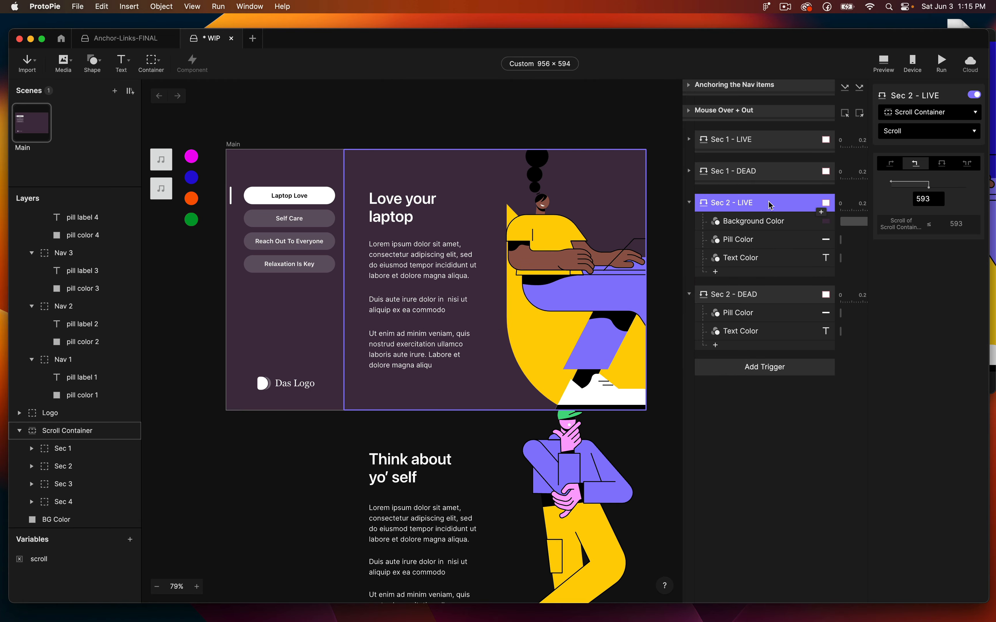
Switch Sec 2 - LIVE to the between range and set its limits to 594 and 1187.
{"action": "left_click", "coordinate": [942, 164]}
{"action": "left_click", "coordinate": [906, 197]}
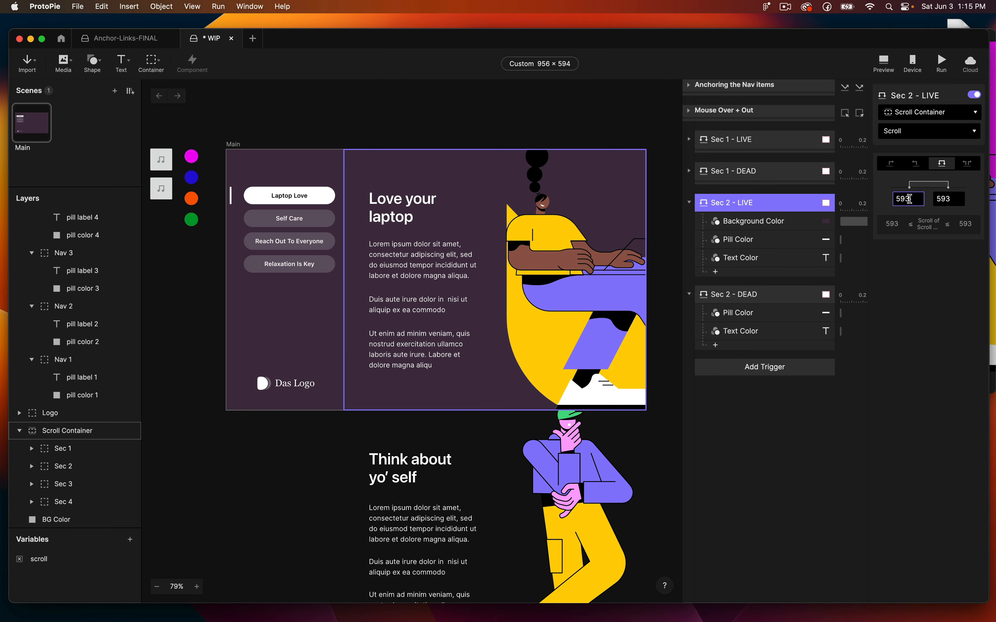
{"action": "type", "text": "594"}
{"action": "key", "text": "Tab"}
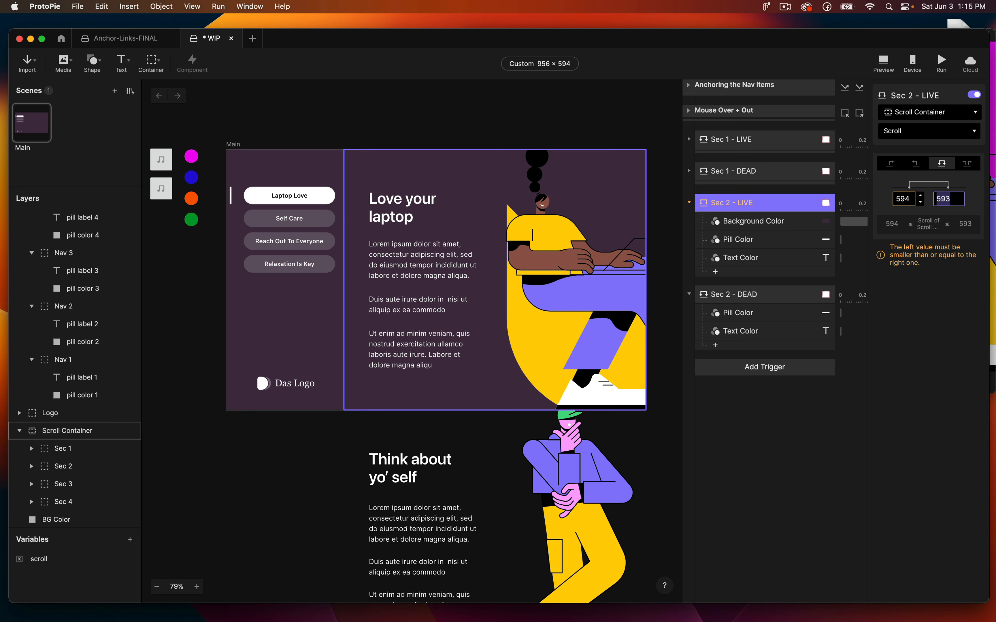
{"action": "type", "text": "1187"}
{"action": "key", "text": "Return"}
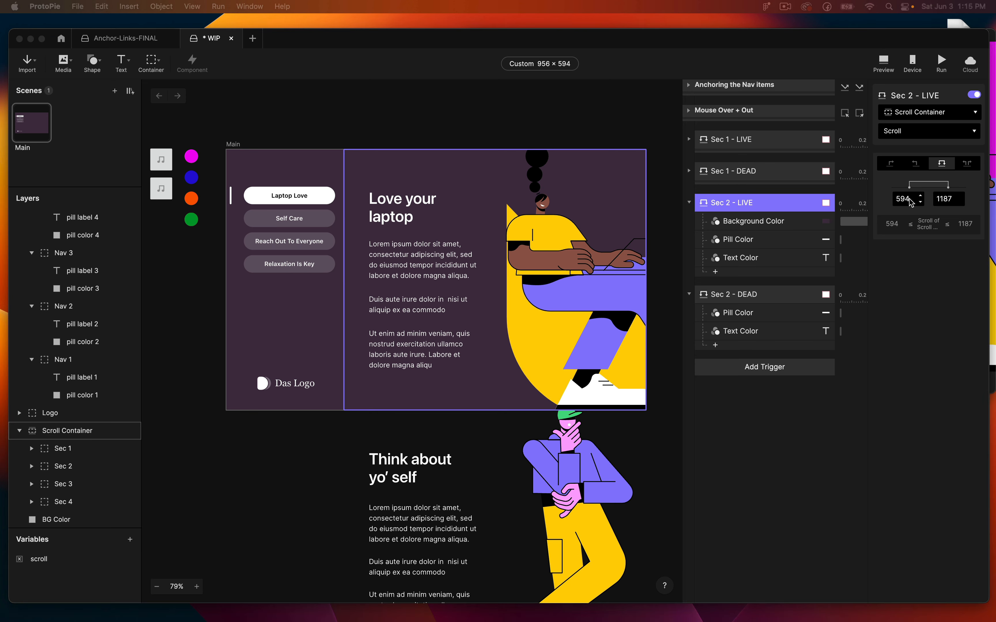
Switch Sec 2 - DEAD to the outside range, covering scroll values up to 593 or from 1188.
{"action": "key", "text": "super+Tab"}
{"action": "key", "text": "super+Tab"}
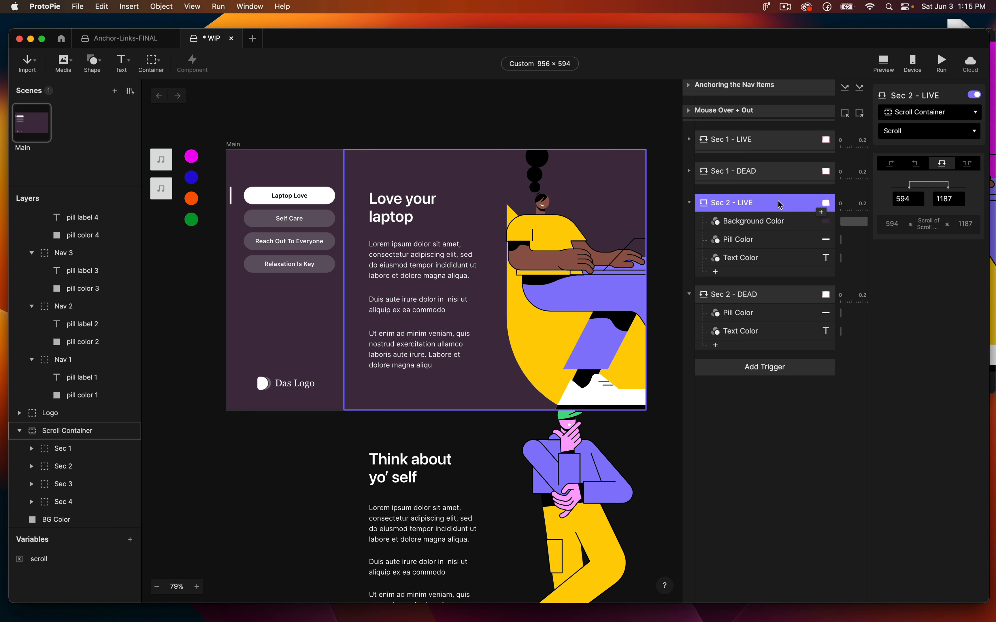
{"action": "left_click", "coordinate": [746, 297]}
{"action": "left_click", "coordinate": [967, 163]}
{"action": "left_click", "coordinate": [909, 199]}
{"action": "type", "text": "593"}
{"action": "key", "text": "Tab"}
{"action": "type", "text": "1188"}
Preview the prototype to check the navigation pills on the first section, and return to the editor.
{"action": "left_click", "coordinate": [883, 64]}
{"action": "left_click", "coordinate": [408, 136]}
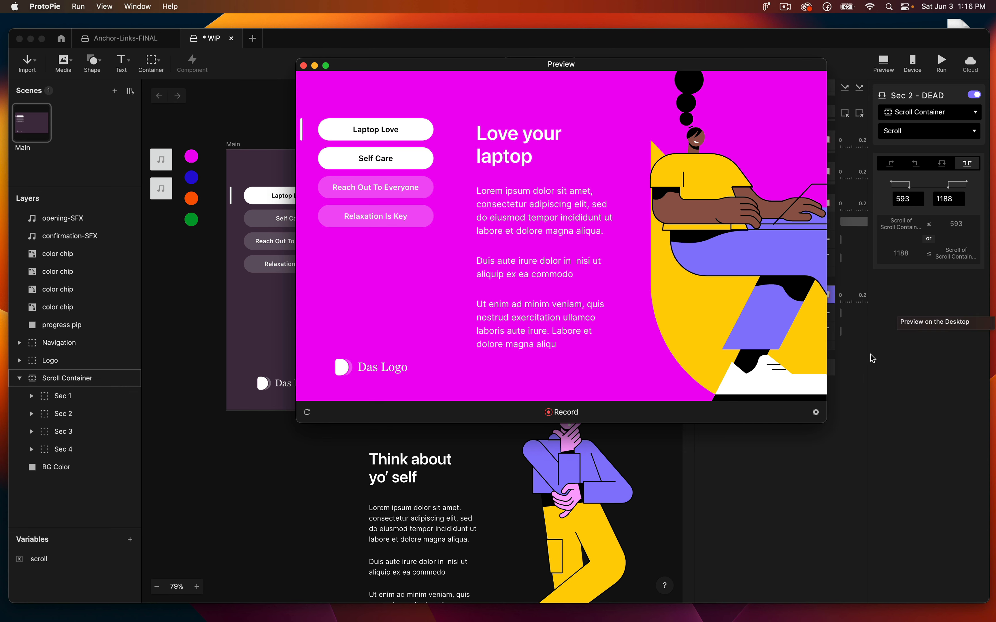
{"action": "left_click", "coordinate": [883, 381]}
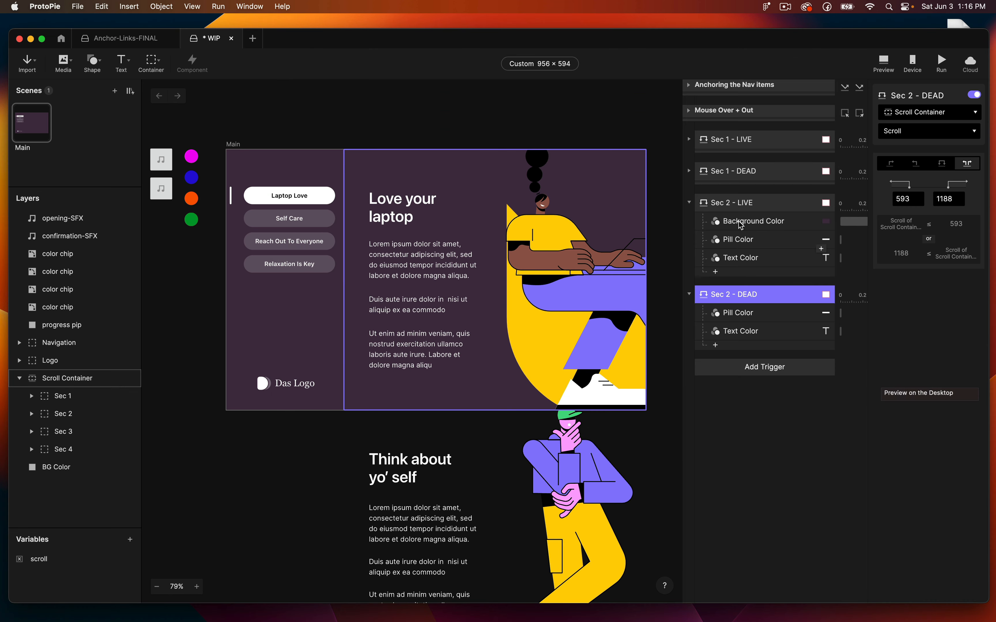
Review the Pill Color and Text Color responses under Sec 2 - DEAD and preview the prototype again.
{"action": "left_click", "coordinate": [755, 311]}
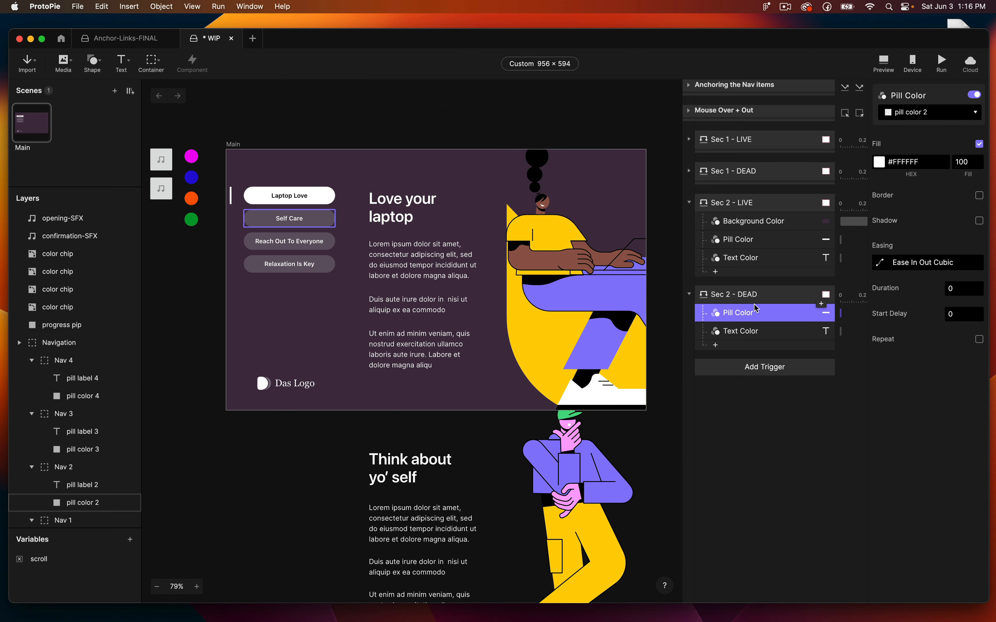
{"action": "left_click", "coordinate": [753, 331]}
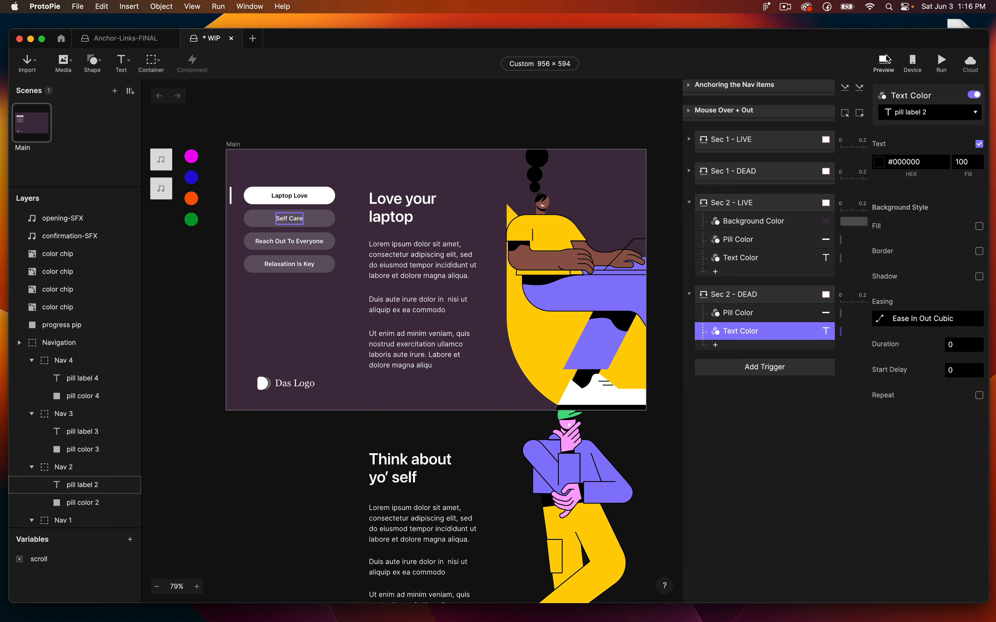
{"action": "left_click", "coordinate": [884, 61]}
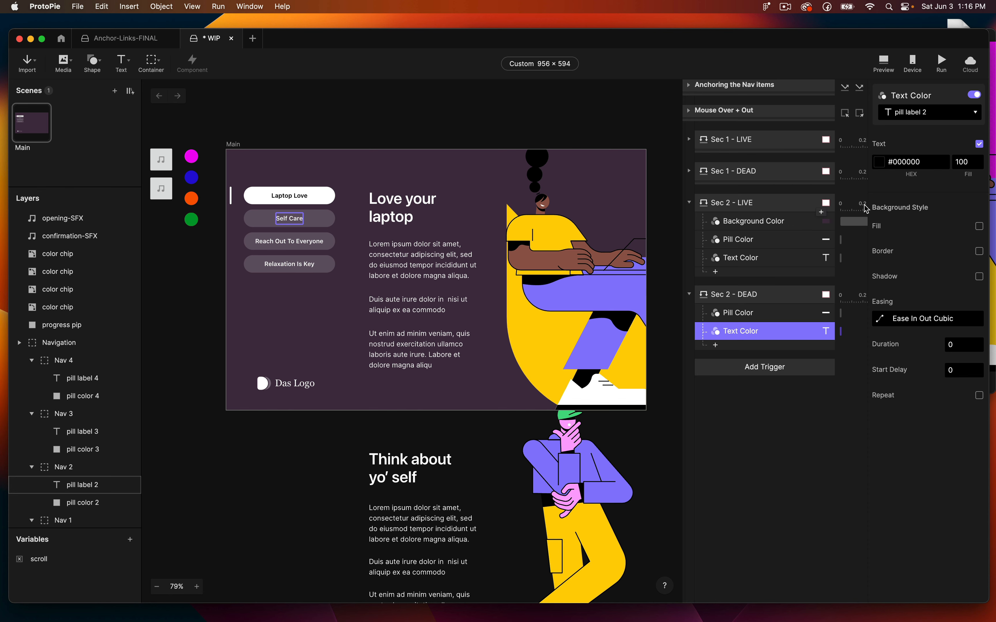
Set pill label 2's text to #FFFFFF in the Text Color response of Sec 2 - DEAD.
{"action": "left_click", "coordinate": [880, 162]}
{"action": "left_click_drag", "start_coordinate": [700, 101], "coordinate": [700, 100]}
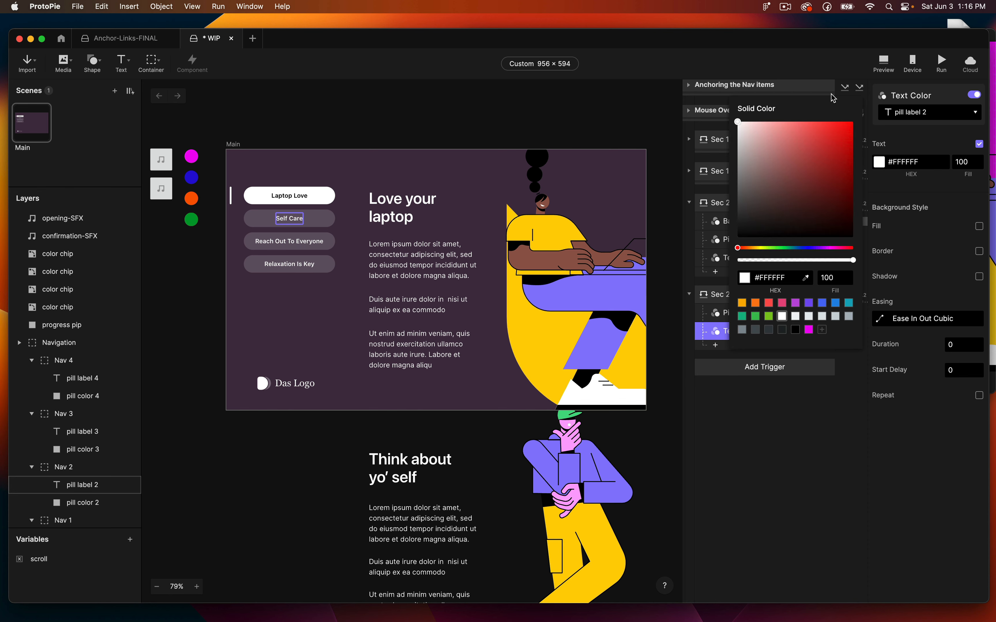
{"action": "left_click", "coordinate": [862, 156]}
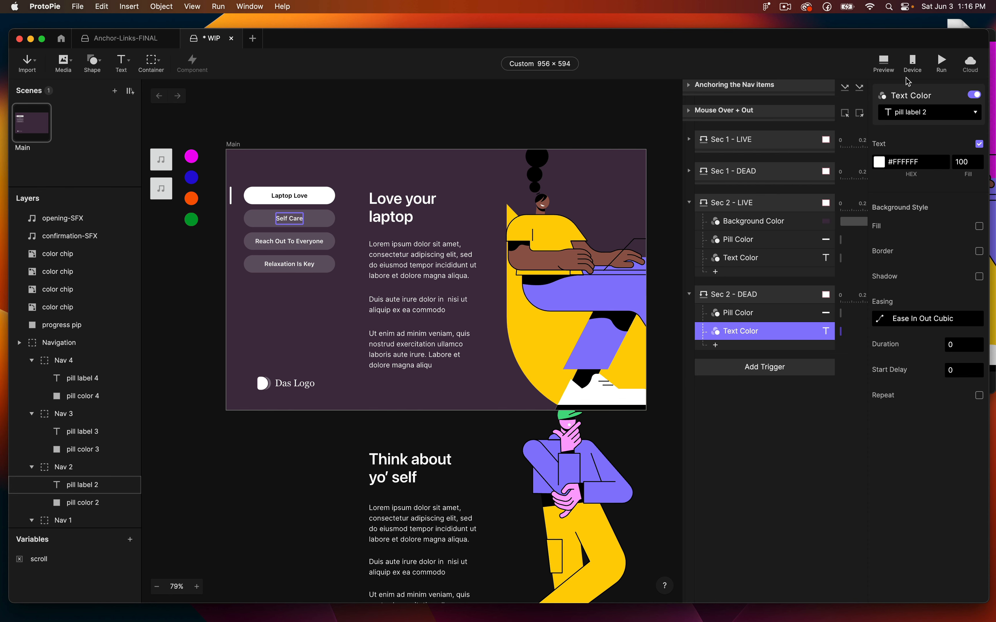
Preview the prototype and test navigating to the Self Care and Laptop Love sections.
{"action": "left_click", "coordinate": [883, 62]}
{"action": "left_click", "coordinate": [547, 130]}
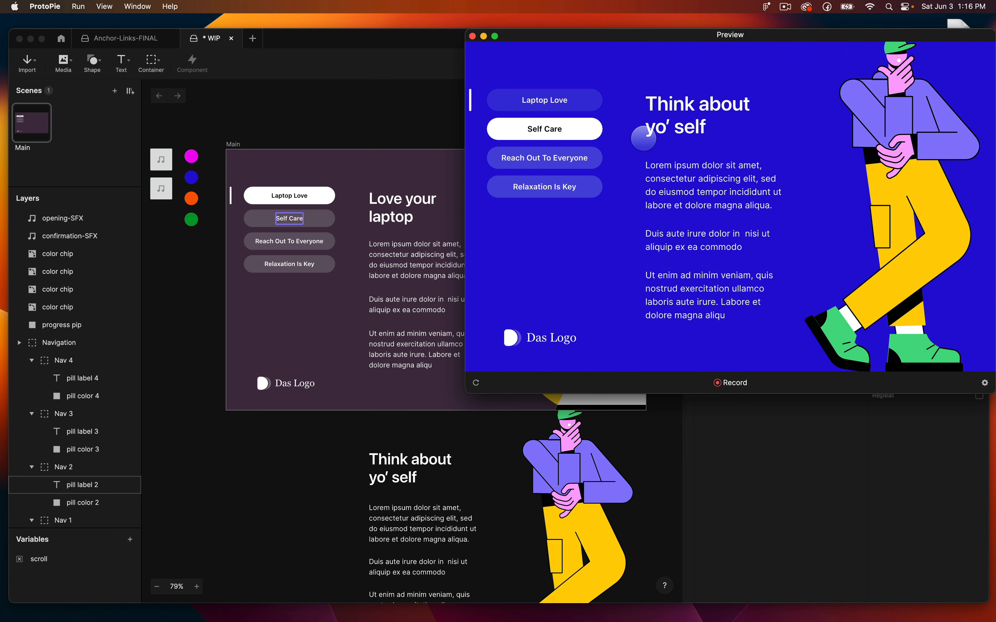
{"action": "left_click", "coordinate": [566, 99]}
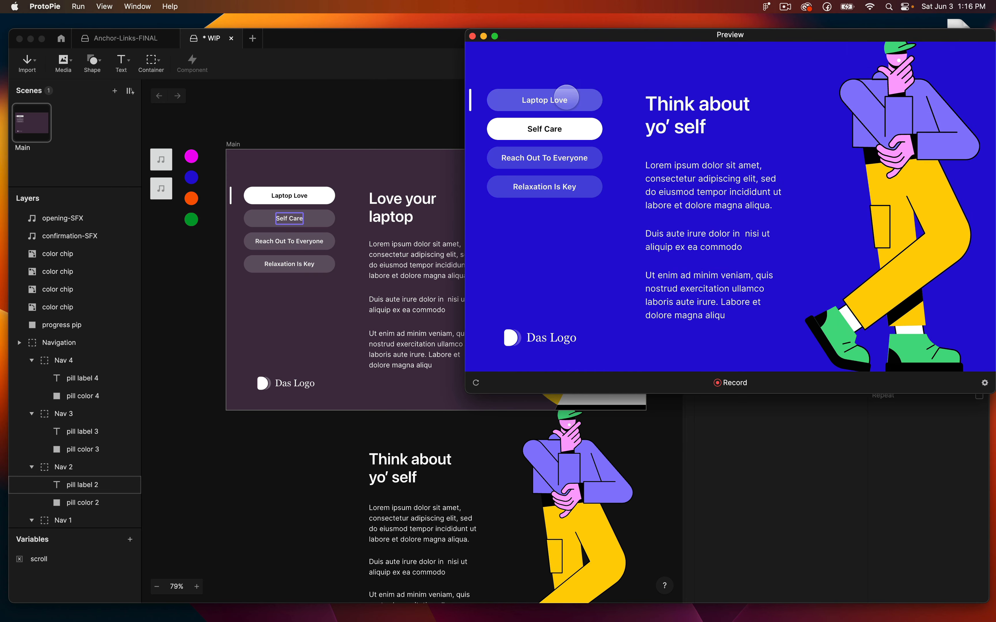
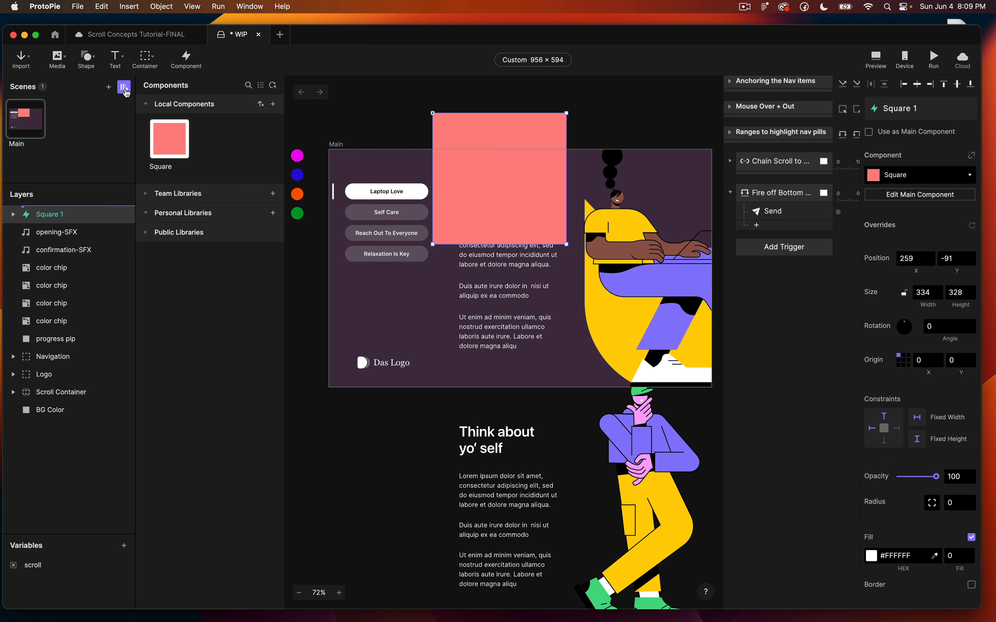
Place a second Square instance on the Main scene, and reposition the Square main component to about X 234, Y 101.
{"action": "left_click_drag", "start_coordinate": [165, 142], "coordinate": [393, 323]}
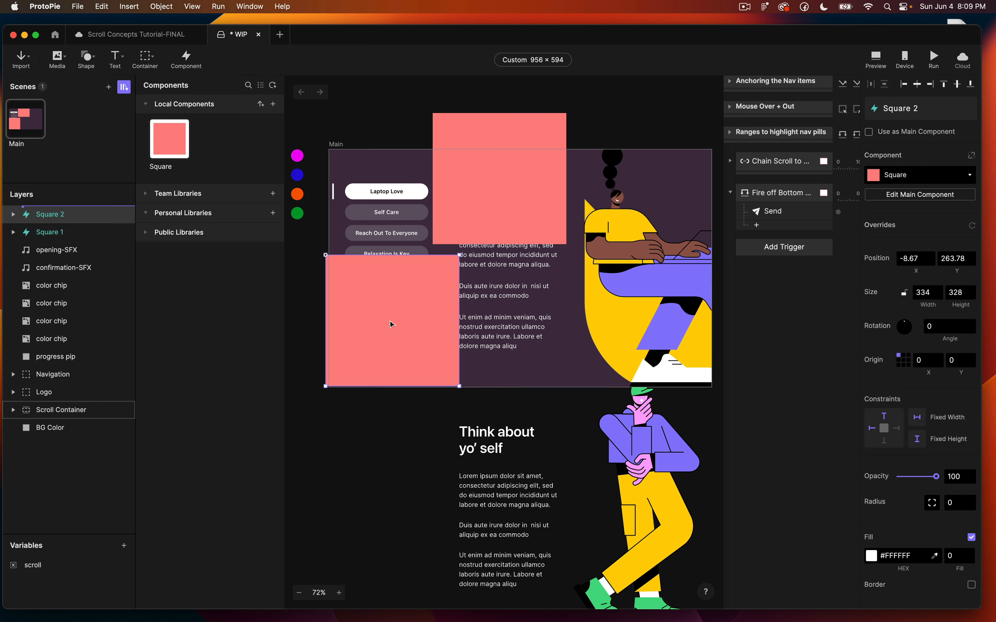
{"action": "left_click", "coordinate": [173, 152]}
{"action": "double_click", "coordinate": [174, 149]}
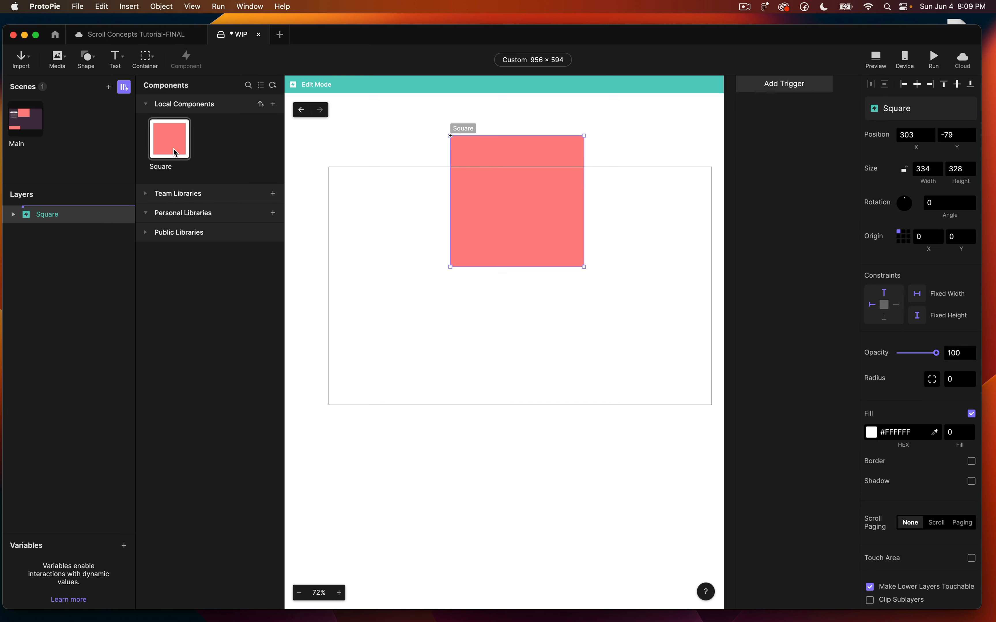
{"action": "left_click_drag", "start_coordinate": [495, 174], "coordinate": [467, 246]}
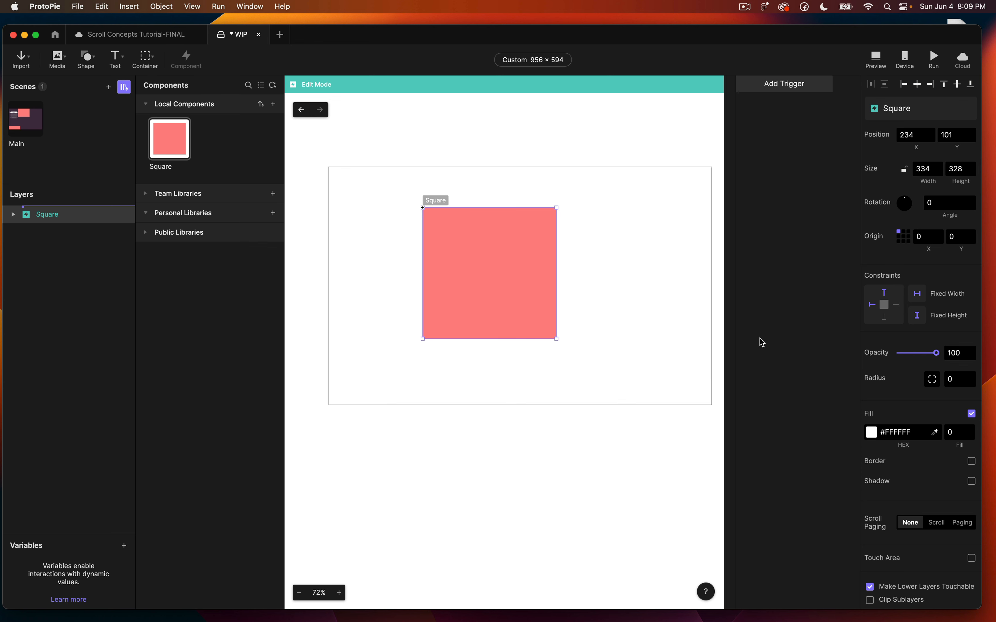
{"action": "left_click", "coordinate": [13, 215]}
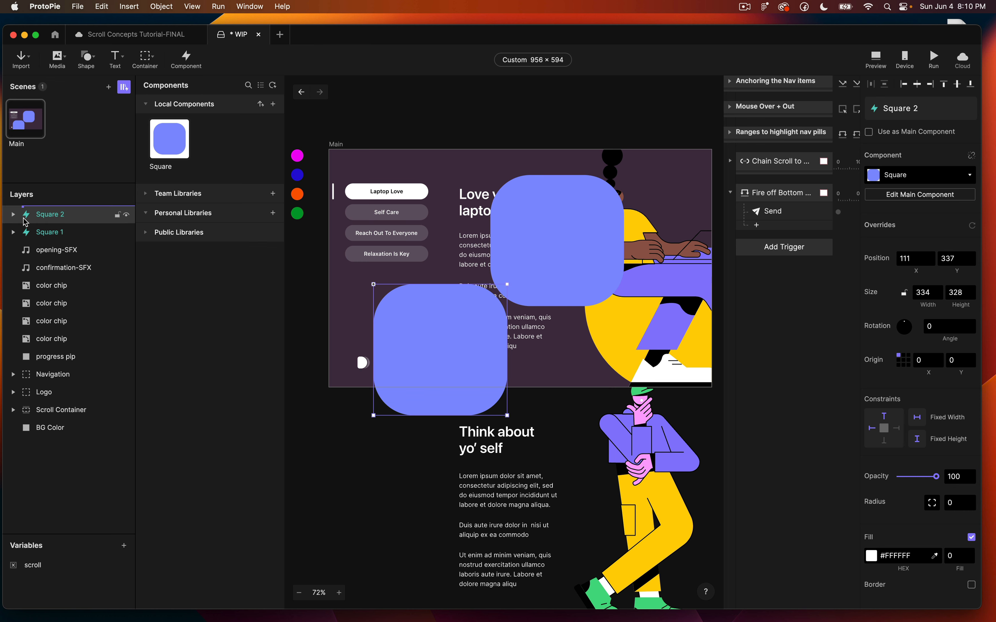
Override Square 2's inner square with a bright green fill and corner radius 20, and move the instance above the Main scene.
{"action": "left_click", "coordinate": [13, 214]}
{"action": "left_click", "coordinate": [62, 233]}
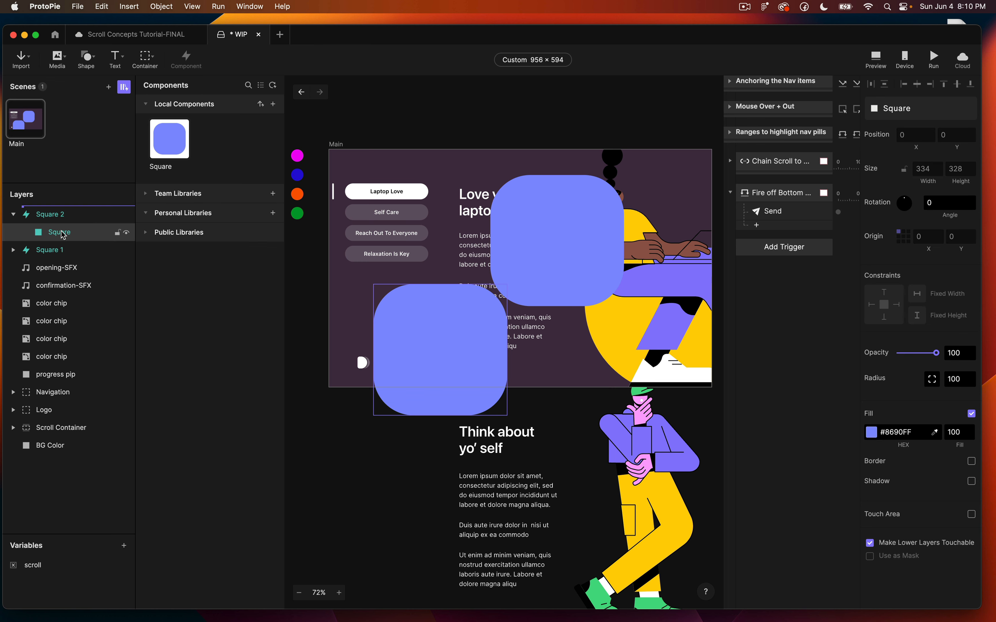
{"action": "left_click", "coordinate": [873, 436]}
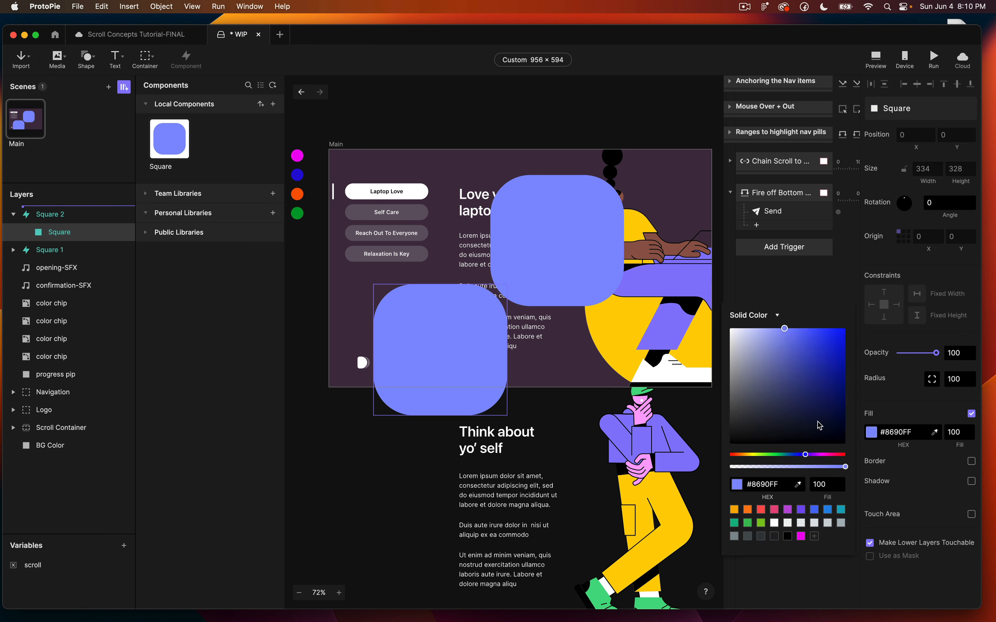
{"action": "left_click_drag", "start_coordinate": [805, 454], "coordinate": [768, 455]}
{"action": "left_click", "coordinate": [954, 379]}
{"action": "type", "text": "20"}
{"action": "scroll", "coordinate": [445, 329], "scroll_direction": "up", "scroll_amount": 3}
{"action": "left_click_drag", "start_coordinate": [424, 424], "coordinate": [458, 180]}
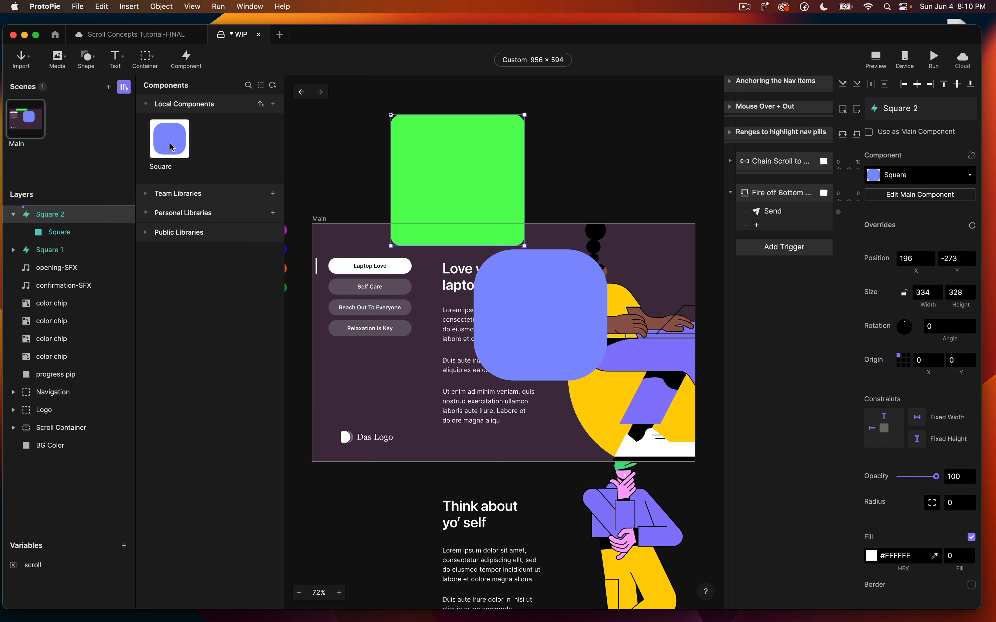
Place a third Square instance over the navigation pills at about X -57, Y -20.
{"action": "left_click_drag", "start_coordinate": [173, 142], "coordinate": [348, 203]}
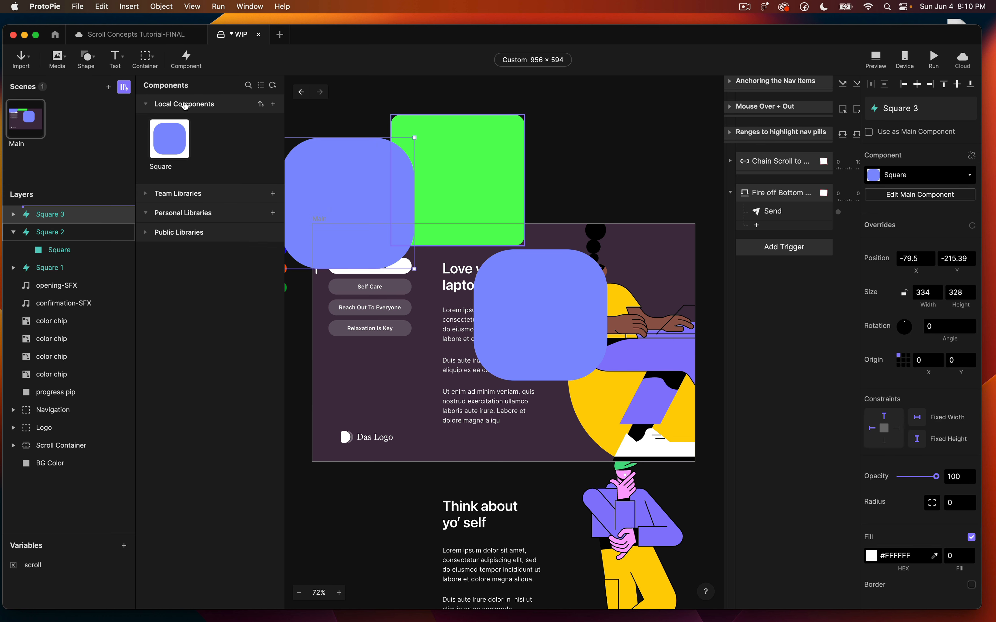
{"action": "left_click_drag", "start_coordinate": [383, 183], "coordinate": [388, 260]}
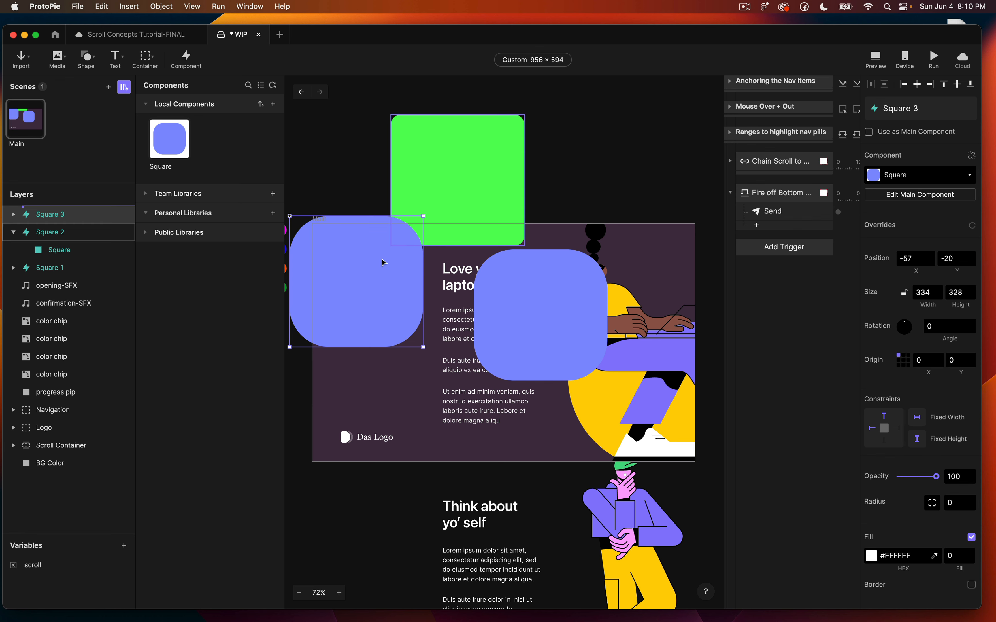
Give the square inside the Square main component a dark red fill and corner radius 200, and return to the Main scene.
{"action": "double_click", "coordinate": [181, 144]}
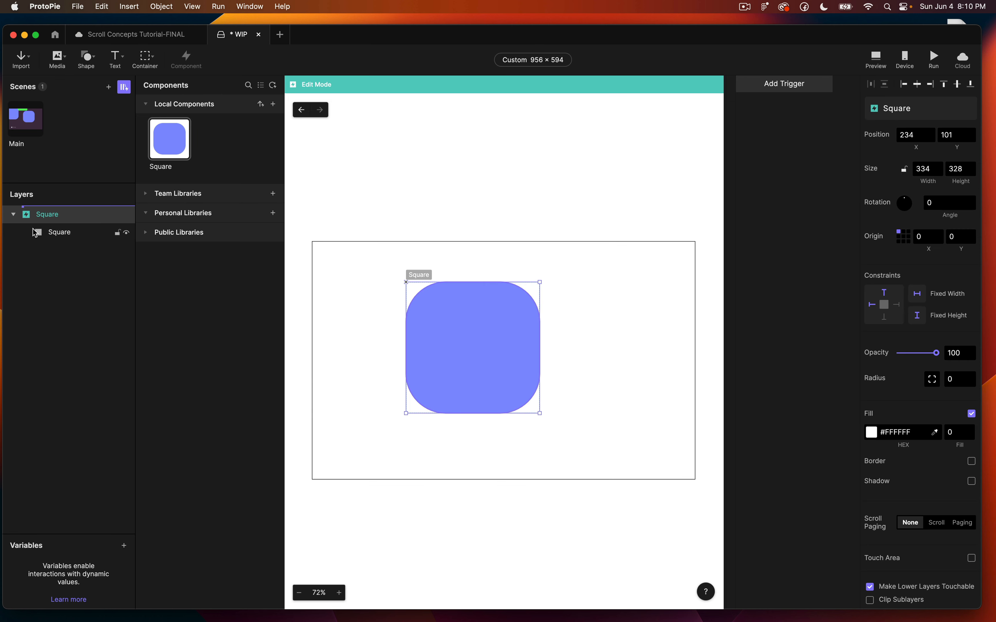
{"action": "left_click", "coordinate": [42, 232]}
{"action": "left_click", "coordinate": [871, 433]}
{"action": "double_click", "coordinate": [954, 379]}
{"action": "type", "text": "200"}
{"action": "key", "text": "Return"}
{"action": "left_click", "coordinate": [618, 185]}
{"action": "left_click", "coordinate": [32, 119]}
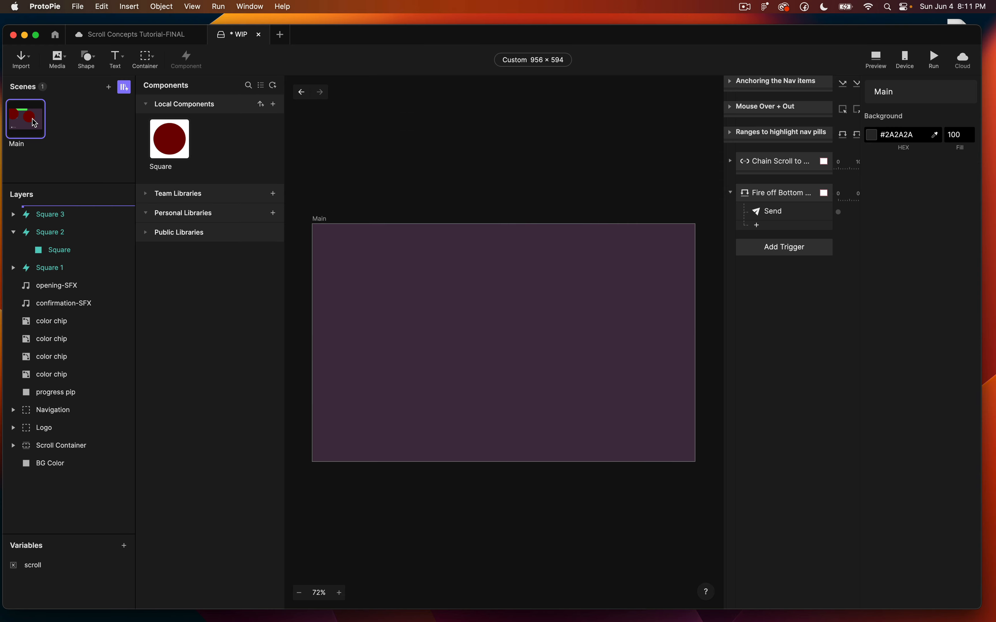
Delete the three Square instances from the Main scene and remove the Square component from the local components.
{"action": "left_click_drag", "start_coordinate": [485, 153], "coordinate": [540, 146]}
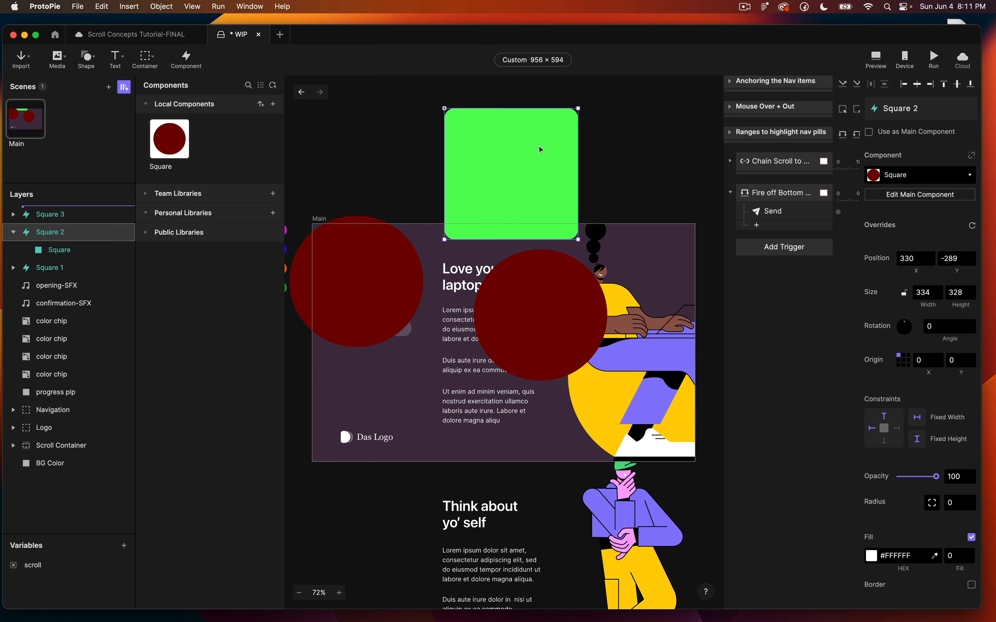
{"action": "left_click", "coordinate": [383, 263]}
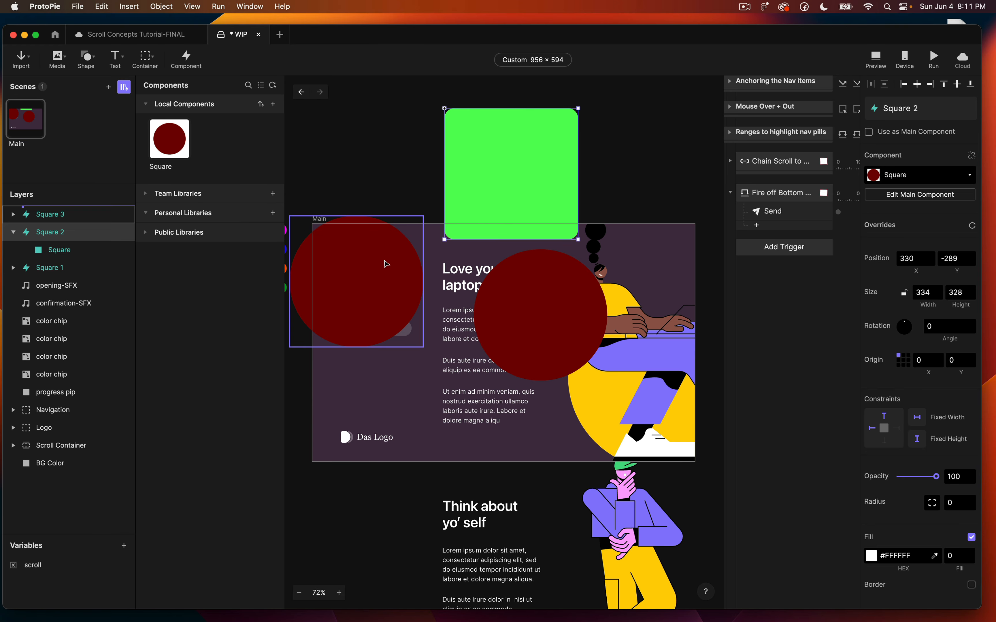
{"action": "left_click", "coordinate": [534, 318], "text": "shift"}
{"action": "left_click", "coordinate": [520, 138], "text": "shift"}
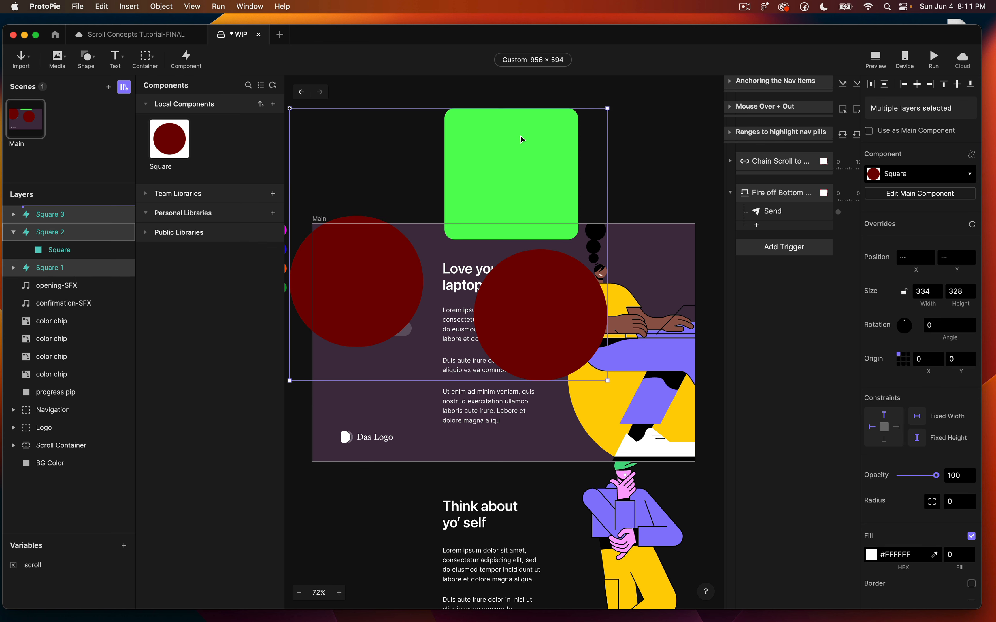
{"action": "key", "text": "Delete"}
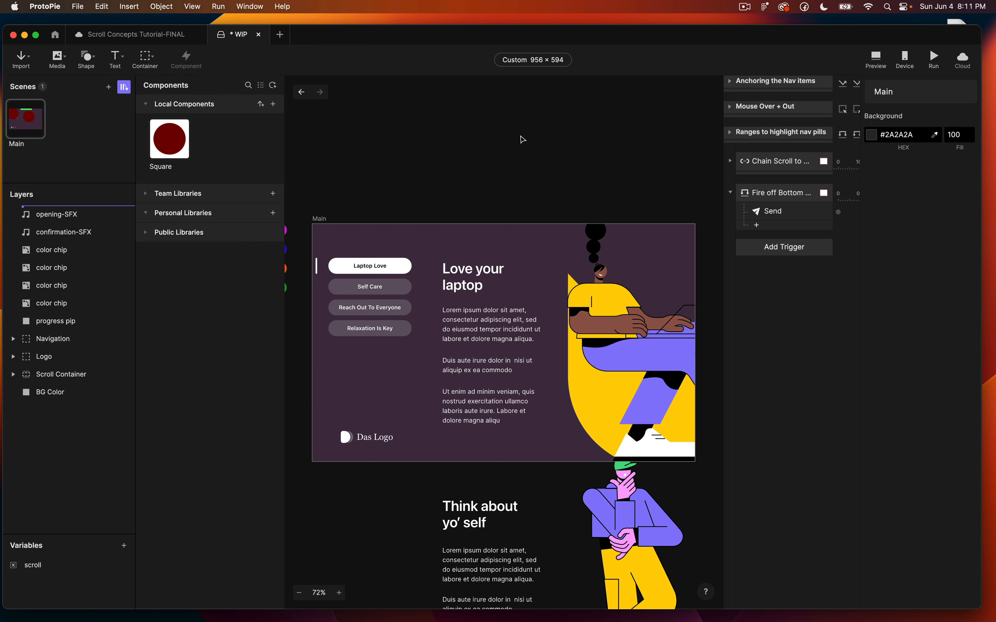
{"action": "left_click", "coordinate": [171, 142]}
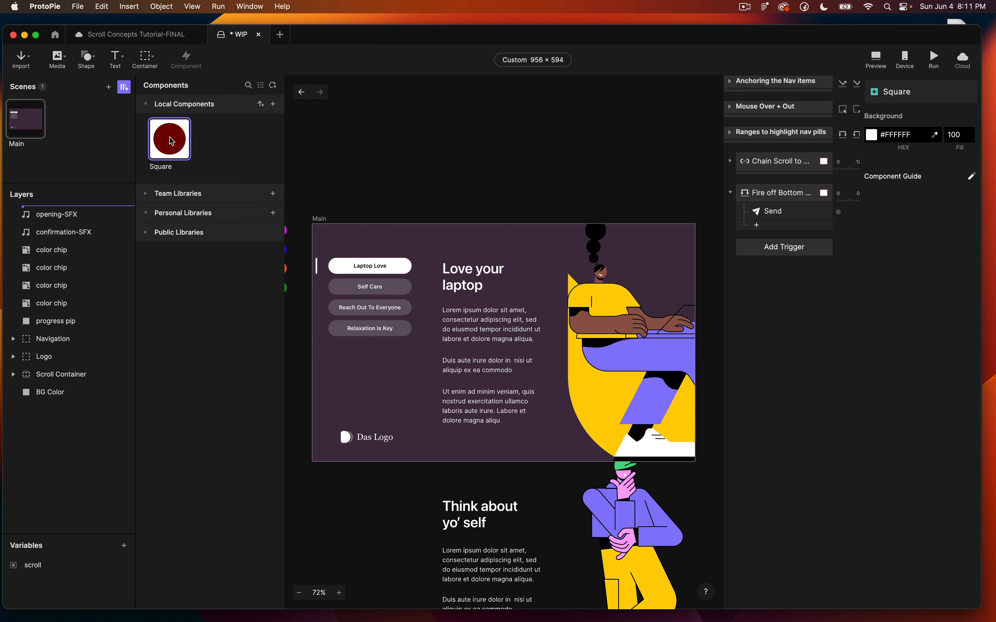
{"action": "key", "text": "Delete"}
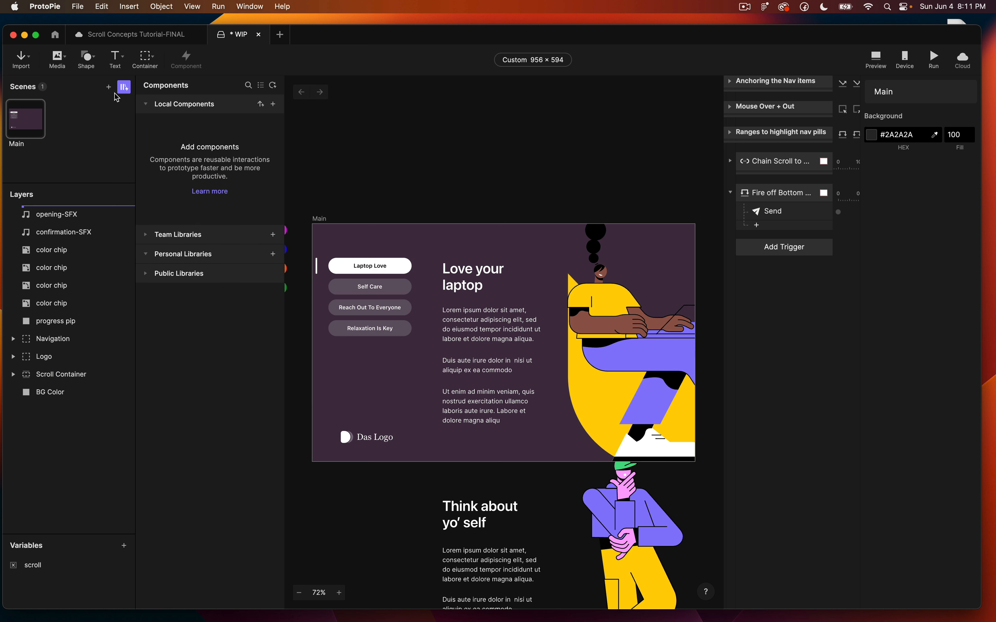
Create a new local component named Bottom Sheet.
{"action": "left_click", "coordinate": [273, 104]}
{"action": "double_click", "coordinate": [167, 167]}
{"action": "type", "text": "Bottom Sheet"}
{"action": "key", "text": "Return"}
{"action": "left_click", "coordinate": [413, 243]}
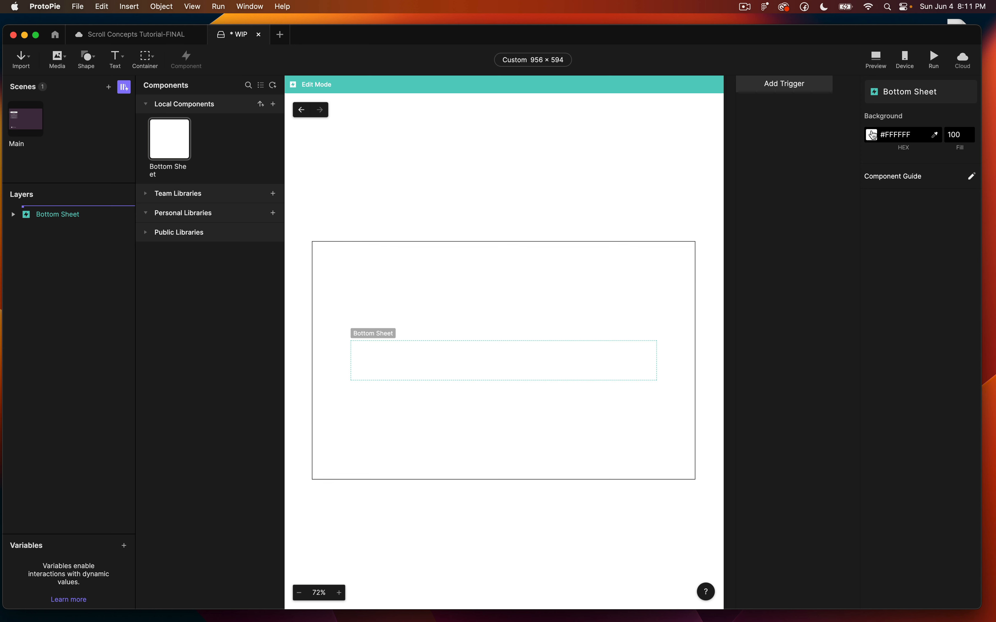
Set the Bottom Sheet component's editing background to grey #707070.
{"action": "left_click", "coordinate": [872, 135]}
{"action": "left_click_drag", "start_coordinate": [768, 168], "coordinate": [582, 173]}
{"action": "left_click", "coordinate": [582, 173]}
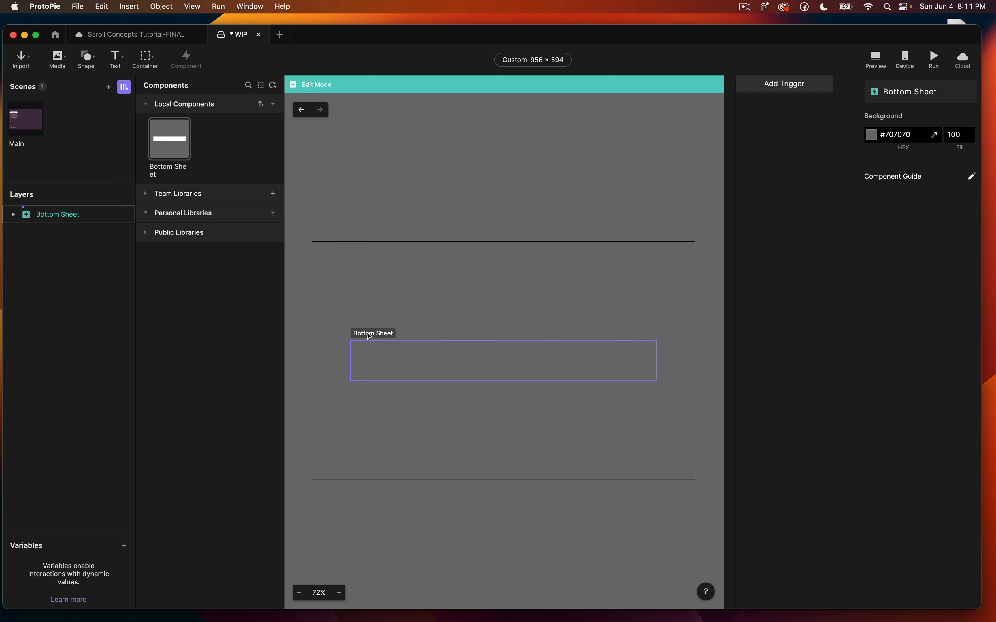
Position the Bottom Sheet component frame at X 0, Y 0.
{"action": "left_click", "coordinate": [376, 332]}
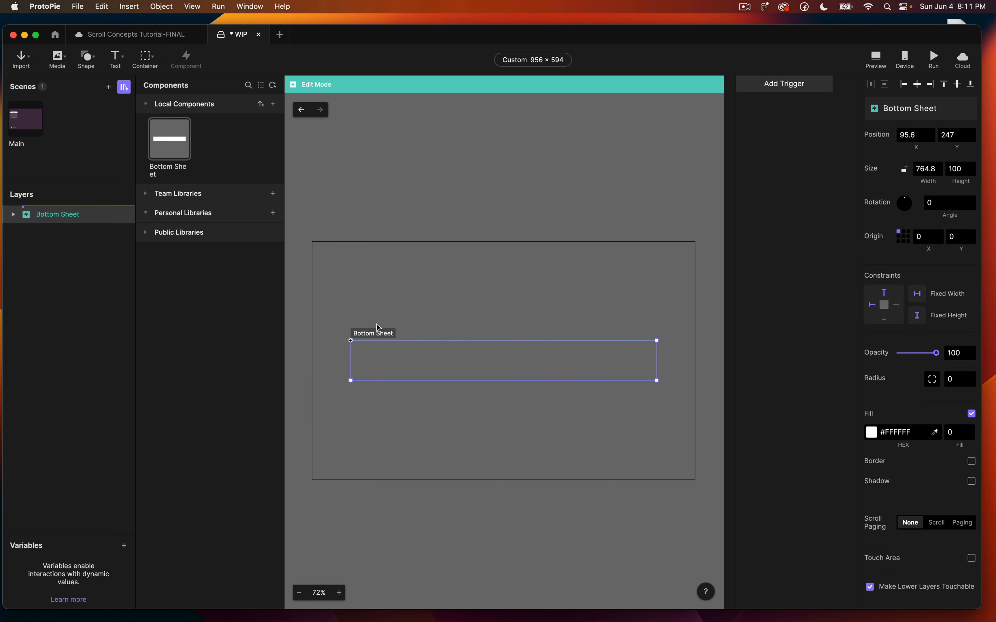
{"action": "left_click_drag", "start_coordinate": [373, 334], "coordinate": [378, 271]}
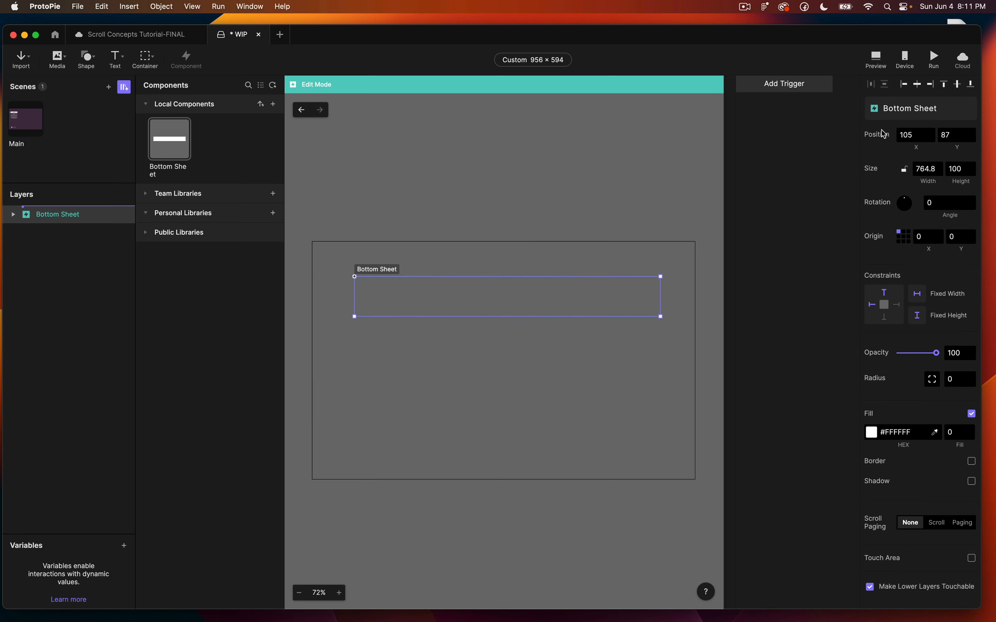
{"action": "double_click", "coordinate": [915, 136]}
{"action": "type", "text": "0"}
{"action": "key", "text": "Tab"}
{"action": "type", "text": "0"}
{"action": "key", "text": "Tab"}
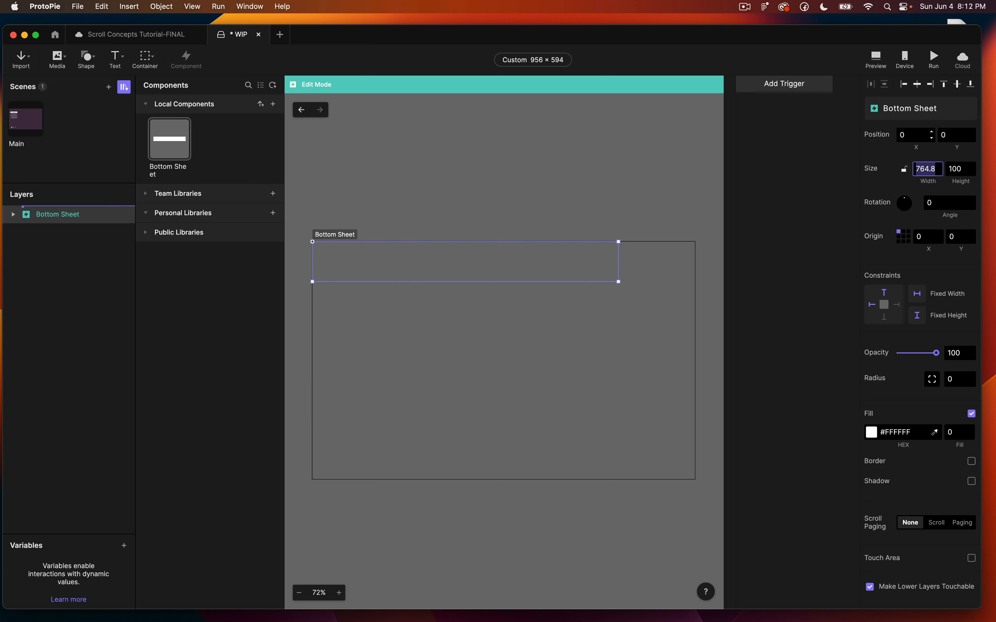
Set the Bottom Sheet frame's size to 956 wide by 594 high.
{"action": "key", "text": "Tab"}
{"action": "left_click", "coordinate": [920, 134]}
{"action": "key", "text": "Tab"}
{"action": "key", "text": "Tab"}
{"action": "type", "text": "956"}
{"action": "key", "text": "Tab"}
{"action": "type", "text": "594"}
{"action": "key", "text": "Return"}
Paste the Content container and Scrim layer into the Bottom Sheet component.
{"action": "key", "text": "super+v"}
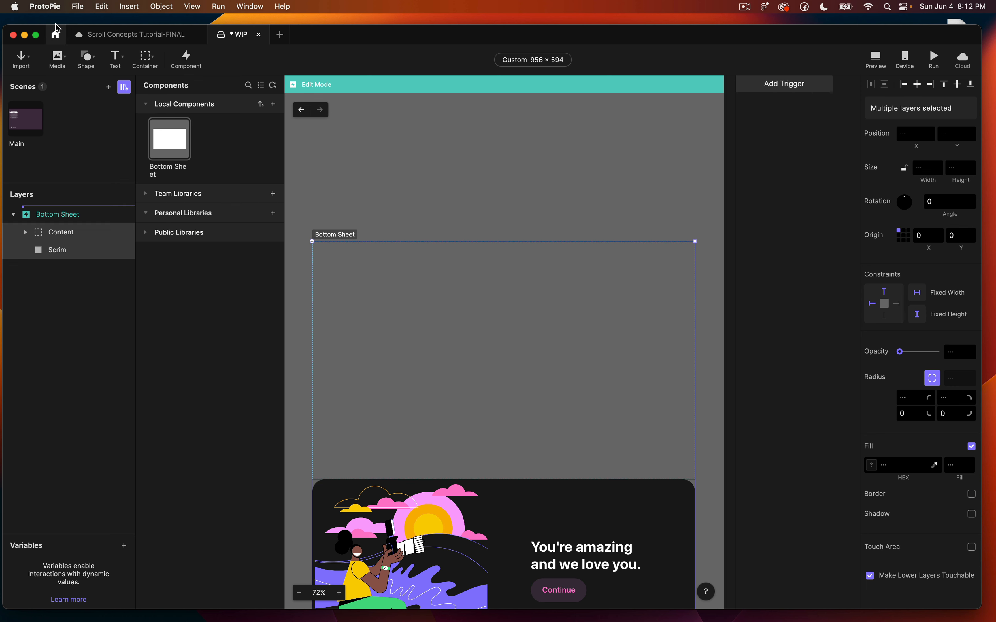
{"action": "left_click", "coordinate": [366, 143]}
Raise the Scrim layer's opacity to 100 to view the dimming, and return it to 0.
{"action": "left_click", "coordinate": [62, 251]}
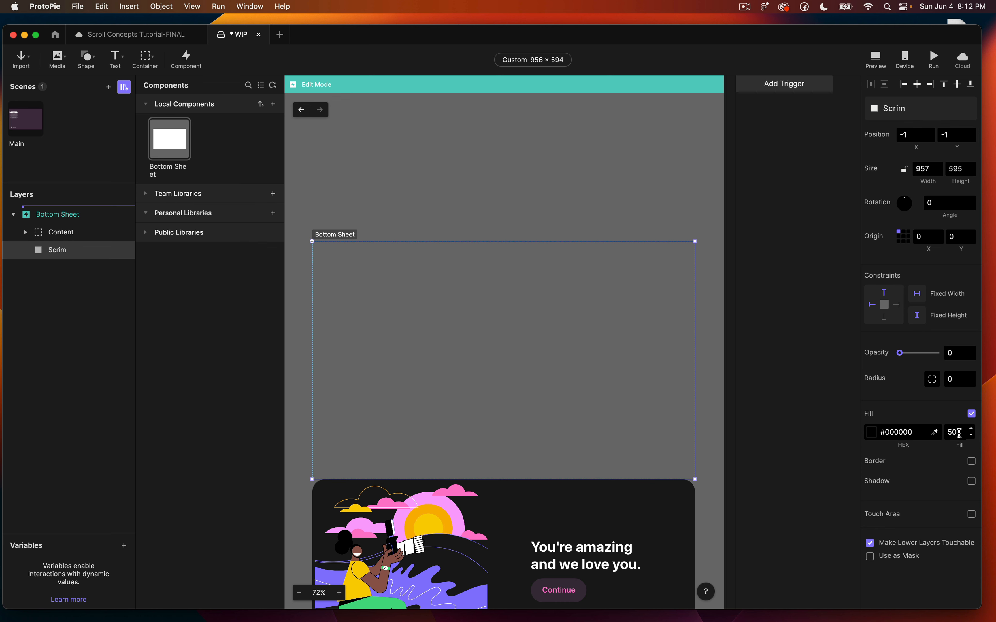
{"action": "left_click_drag", "start_coordinate": [900, 355], "coordinate": [955, 361]}
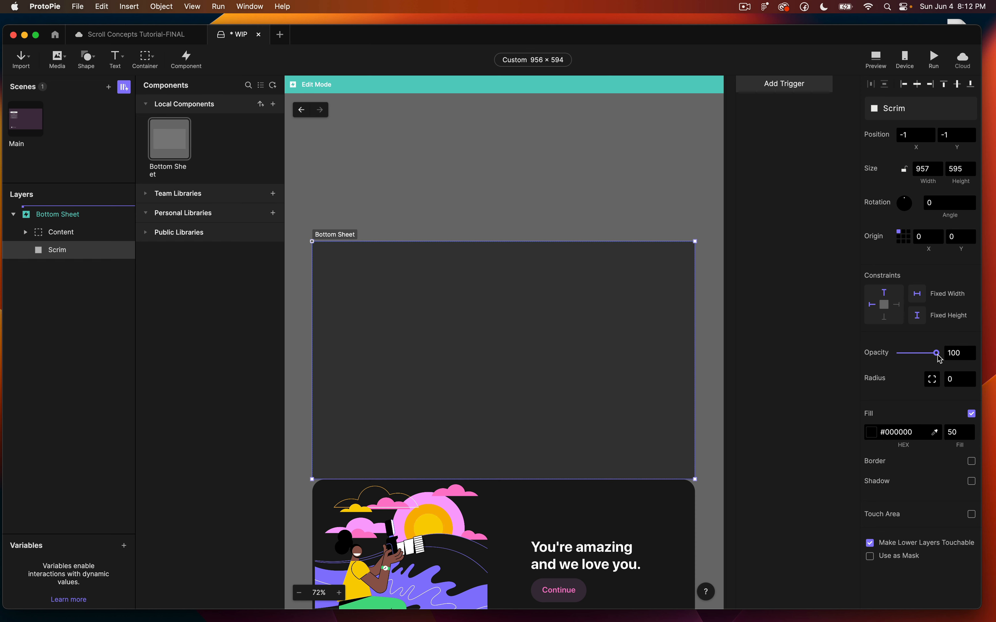
{"action": "mouse_move", "coordinate": [938, 357]}
{"action": "left_mouse_down"}
{"action": "mouse_move", "coordinate": [901, 354]}
{"action": "mouse_move", "coordinate": [946, 353]}
{"action": "left_mouse_up"}
{"action": "left_click_drag", "start_coordinate": [936, 354], "coordinate": [867, 356]}
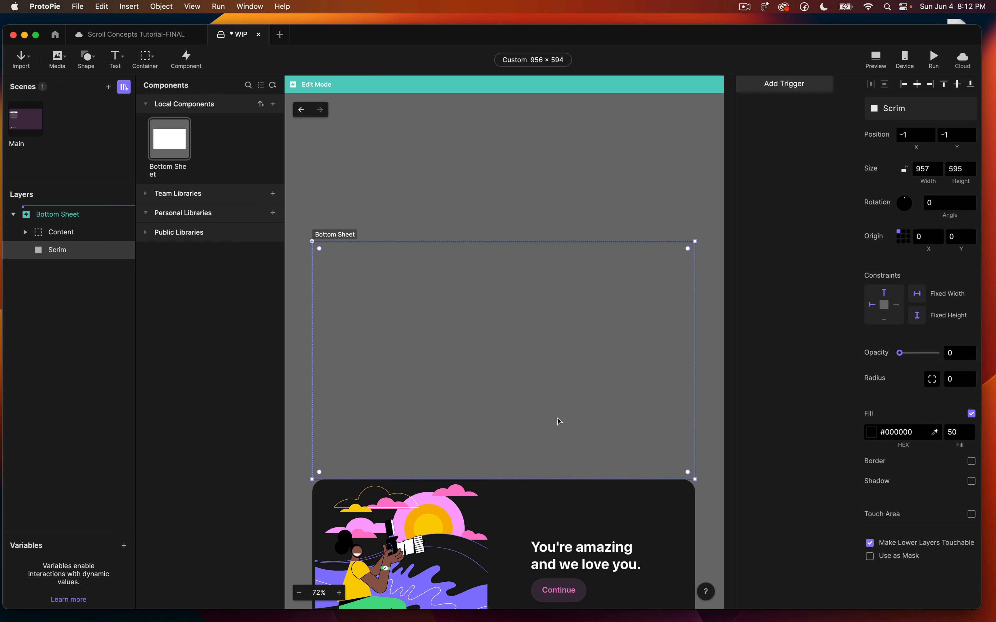
Compare the Content and Bottom Sheet layers, and turn Clip Sublayers on and back off for Bottom Sheet.
{"action": "left_click", "coordinate": [70, 232]}
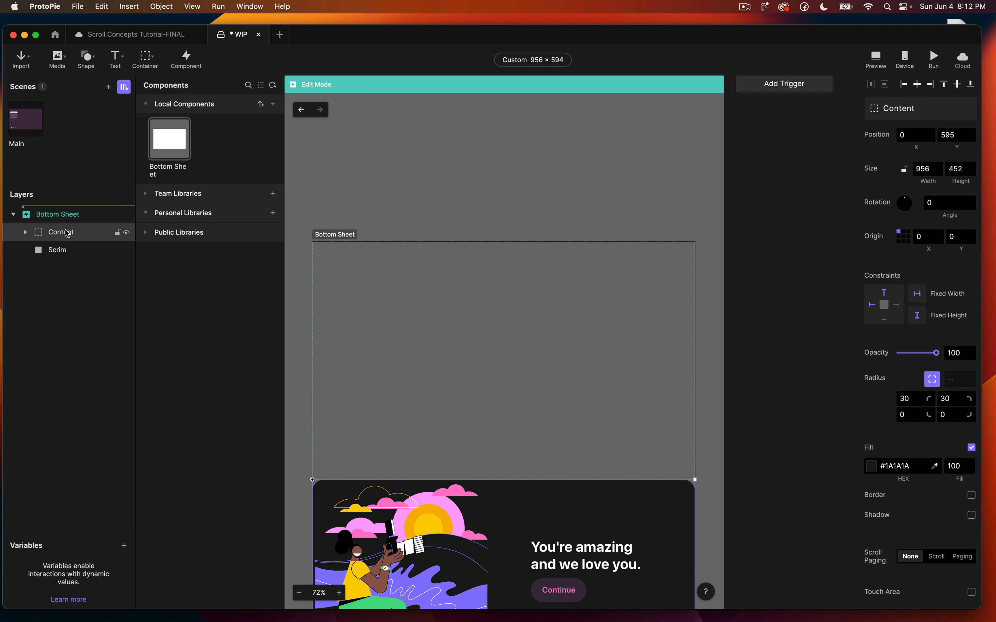
{"action": "scroll", "coordinate": [544, 256], "scroll_direction": "down", "scroll_amount": 5}
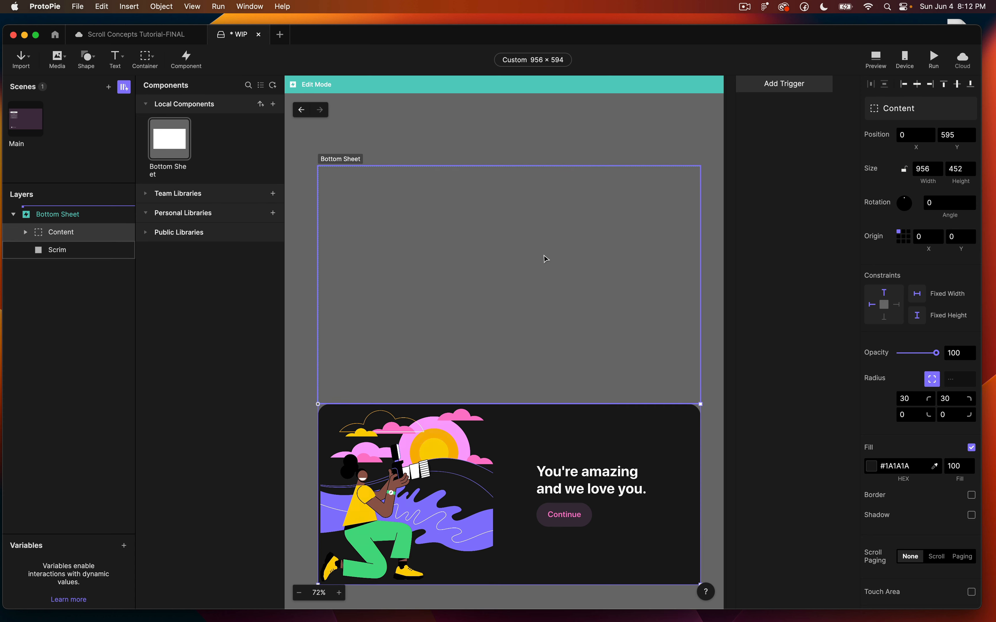
{"action": "left_click", "coordinate": [78, 215]}
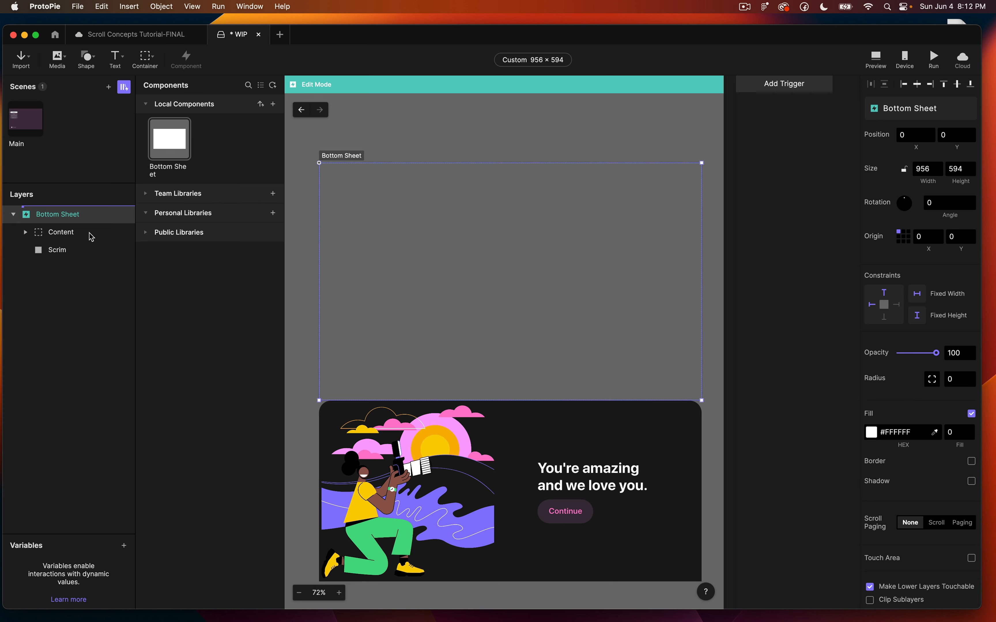
{"action": "left_click", "coordinate": [68, 232]}
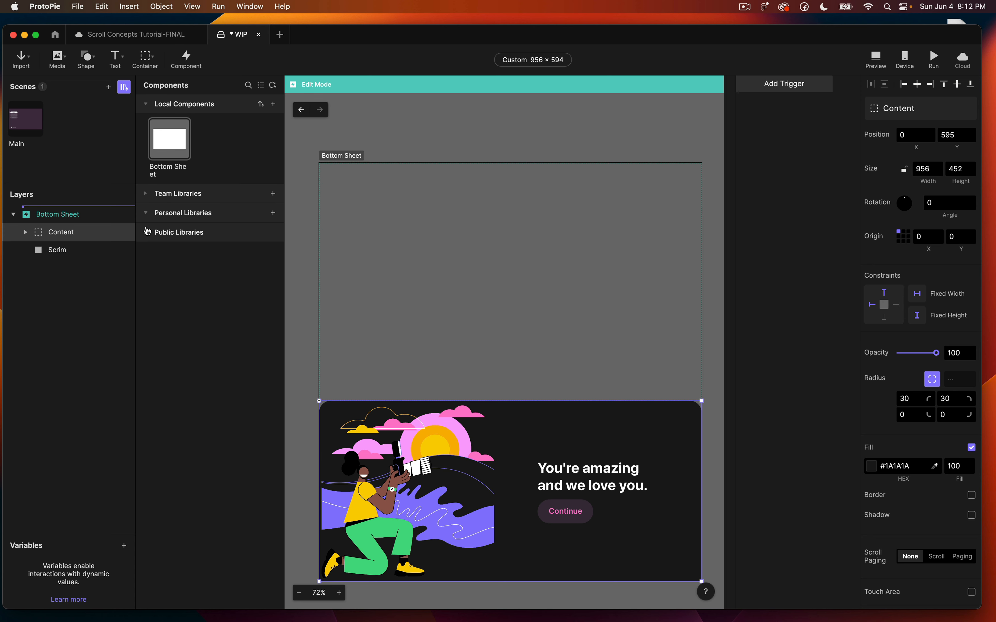
{"action": "left_click", "coordinate": [81, 215]}
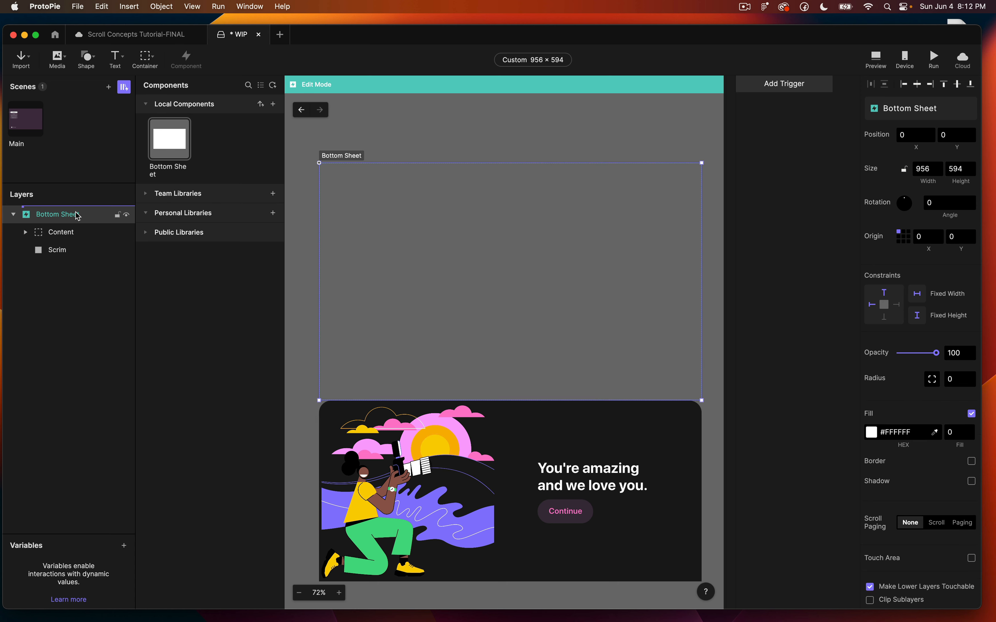
{"action": "left_click", "coordinate": [910, 602]}
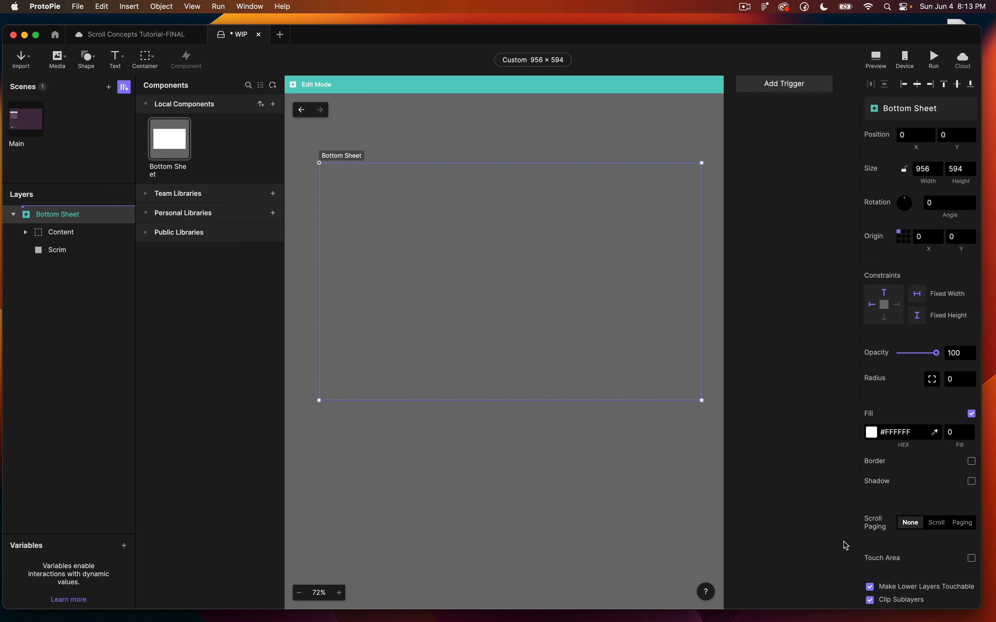
{"action": "left_click", "coordinate": [891, 602]}
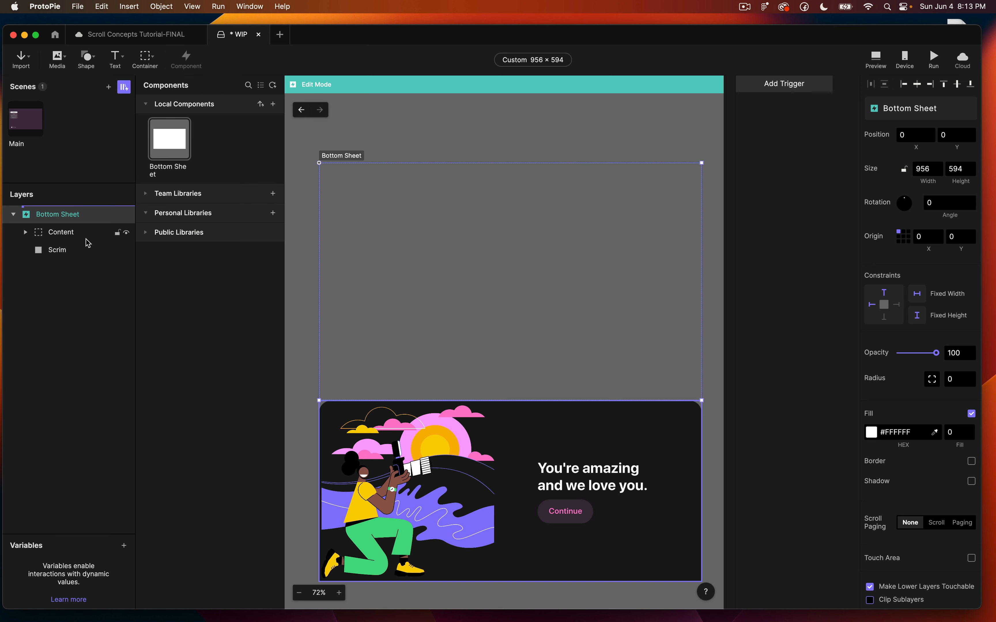
{"action": "left_click", "coordinate": [71, 235]}
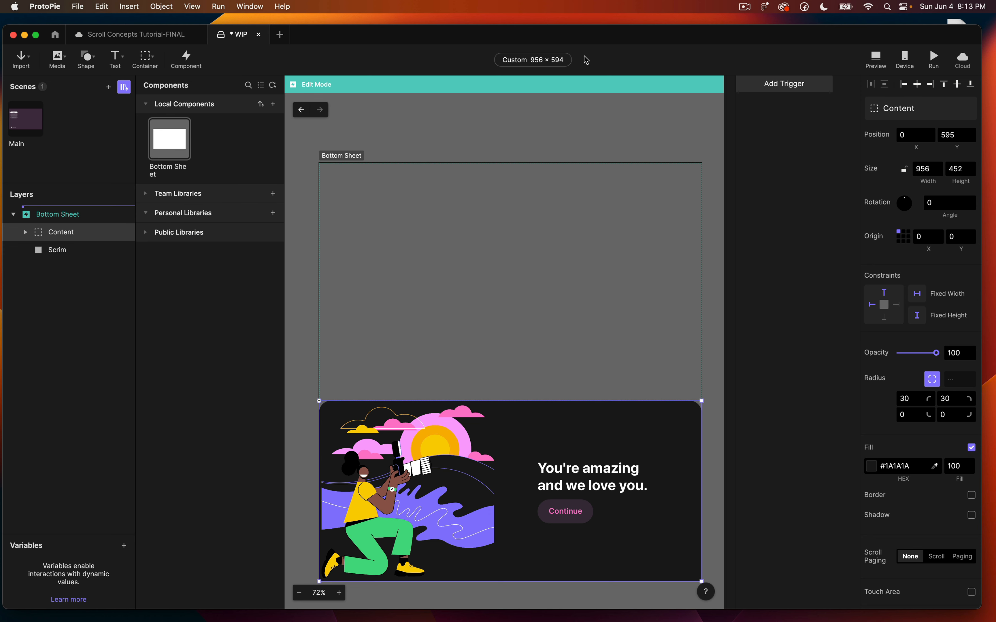
Draw a small rectangle near the upper edge inside the Bottom Sheet frame, and select the Bottom Sheet layer.
{"action": "left_click", "coordinate": [442, 131]}
{"action": "key", "text": "r"}
{"action": "left_click_drag", "start_coordinate": [417, 170], "coordinate": [532, 199]}
{"action": "left_click", "coordinate": [57, 214]}
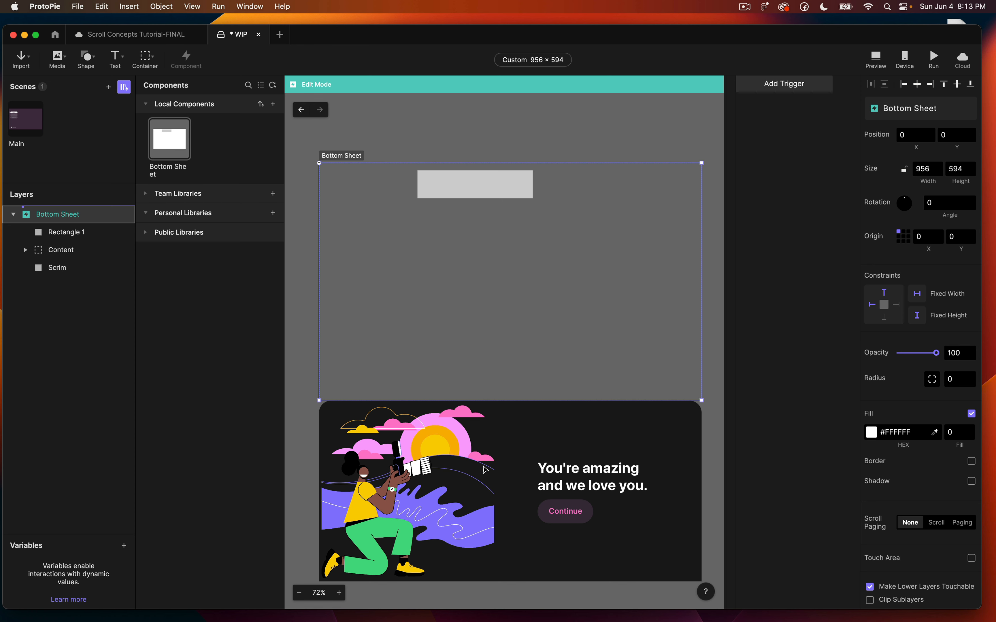
Rename Rectangle 1 as temporary Button and add a Tap trigger to it.
{"action": "double_click", "coordinate": [67, 232]}
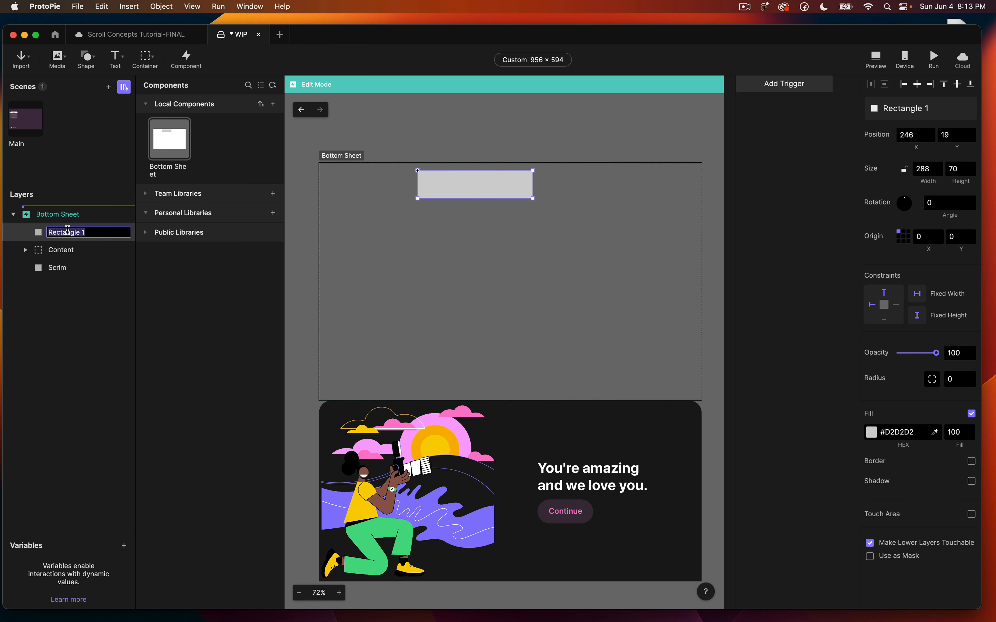
{"action": "type", "text": "temporary Button"}
{"action": "key", "text": "Return"}
{"action": "left_click", "coordinate": [785, 84]}
{"action": "left_click", "coordinate": [717, 116]}
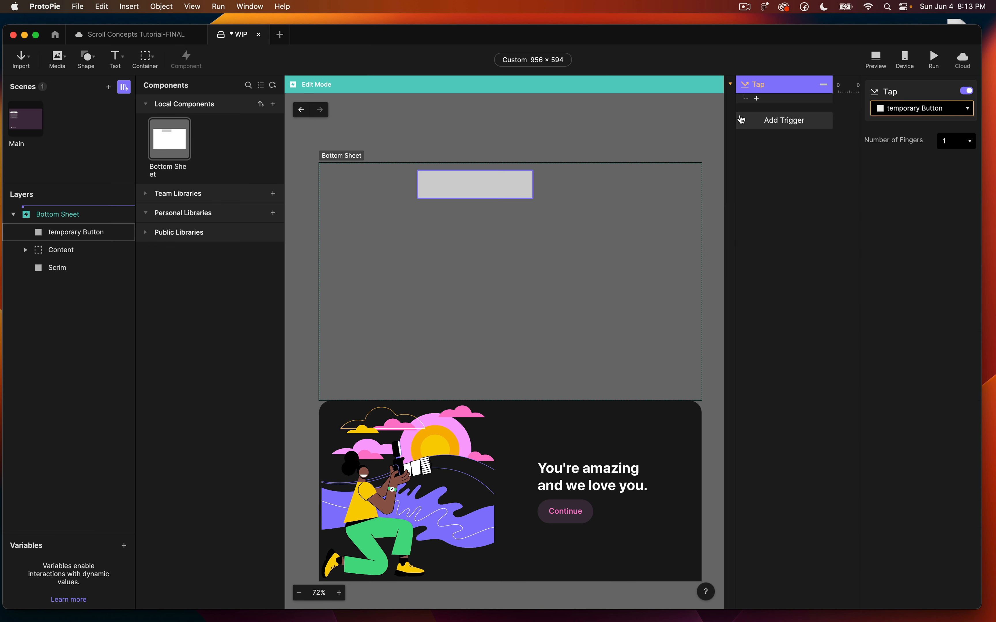
Add a Move response to the Tap trigger, targeting the Content container.
{"action": "left_click", "coordinate": [767, 101]}
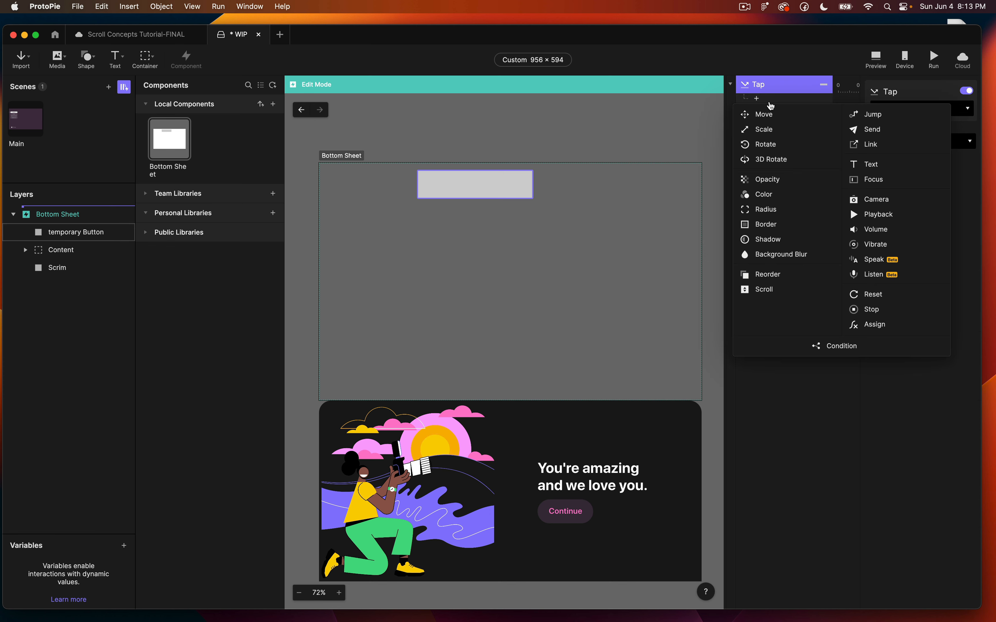
{"action": "left_click", "coordinate": [766, 113]}
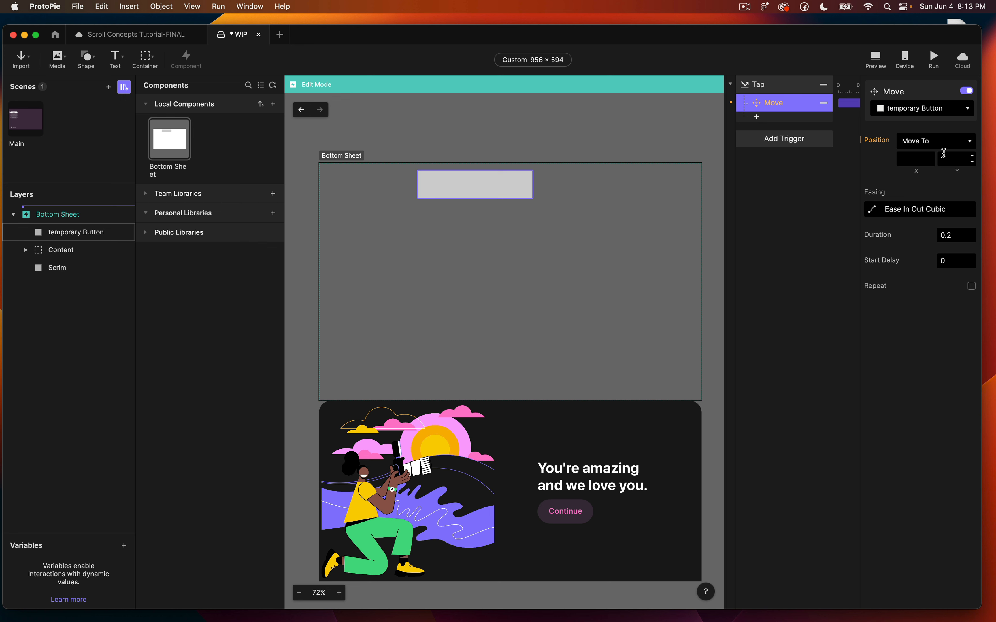
{"action": "left_click", "coordinate": [930, 109]}
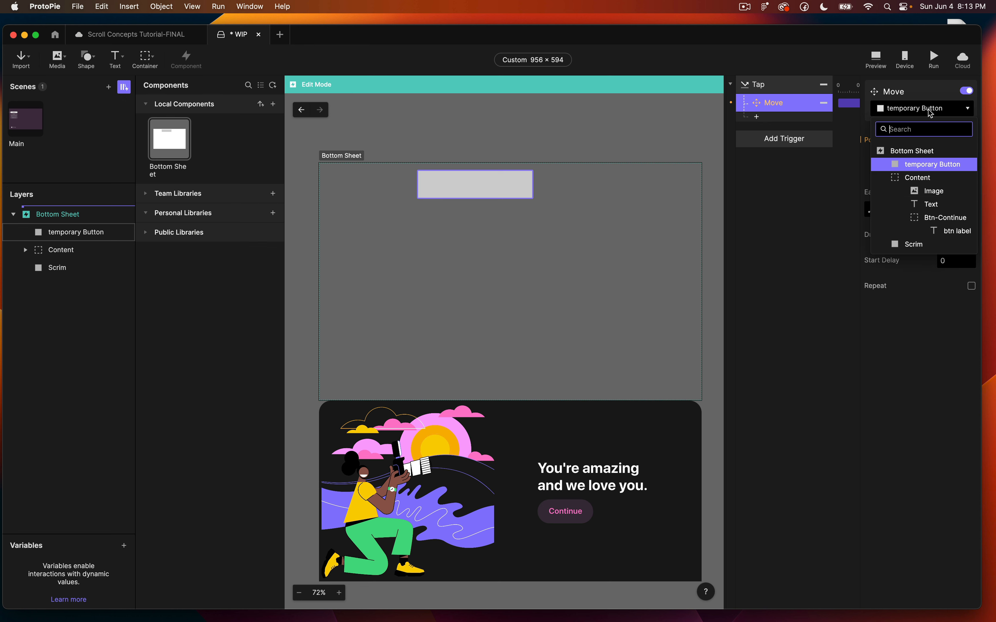
{"action": "left_click", "coordinate": [920, 177]}
Set the Move response to bring Content to Y 142 with a duration of 0.4.
{"action": "left_click", "coordinate": [960, 160]}
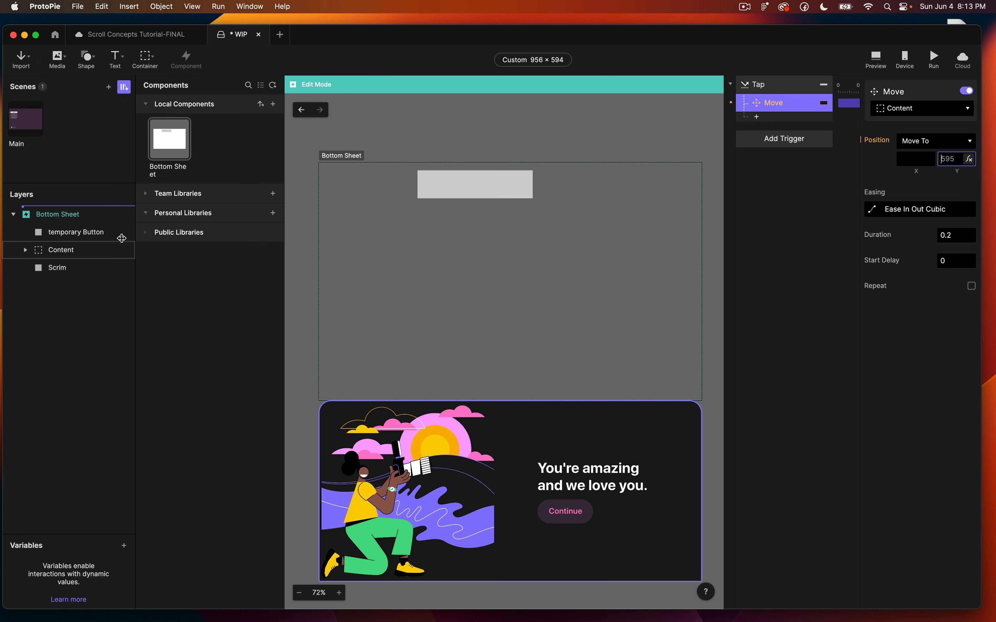
{"action": "left_click", "coordinate": [66, 250]}
{"action": "key", "text": "super+z"}
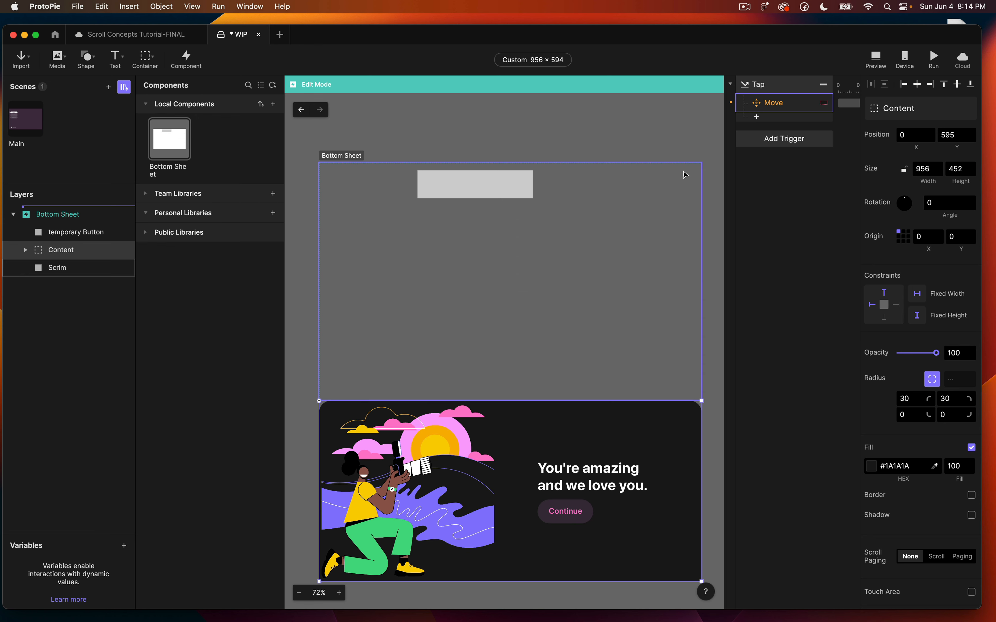
{"action": "left_click", "coordinate": [775, 105]}
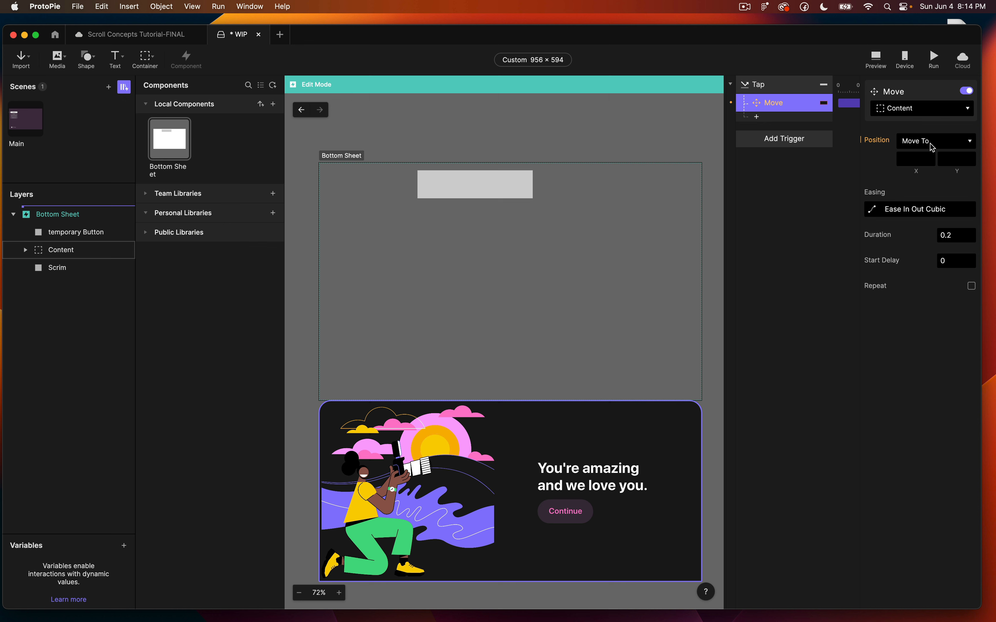
{"action": "left_click", "coordinate": [955, 160]}
{"action": "type", "text": "142"}
{"action": "key", "text": "Return"}
{"action": "key", "text": "BackSpace"}
{"action": "type", "text": "4"}
{"action": "key", "text": "Return"}
Rename the Move response as Move Content.
{"action": "double_click", "coordinate": [774, 103]}
{"action": "type", "text": "Move Current"}
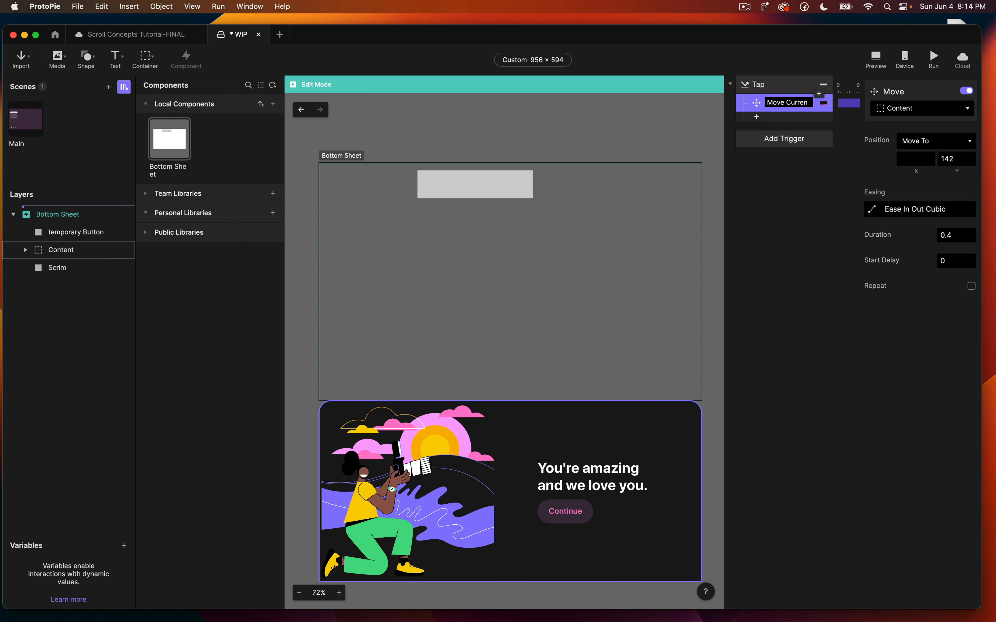
{"action": "key", "text": "BackSpace"}
{"action": "key", "text": "BackSpace"}
{"action": "key", "text": "BackSpace"}
{"action": "key", "text": "BackSpace"}
{"action": "key", "text": "BackSpace"}
{"action": "key", "text": "BackSpace"}
{"action": "type", "text": "ontent"}
{"action": "key", "text": "Return"}
Add an Opacity response to the Tap trigger and name it Opacity Scrim.
{"action": "left_click", "coordinate": [757, 116]}
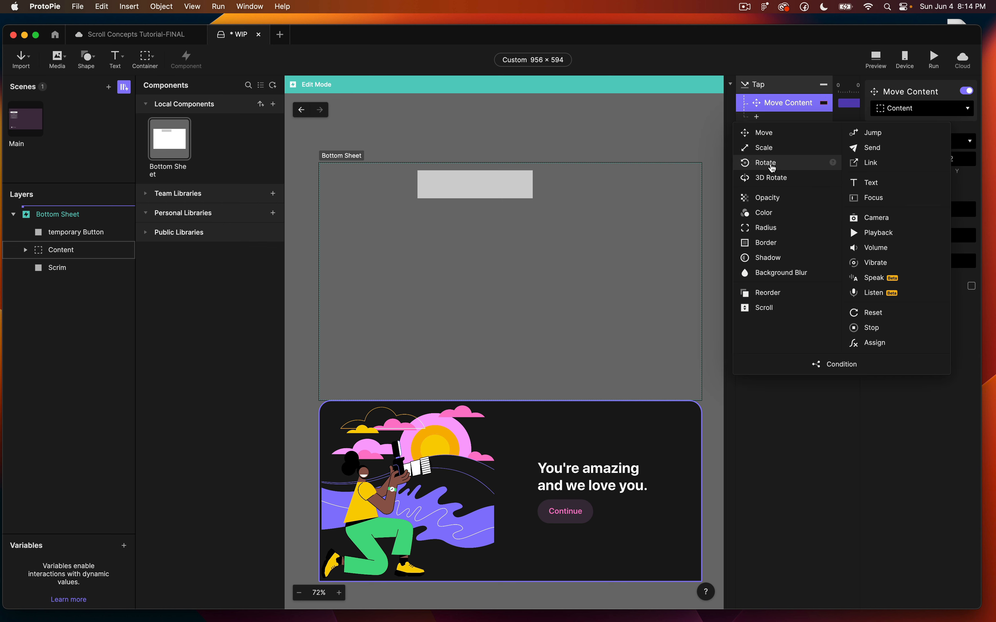
{"action": "left_click", "coordinate": [768, 199]}
{"action": "double_click", "coordinate": [777, 121]}
{"action": "type", "text": "Opacity Scrim"}
{"action": "key", "text": "Return"}
Target Opacity Scrim at the Scrim layer with an opacity of 100 and a duration of 0.4.
{"action": "left_click", "coordinate": [922, 109]}
{"action": "left_click", "coordinate": [905, 198]}
{"action": "left_click_drag", "start_coordinate": [899, 159], "coordinate": [978, 161]}
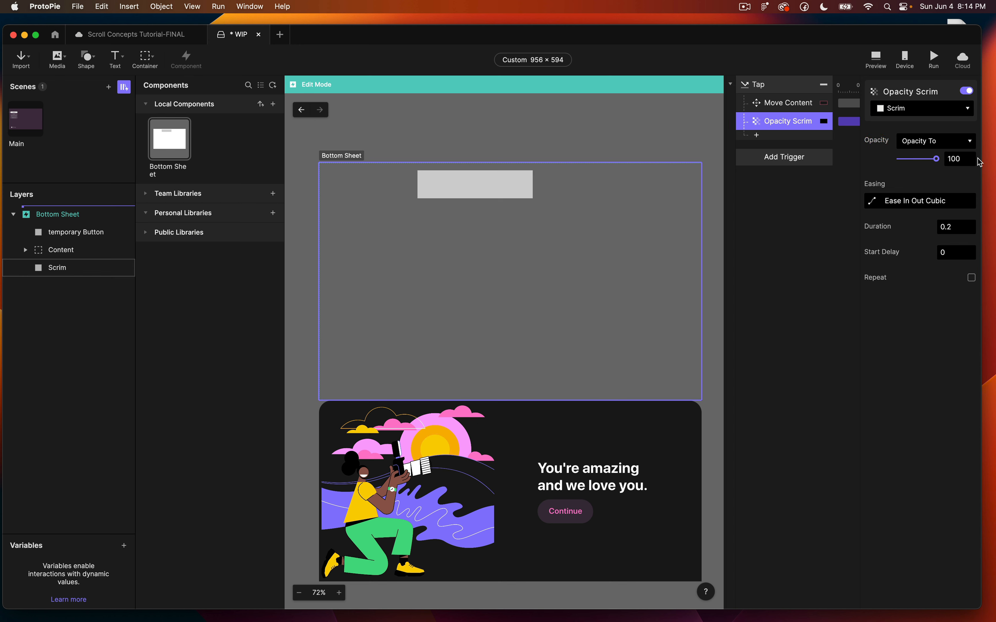
{"action": "left_click", "coordinate": [953, 231]}
{"action": "key", "text": "BackSpace"}
{"action": "type", "text": "4"}
{"action": "key", "text": "Return"}
{"action": "left_click", "coordinate": [518, 118]}
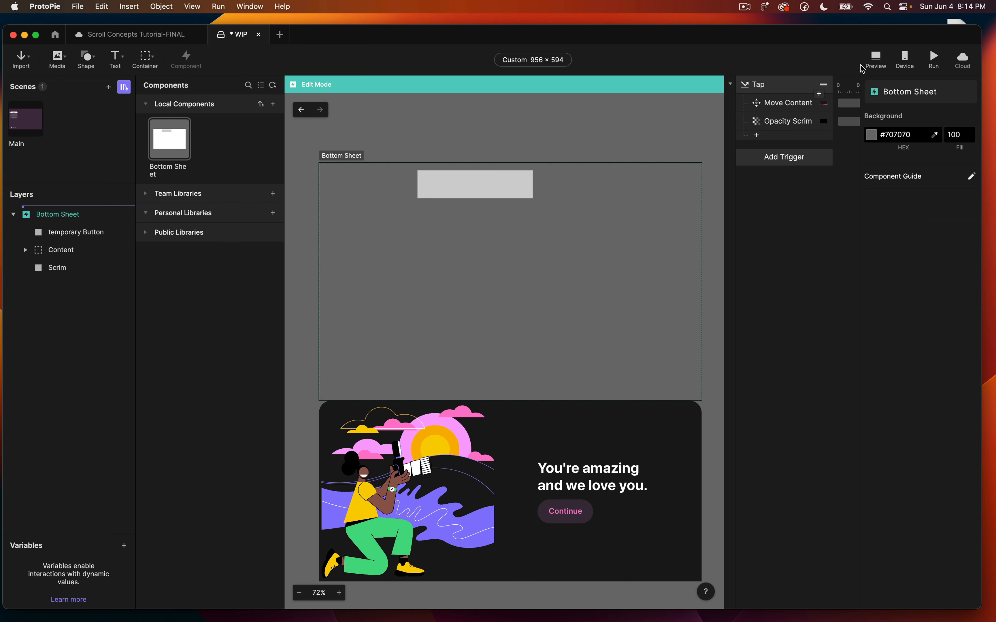
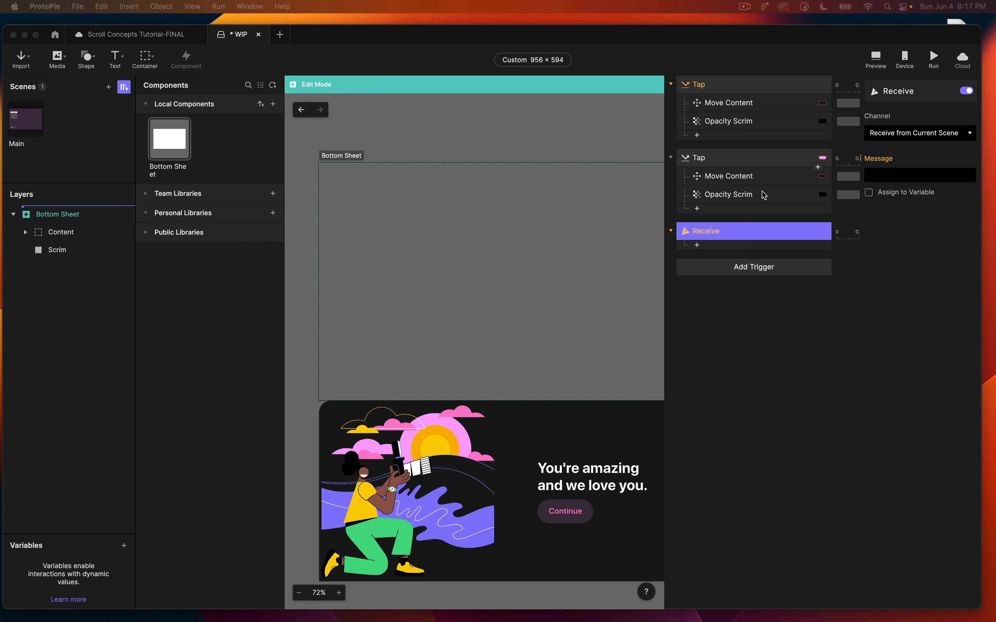
Set the Receive trigger's message to OPEN-MODAL.
{"action": "left_click", "coordinate": [890, 169]}
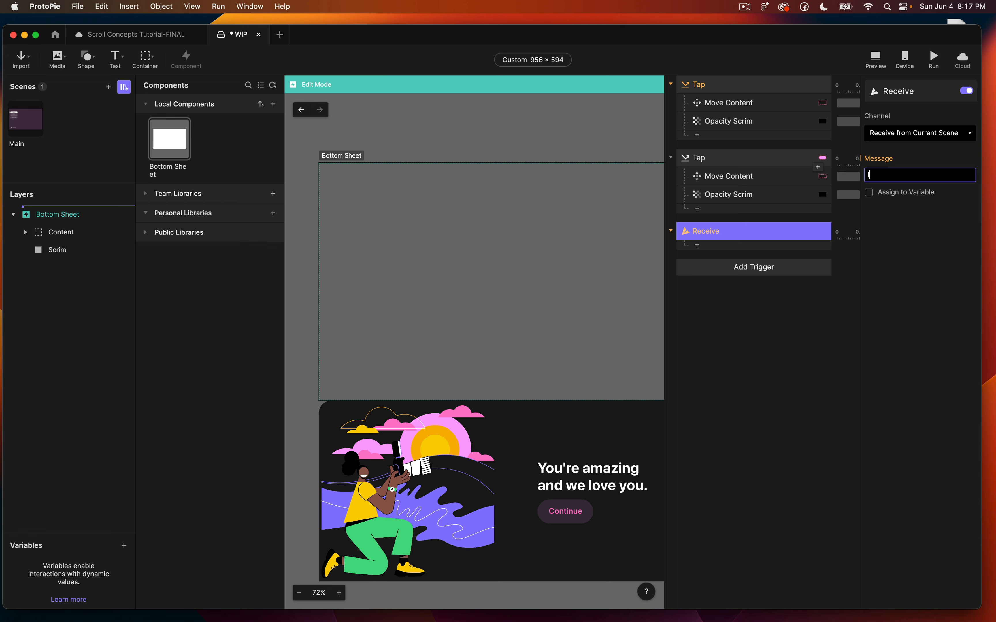
{"action": "type", "text": "I-LOVE-T-SWIFT"}
{"action": "key", "text": "super+a"}
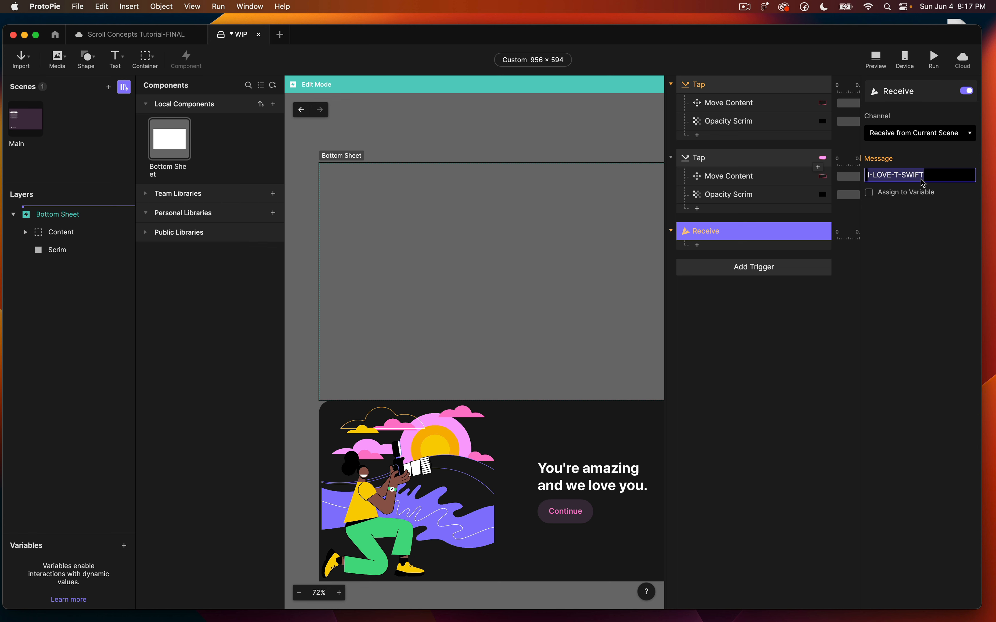
{"action": "type", "text": "OPEN-MODAL"}
{"action": "key", "text": "Return"}
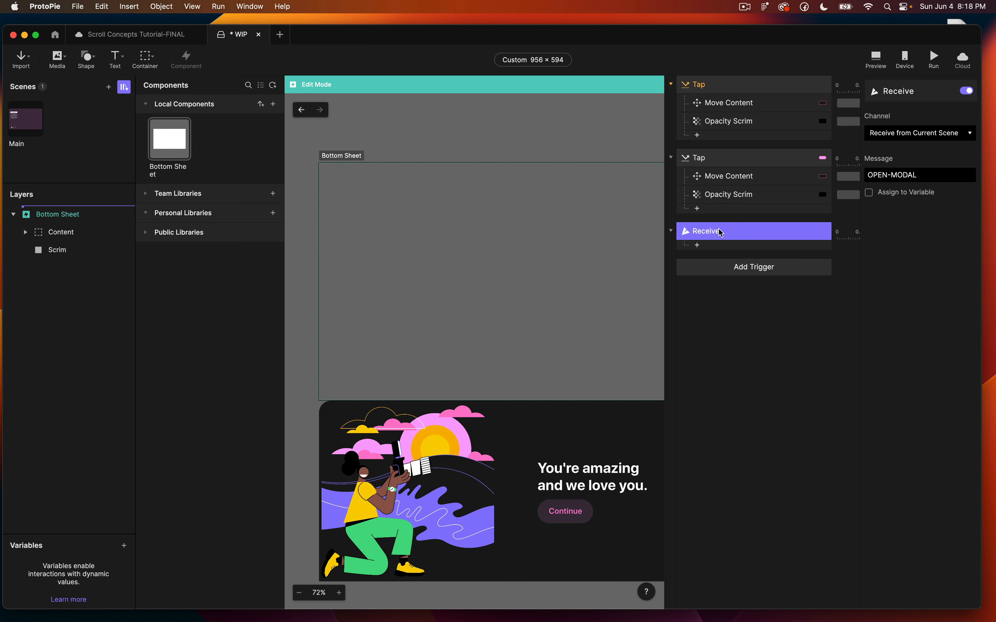
Copy the first Tap trigger's Move Content and Opacity Scrim responses into the Receive trigger.
{"action": "left_click", "coordinate": [725, 103]}
{"action": "left_click", "coordinate": [718, 123], "text": "shift"}
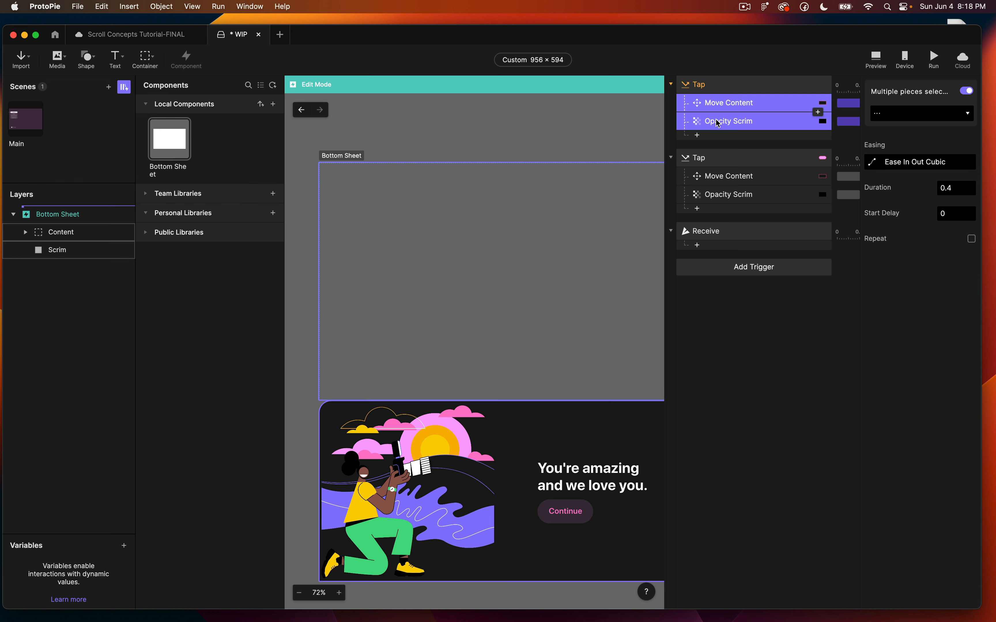
{"action": "key", "text": "super+c"}
{"action": "left_click", "coordinate": [718, 232]}
{"action": "key", "text": "super+v"}
Delete the first Tap trigger and move the Receive trigger above the remaining Tap trigger.
{"action": "left_click", "coordinate": [717, 85]}
{"action": "key", "text": "Delete"}
{"action": "left_click", "coordinate": [717, 158]}
{"action": "left_click_drag", "start_coordinate": [715, 85], "coordinate": [729, 216]}
{"action": "left_click", "coordinate": [671, 83]}
{"action": "left_click", "coordinate": [671, 117]}
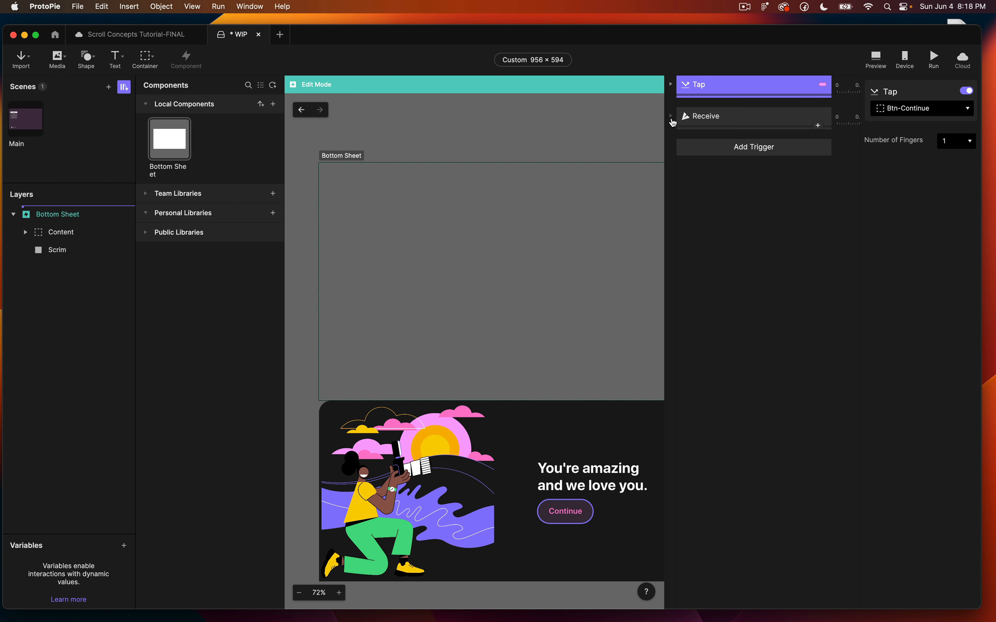
{"action": "left_click_drag", "start_coordinate": [713, 117], "coordinate": [713, 81]}
{"action": "left_click", "coordinate": [670, 116]}
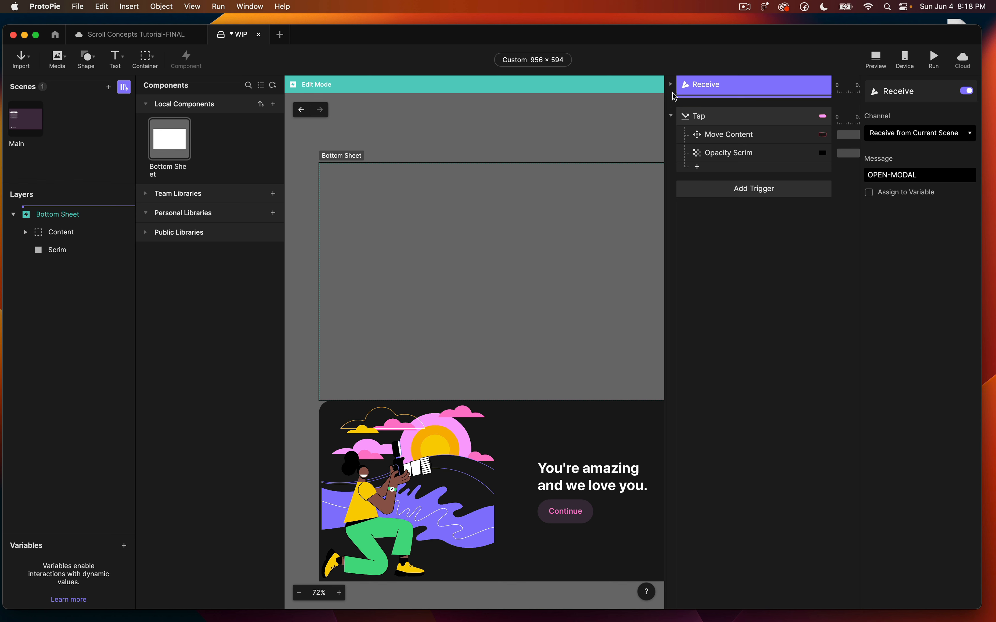
{"action": "left_click", "coordinate": [671, 85]}
Rename the Receive trigger as Receive to Open Modal.
{"action": "double_click", "coordinate": [713, 87]}
{"action": "key", "text": "Right"}
{"action": "type", "text": "to Open"}
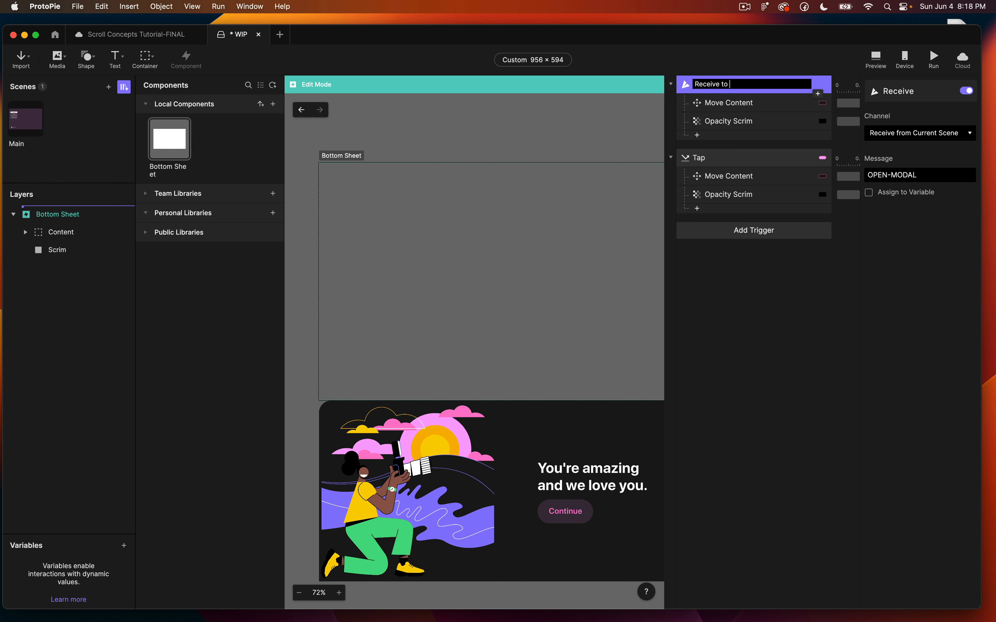
{"action": "key", "text": "Return"}
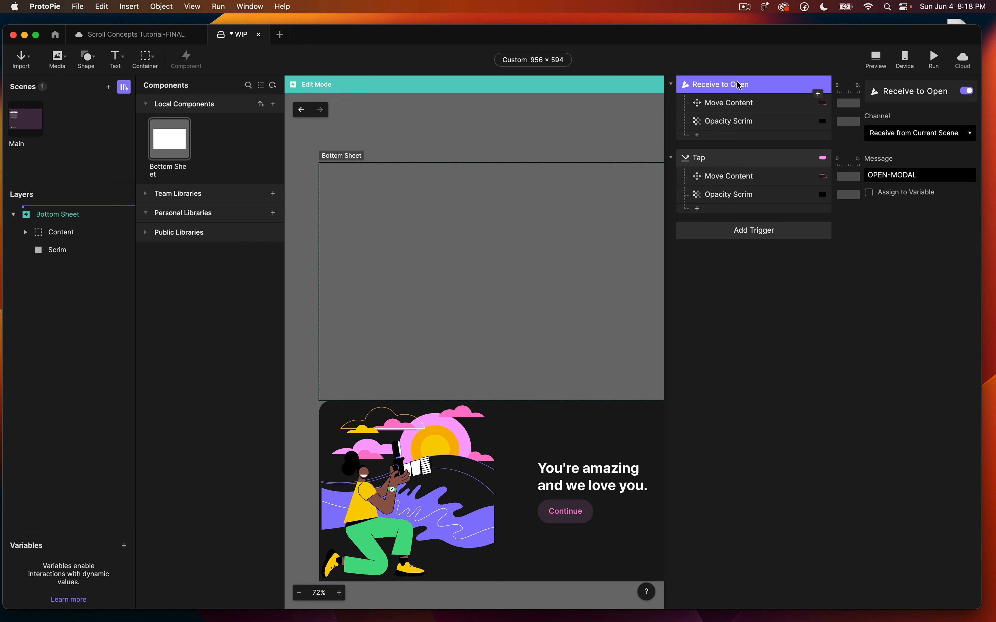
{"action": "double_click", "coordinate": [738, 85]}
{"action": "key", "text": "Right"}
{"action": "type", "text": "Modal"}
{"action": "key", "text": "Return"}
Rename the Continue button's Tap trigger as Tap to Close.
{"action": "left_click", "coordinate": [706, 162]}
{"action": "double_click", "coordinate": [703, 162]}
{"action": "key", "text": "Right"}
{"action": "type", "text": "to Close"}
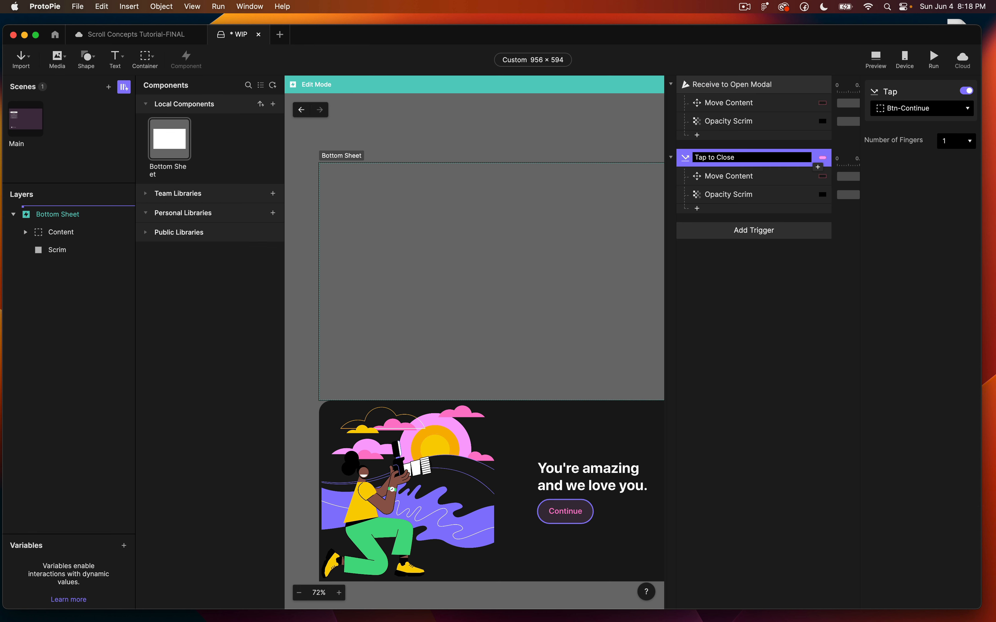
{"action": "key", "text": "Return"}
Return to the Main scene and add a Range trigger on the Scroll Container's scroll.
{"action": "left_click", "coordinate": [301, 110]}
{"action": "left_click", "coordinate": [754, 247]}
{"action": "left_click", "coordinate": [743, 244]}
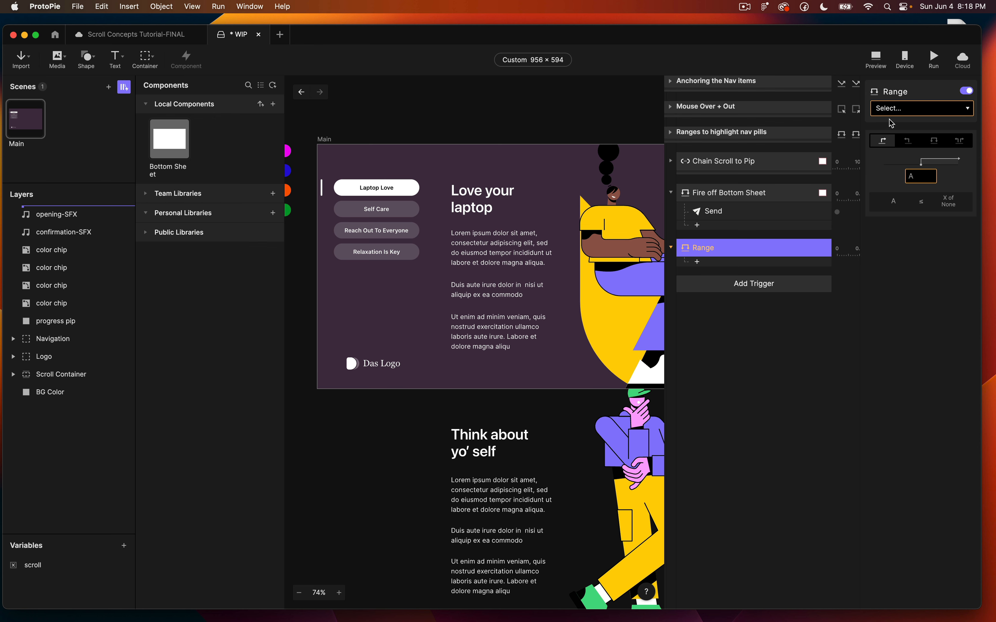
{"action": "left_click", "coordinate": [898, 109]}
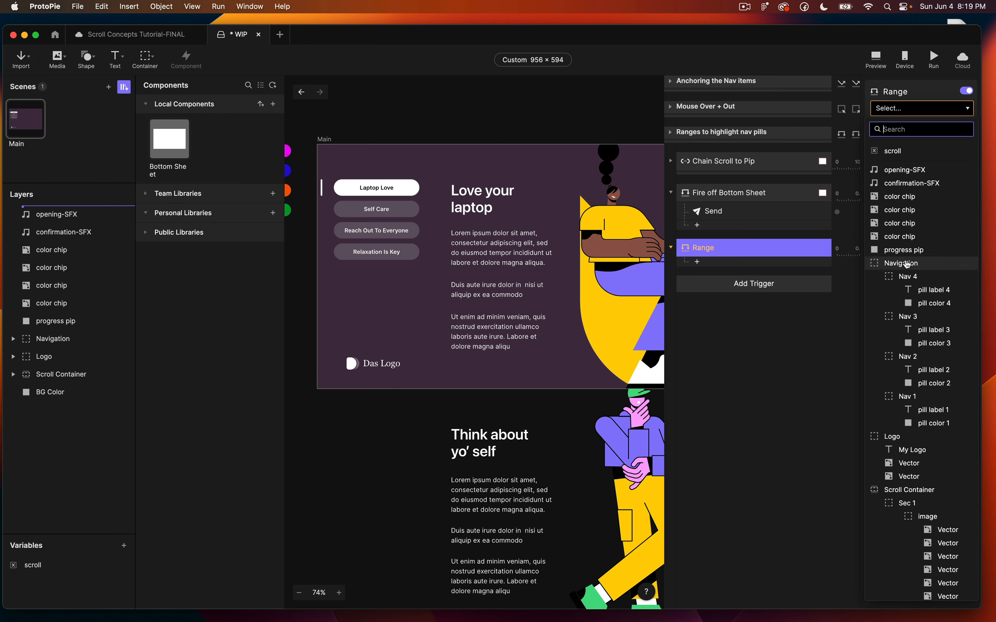
{"action": "type", "text": "scr"}
{"action": "left_click", "coordinate": [909, 170]}
Set the Range trigger's lower limit to 1910 and add a Send response to it.
{"action": "left_click", "coordinate": [917, 195]}
{"action": "type", "text": "1910"}
{"action": "key", "text": "Return"}
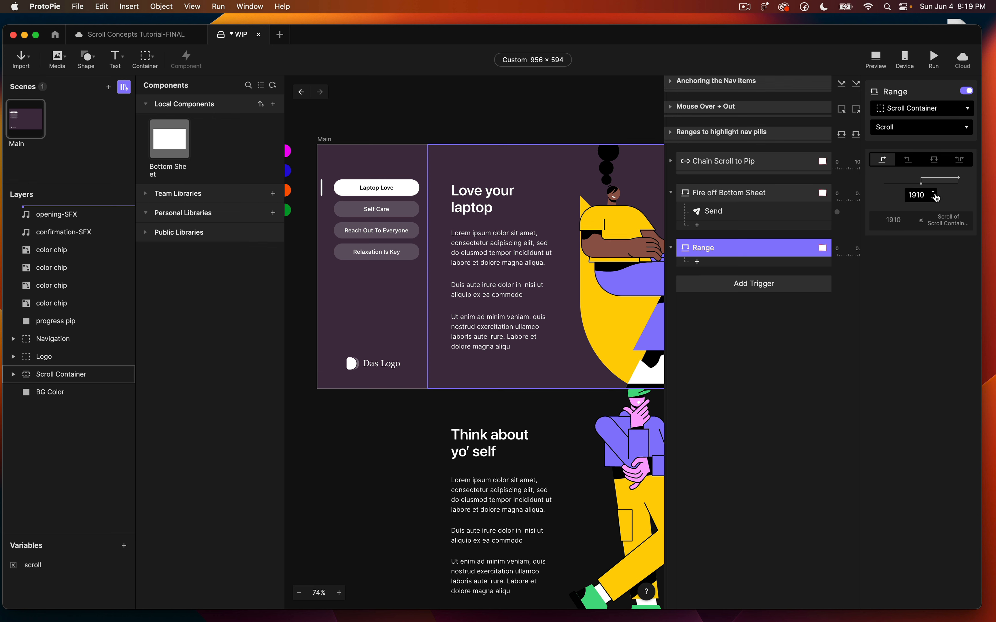
{"action": "left_click", "coordinate": [705, 261]}
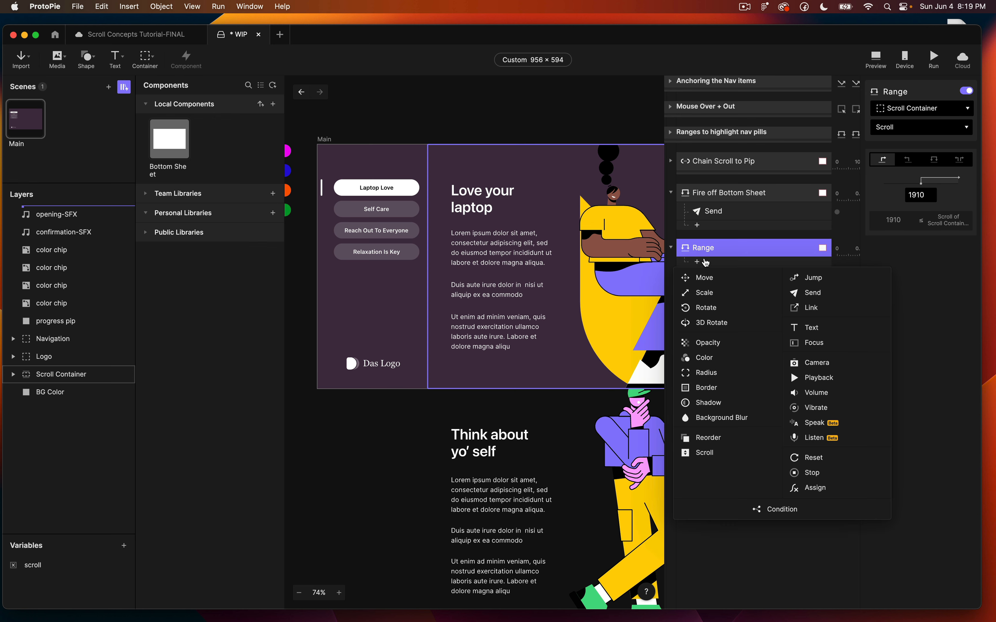
{"action": "left_click", "coordinate": [819, 294]}
Place a Bottom Sheet component instance in the Main scene directly above the progress pip layer, and name it Bottom Sheet.
{"action": "left_click_drag", "start_coordinate": [169, 139], "coordinate": [503, 241]}
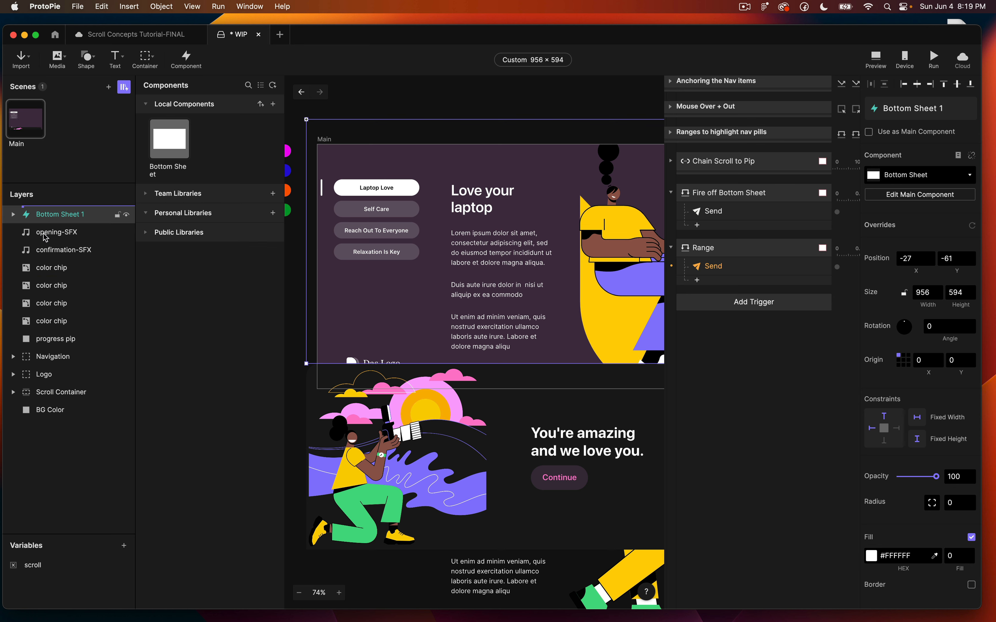
{"action": "left_click_drag", "start_coordinate": [45, 238], "coordinate": [45, 328]}
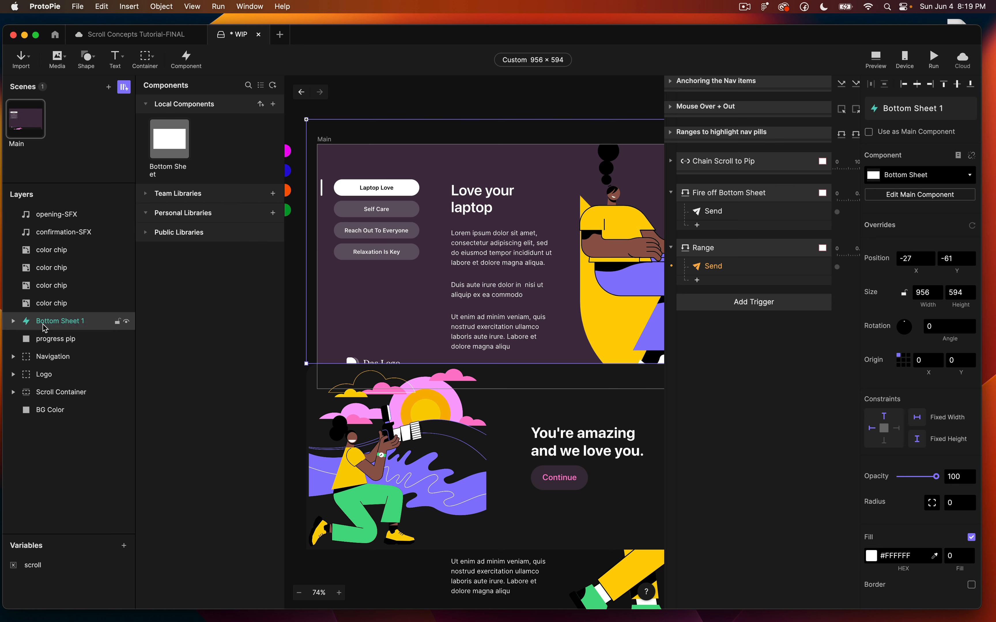
{"action": "double_click", "coordinate": [44, 323]}
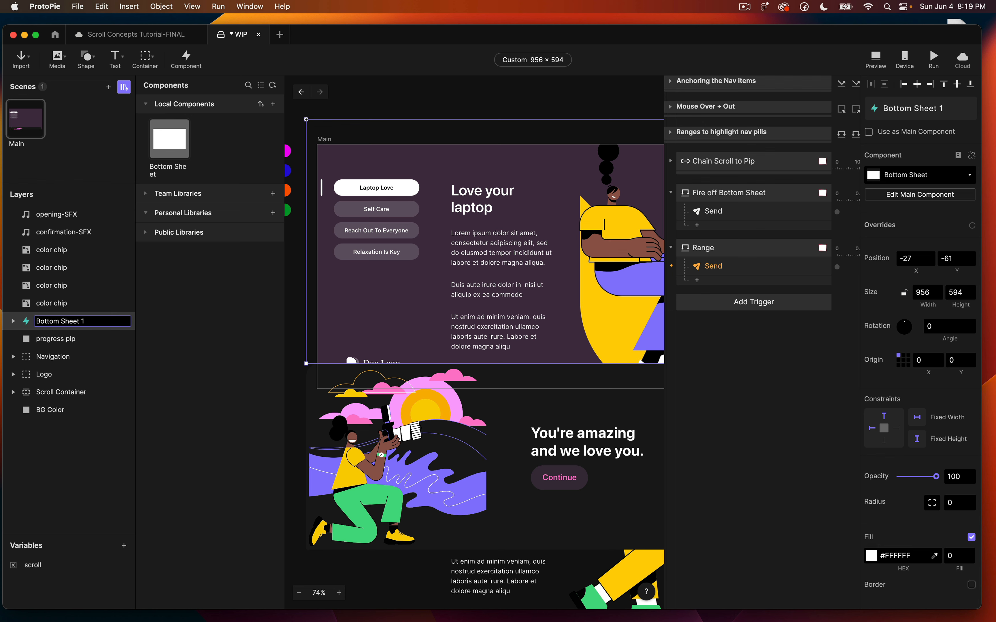
{"action": "key", "text": "BackSpace"}
{"action": "key", "text": "BackSpace"}
{"action": "key", "text": "Return"}
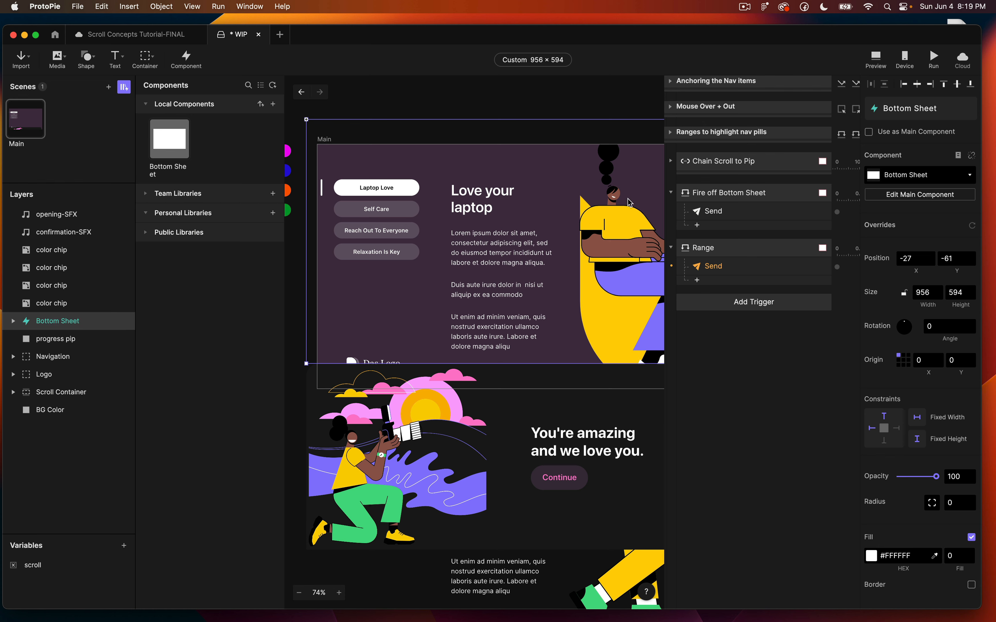
Set the Bottom Sheet instance's position to X 0, Y 0.
{"action": "left_click", "coordinate": [916, 259]}
{"action": "type", "text": "0"}
{"action": "key", "text": "Return"}
Check the component's Receive trigger message, and set the new Range trigger's Send message to OPEN-MODAL.
{"action": "left_click", "coordinate": [715, 268]}
{"action": "double_click", "coordinate": [170, 140]}
{"action": "left_click", "coordinate": [741, 85]}
{"action": "left_click", "coordinate": [23, 117]}
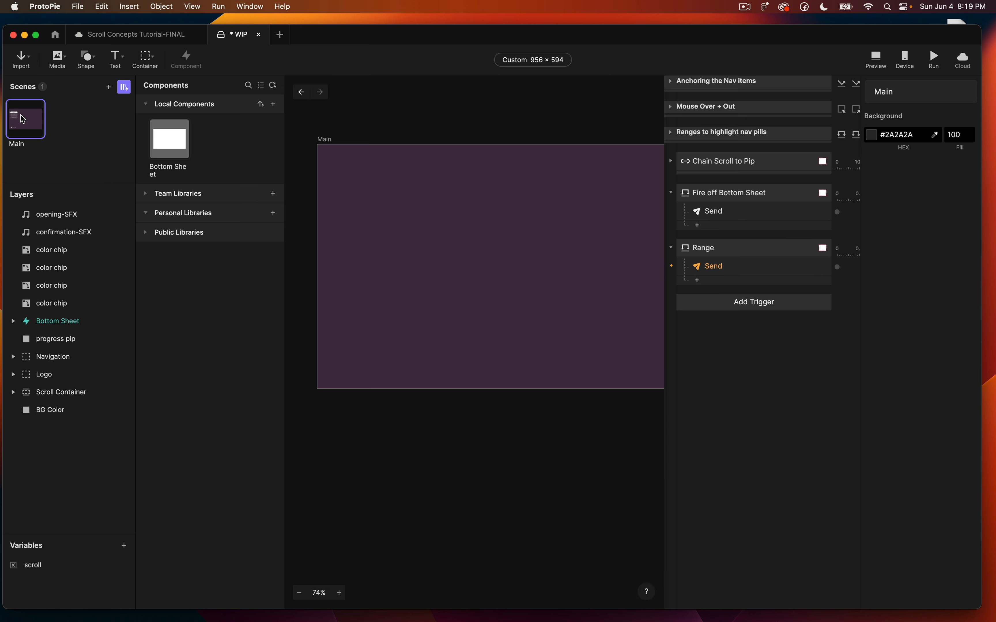
{"action": "left_click", "coordinate": [705, 265]}
{"action": "left_click", "coordinate": [881, 175]}
{"action": "type", "text": "op"}
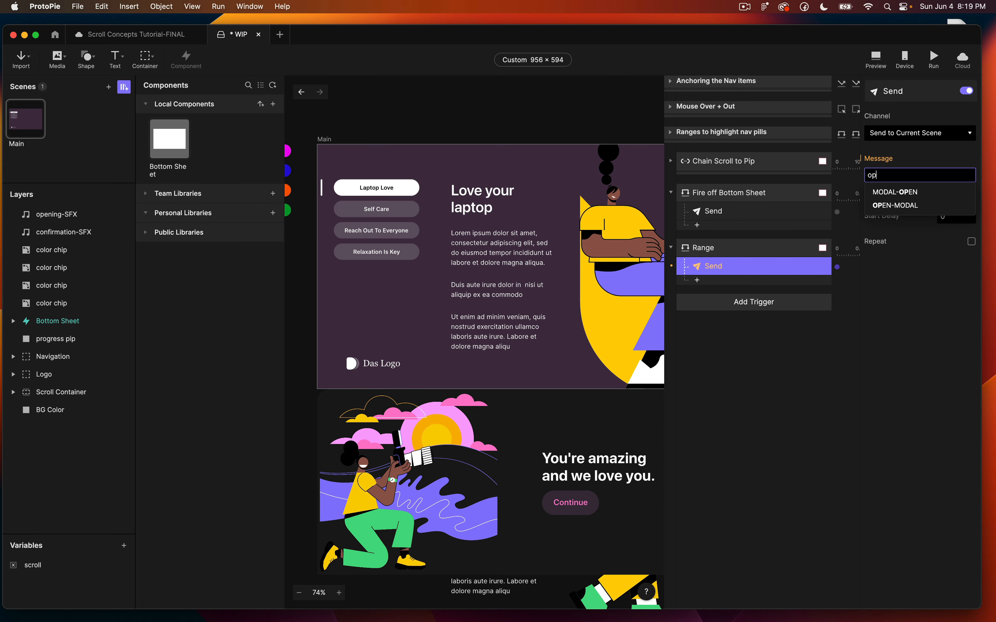
{"action": "key", "text": "BackSpace"}
{"action": "key", "text": "BackSpace"}
{"action": "left_click", "coordinate": [895, 205]}
Rename the Send response as Send to component and open the prototype preview.
{"action": "double_click", "coordinate": [714, 266]}
{"action": "type", "text": "Send t"}
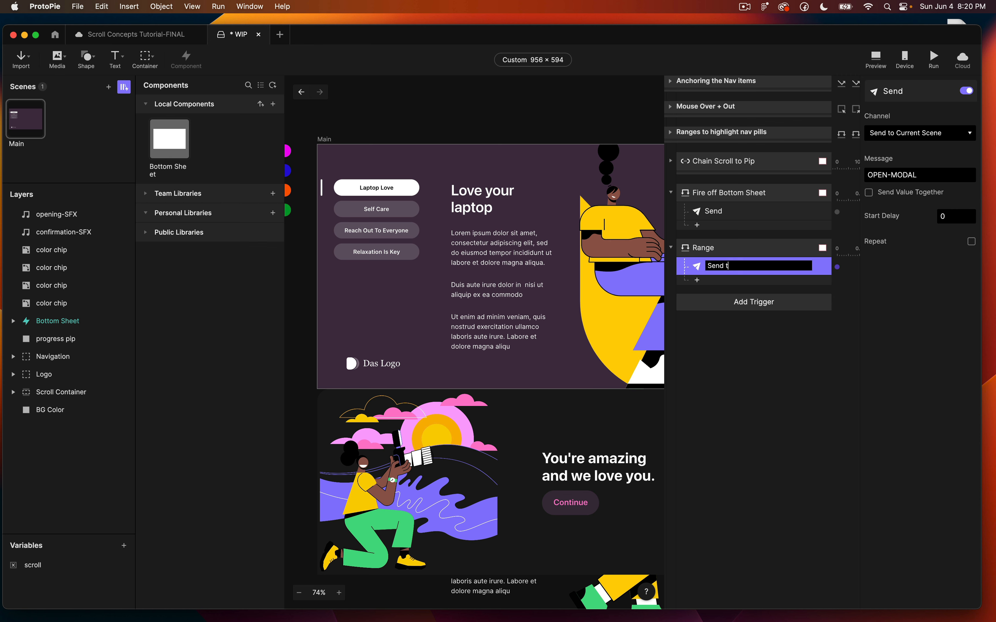
{"action": "type", "text": "o component"}
{"action": "key", "text": "Return"}
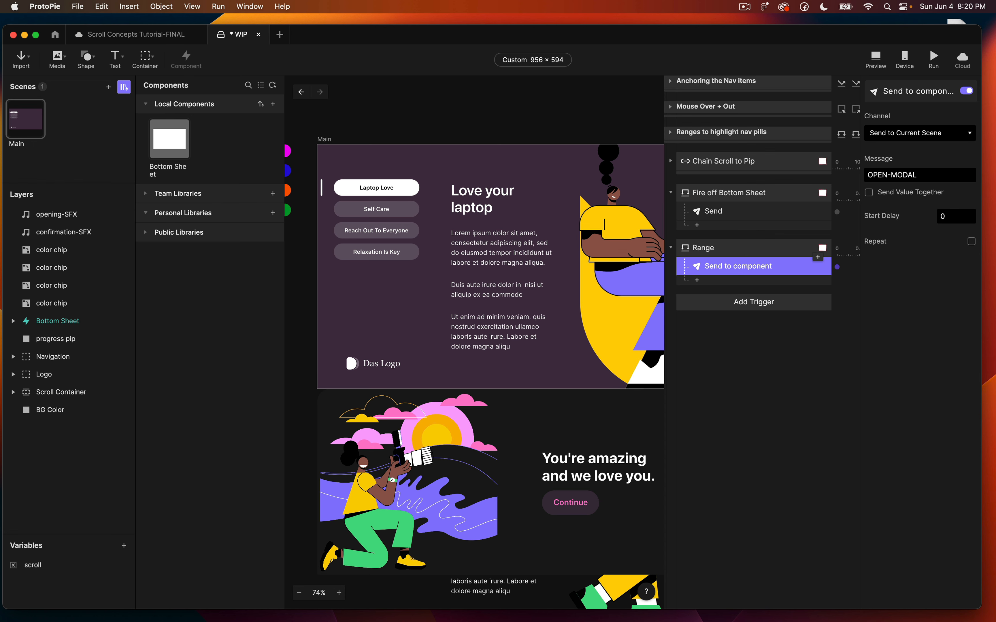
{"action": "left_click", "coordinate": [877, 60]}
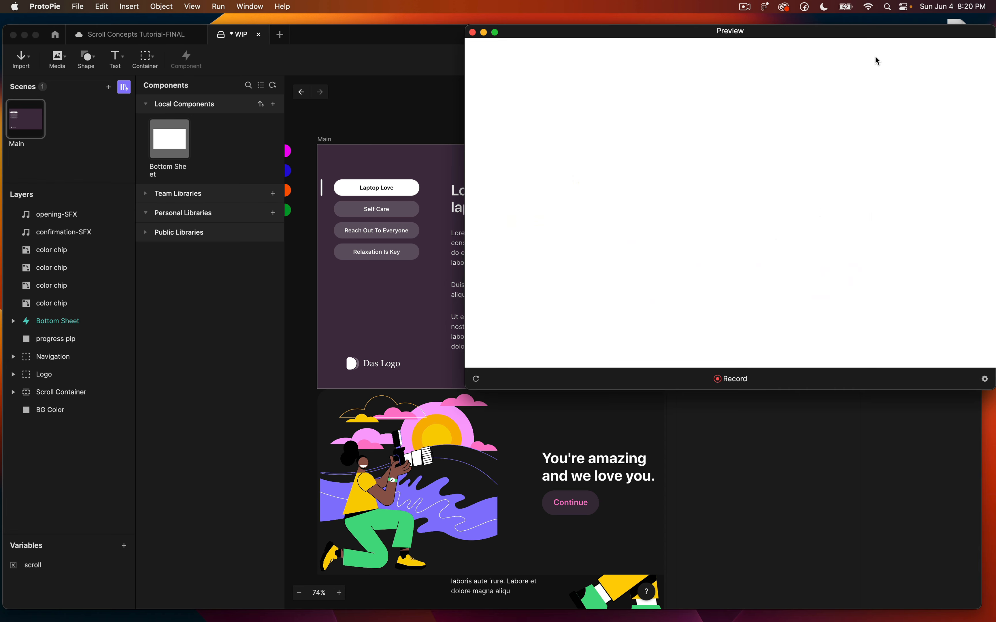
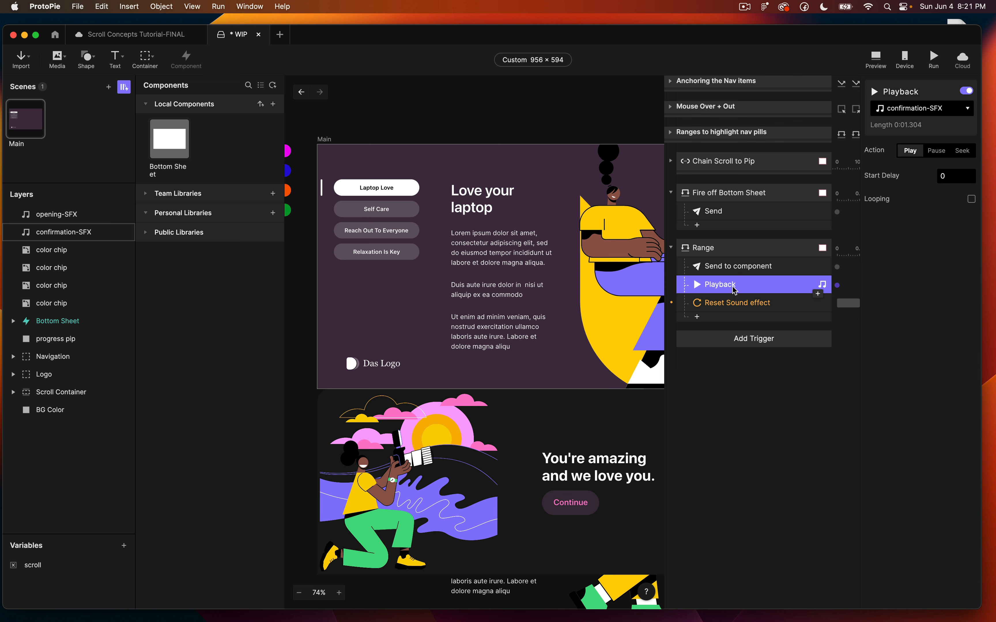
Rename the Playback response under the new Range trigger as Playback Sound Effect.
{"action": "double_click", "coordinate": [720, 284]}
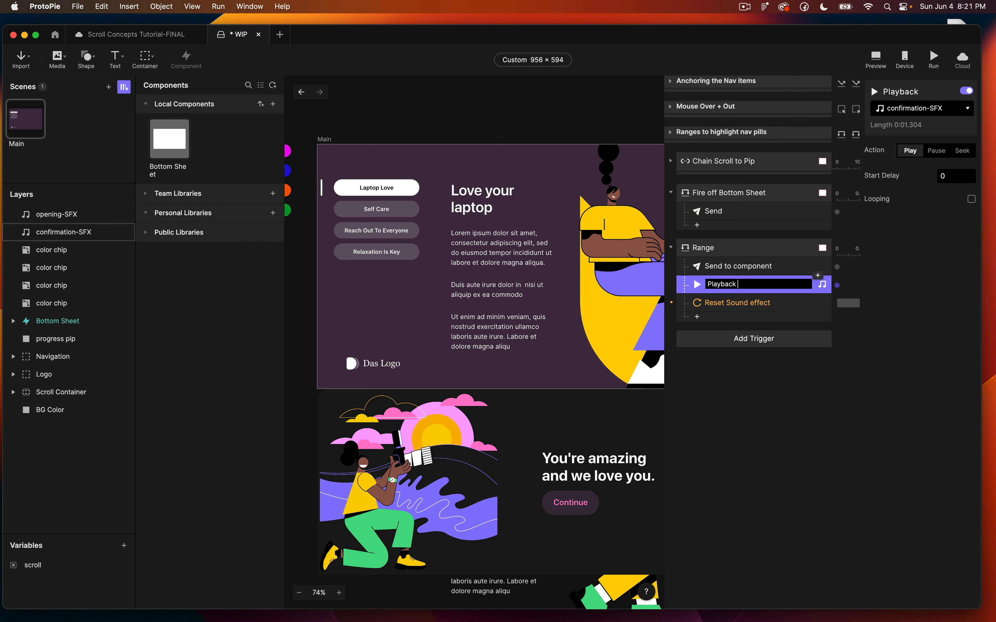
{"action": "type", "text": "Sound Effect"}
{"action": "key", "text": "Return"}
Target the Reset response at the confirmation-SFX layer and name it Reset Sound Effect.
{"action": "left_click", "coordinate": [737, 303]}
{"action": "left_click", "coordinate": [922, 108]}
{"action": "left_click", "coordinate": [914, 142]}
{"action": "double_click", "coordinate": [737, 303]}
{"action": "key", "text": "BackSpace"}
{"action": "key", "text": "BackSpace"}
{"action": "key", "text": "BackSpace"}
{"action": "key", "text": "BackSpace"}
{"action": "key", "text": "BackSpace"}
{"action": "key", "text": "BackSpace"}
{"action": "type", "text": "Effect"}
{"action": "key", "text": "Return"}
Set the Reset Sound Effect response's duration to 0 and its start delay to 0.4.
{"action": "left_click", "coordinate": [758, 285]}
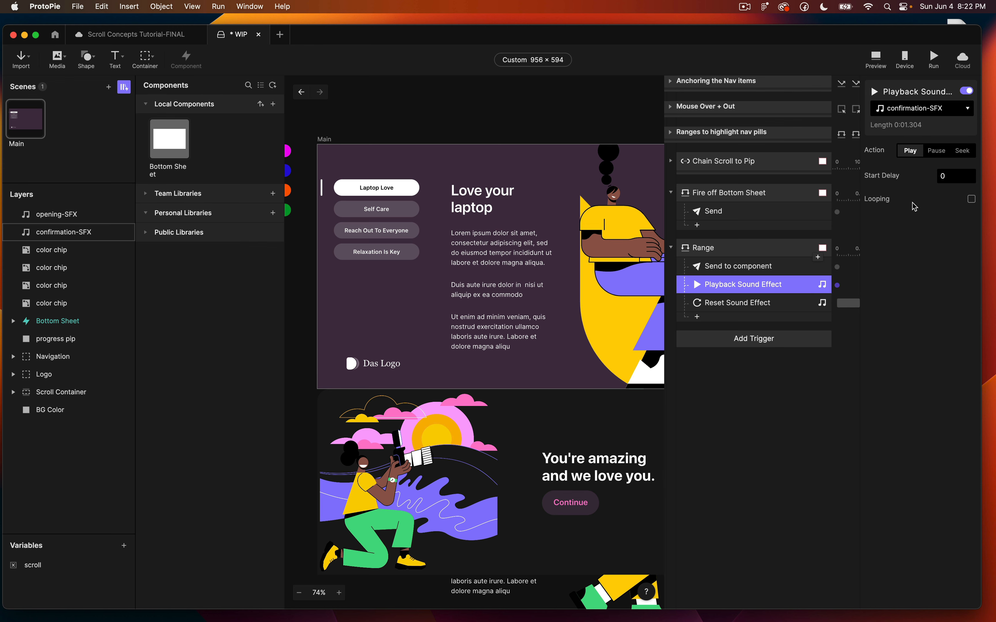
{"action": "left_click", "coordinate": [741, 303]}
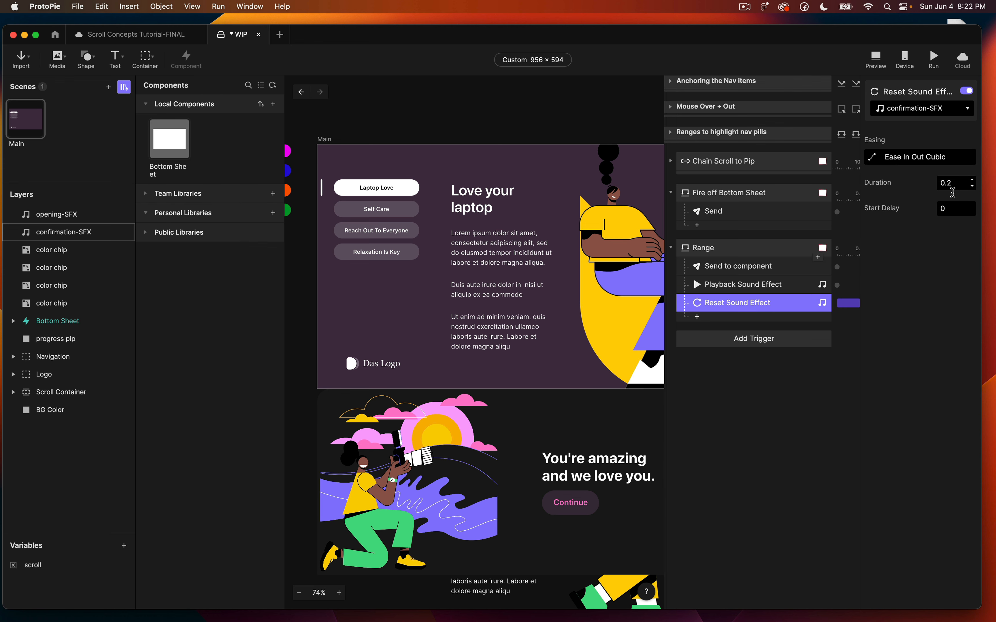
{"action": "left_click", "coordinate": [951, 210]}
Preview the prototype, scroll until the bottom sheet opens, and test its Continue button.
{"action": "left_click", "coordinate": [876, 60]}
{"action": "left_click", "coordinate": [587, 183]}
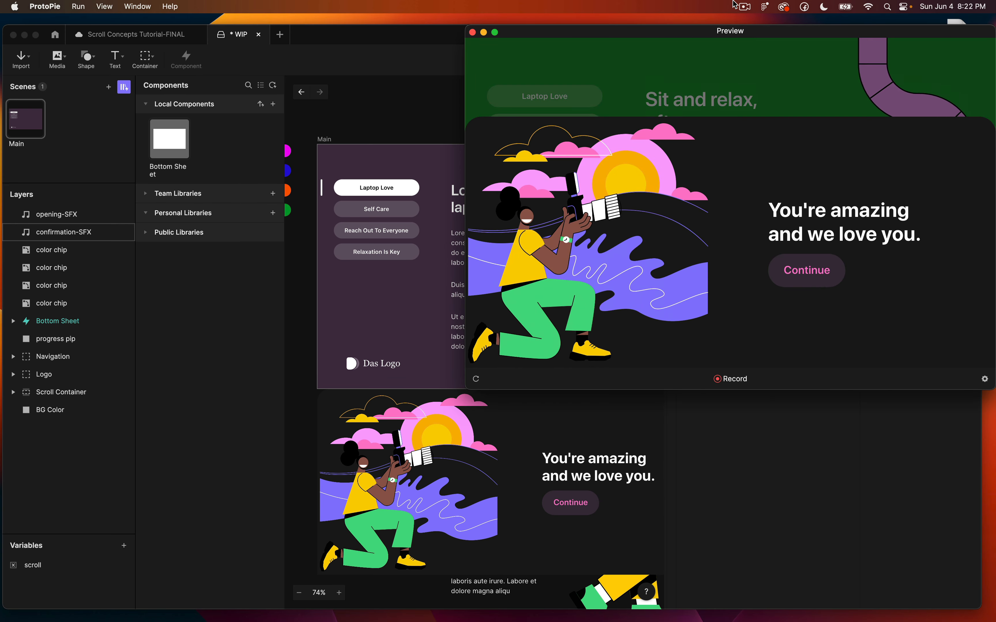
{"action": "left_click_drag", "start_coordinate": [731, 37], "coordinate": [676, 69]}
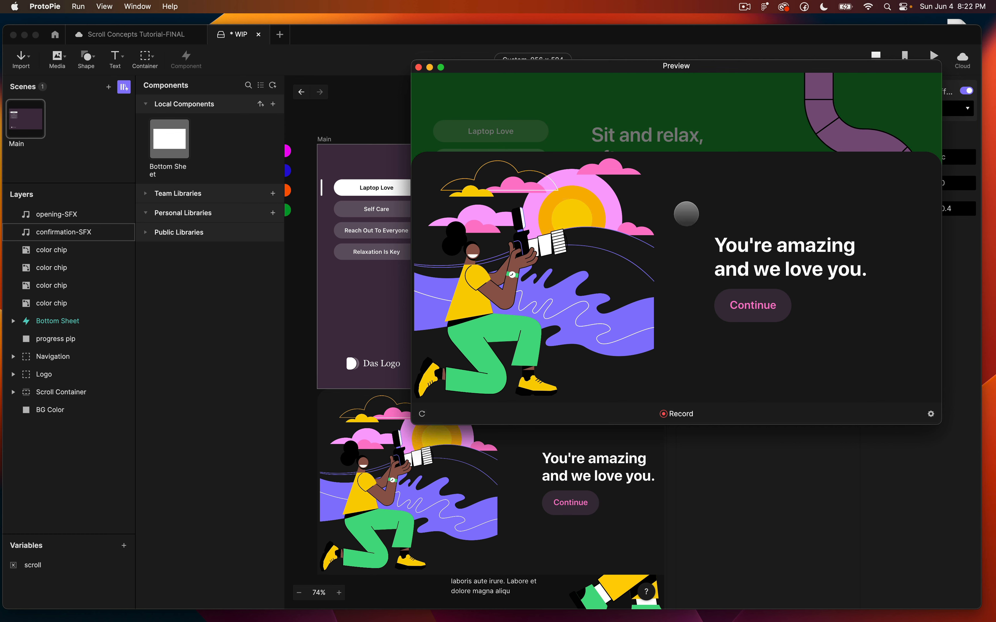
{"action": "left_click", "coordinate": [744, 297]}
{"action": "scroll", "coordinate": [695, 260], "scroll_direction": "down", "scroll_amount": 2}
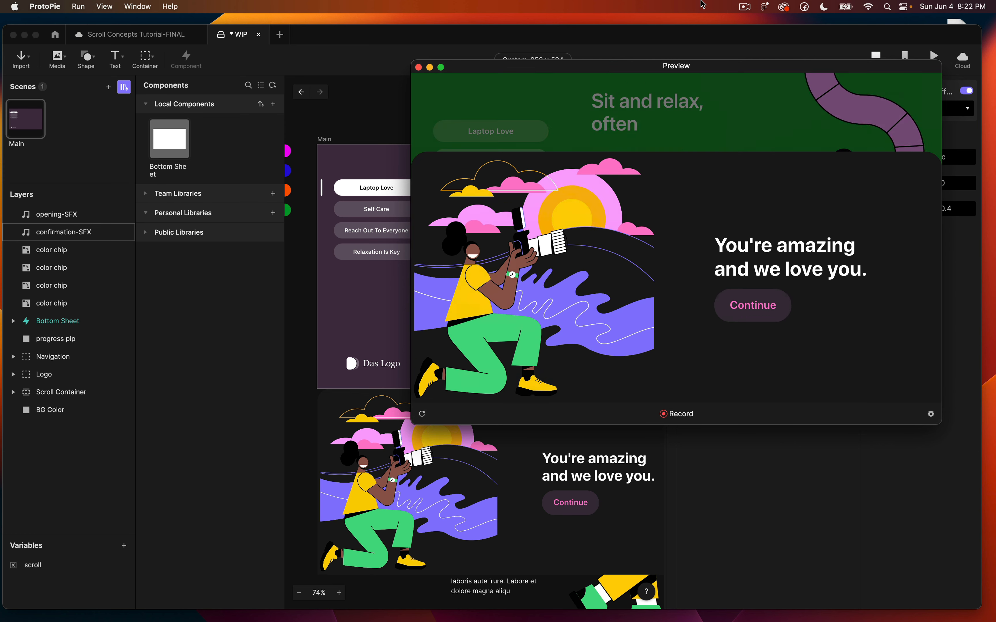
{"action": "left_click", "coordinate": [760, 303]}
{"action": "left_click", "coordinate": [740, 460]}
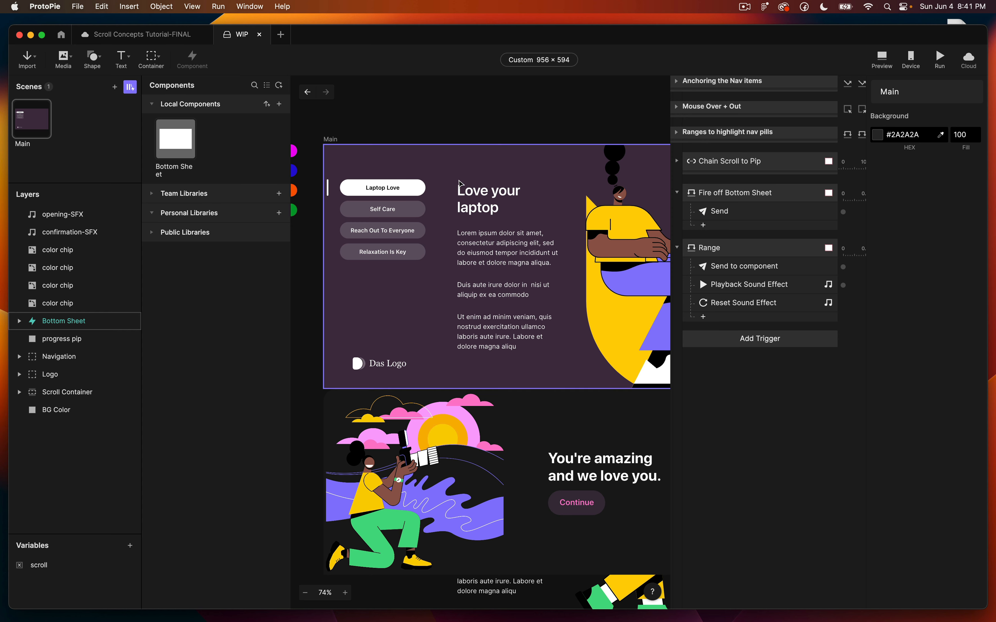
Preview jumps between the Relaxation Is Key, Reach Out To Everyone and Laptop Love items to check the background colors, and close the preview.
{"action": "left_click", "coordinate": [882, 58]}
{"action": "left_click_drag", "start_coordinate": [786, 32], "coordinate": [581, 101]}
{"action": "left_click", "coordinate": [336, 251]}
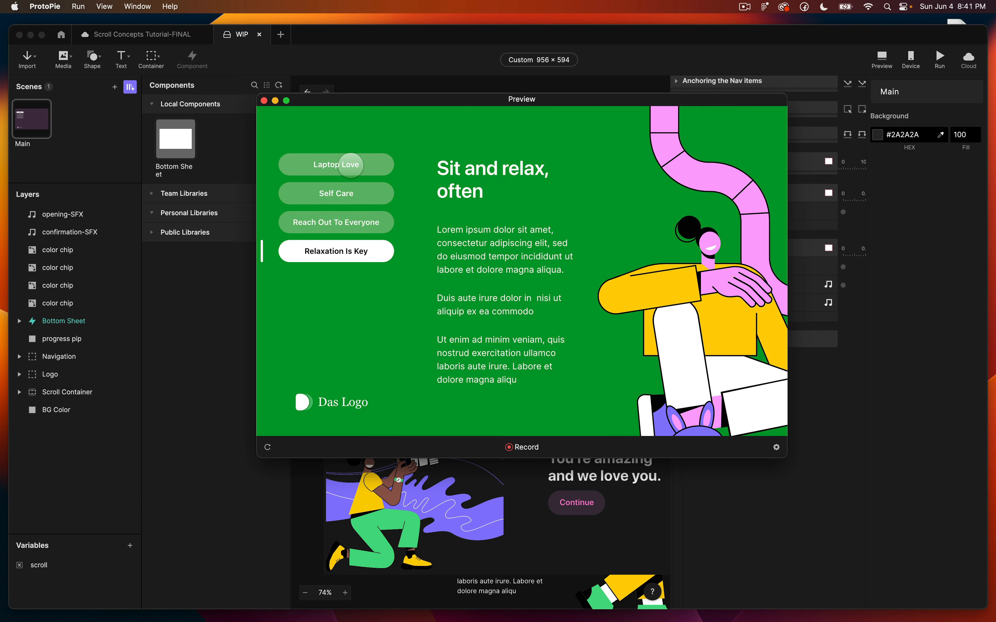
{"action": "left_click", "coordinate": [355, 222]}
{"action": "left_click", "coordinate": [368, 164]}
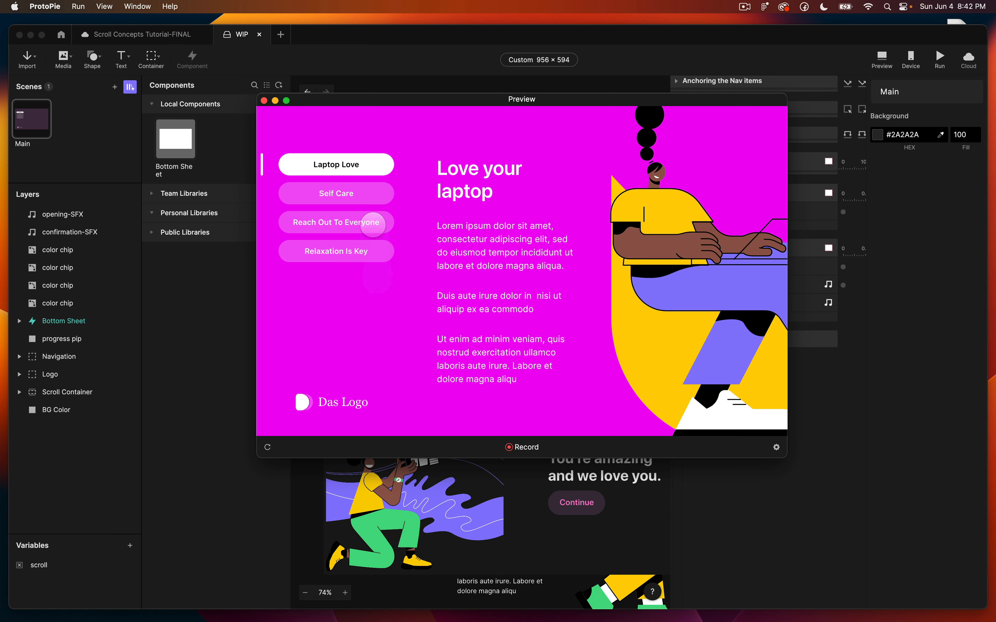
{"action": "left_click", "coordinate": [349, 252]}
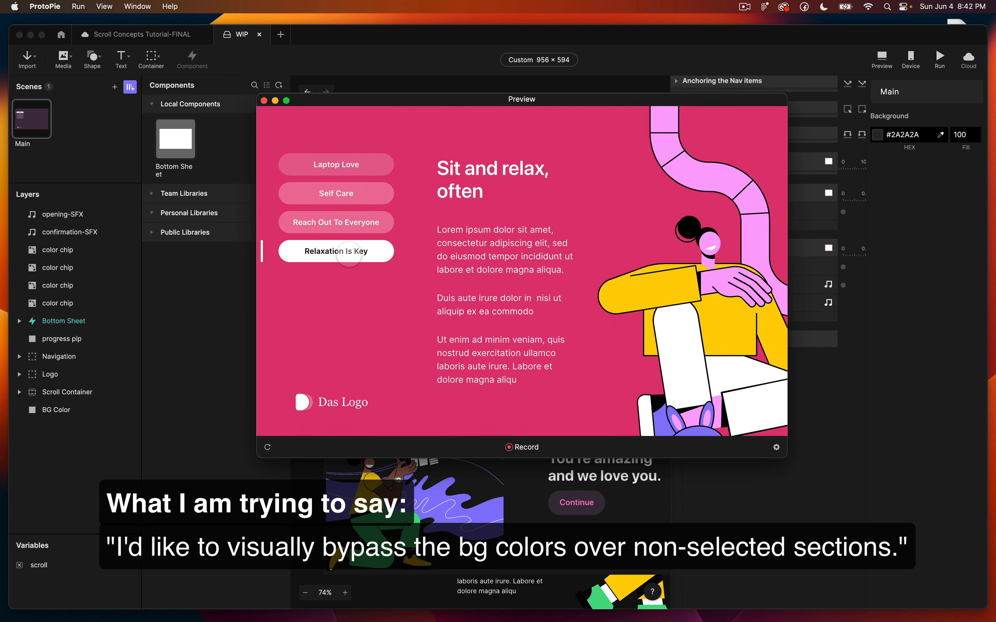
{"action": "left_click", "coordinate": [340, 224]}
{"action": "left_click", "coordinate": [347, 167]}
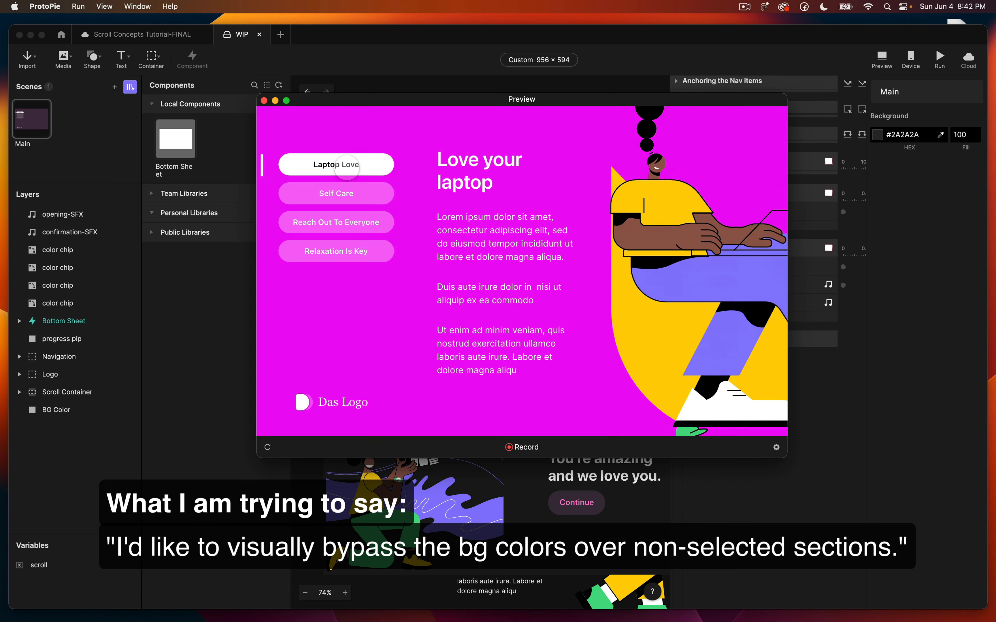
{"action": "left_click", "coordinate": [264, 101]}
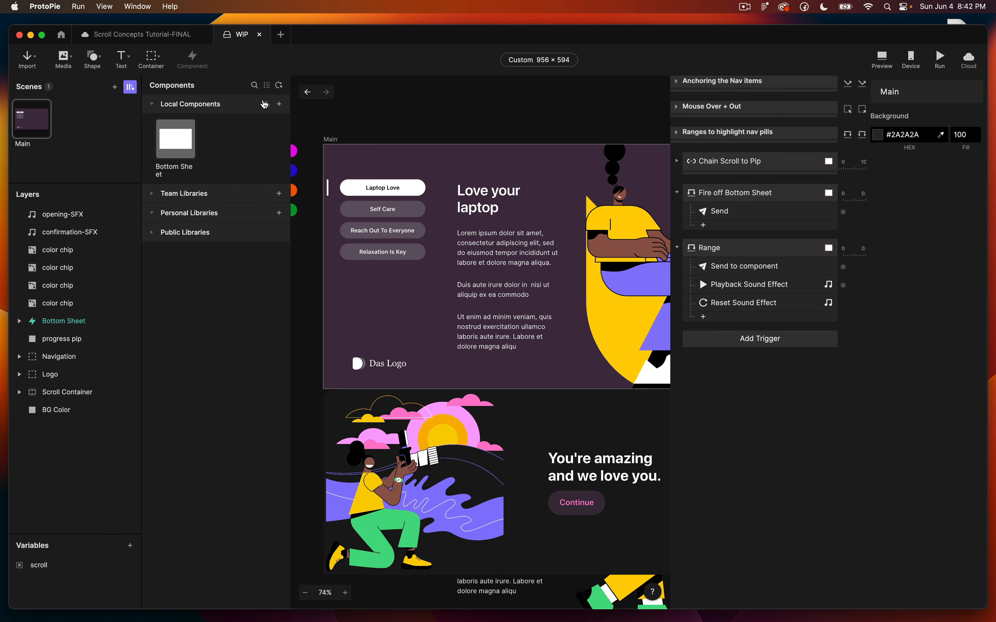
Duplicate the BG Color layer and rename the copy TEMP BG Color.
{"action": "left_click", "coordinate": [53, 410]}
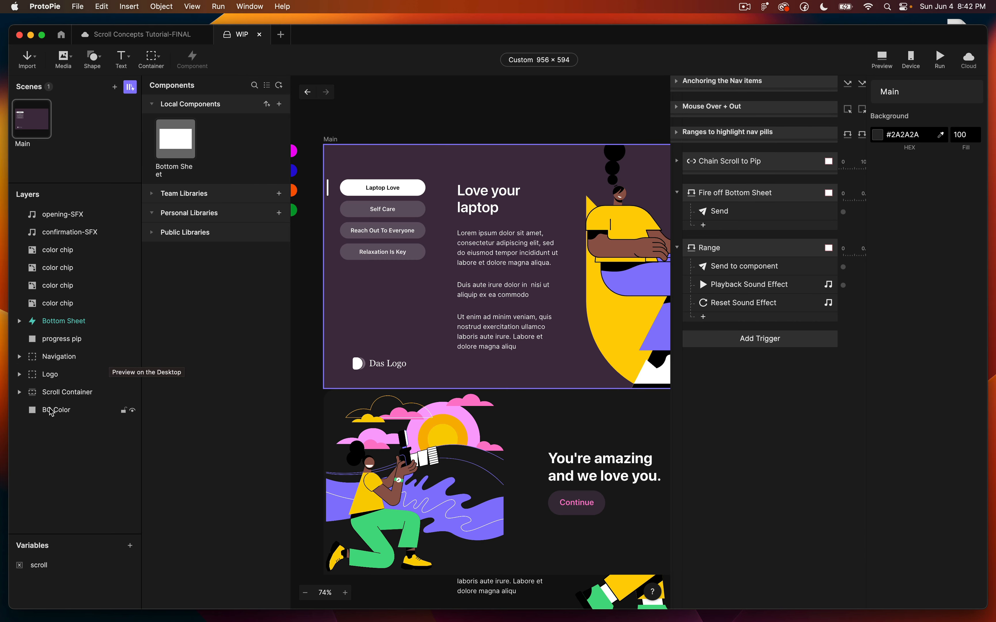
{"action": "key", "text": "super+d"}
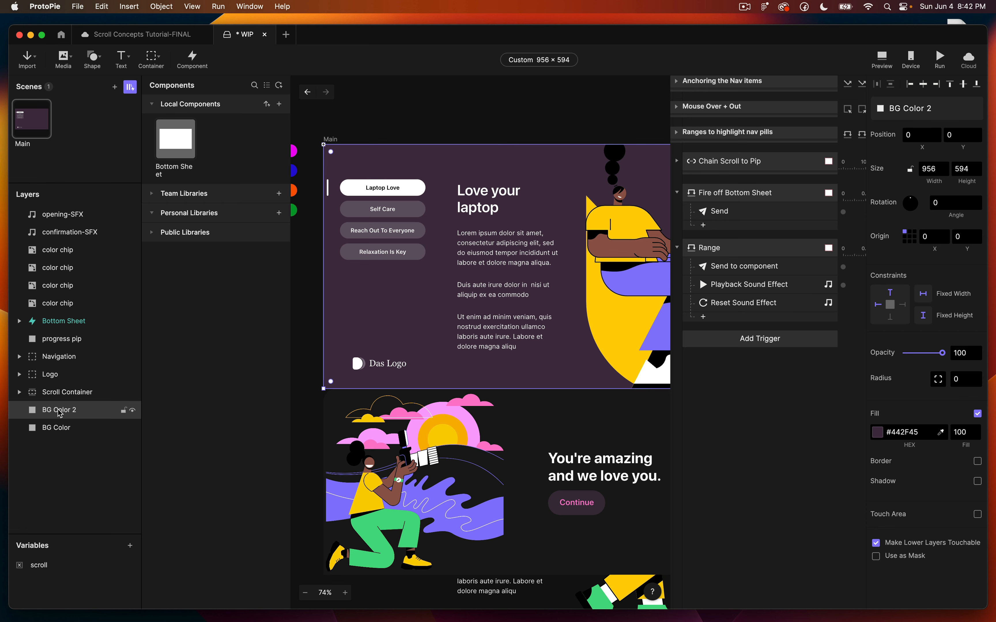
{"action": "double_click", "coordinate": [59, 410]}
{"action": "key", "text": "Right"}
{"action": "key", "text": "BackSpace"}
{"action": "key", "text": "BackSpace"}
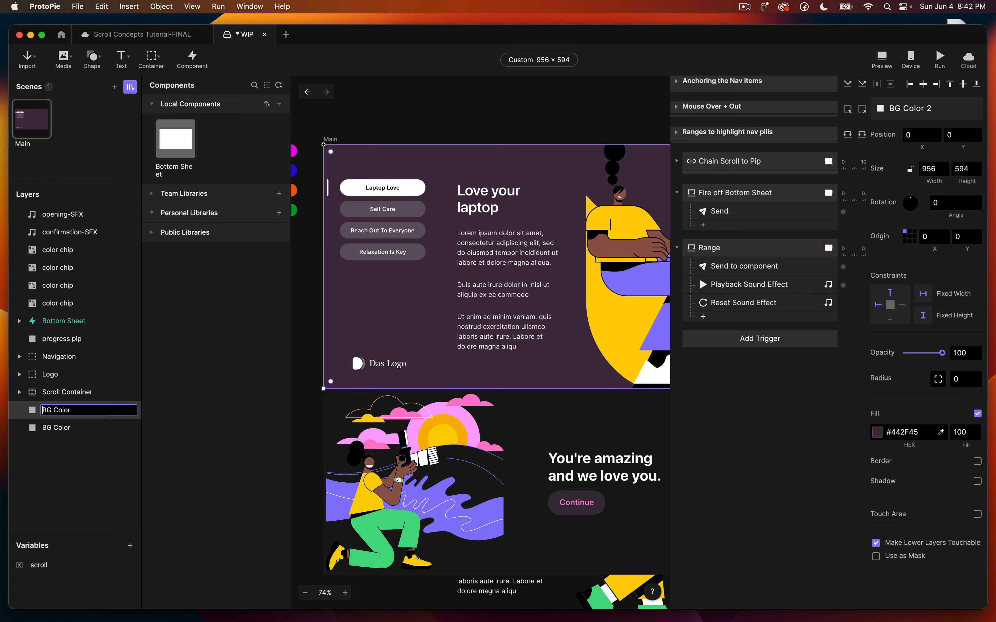
{"action": "type", "text": "TEMP"}
{"action": "key", "text": "Return"}
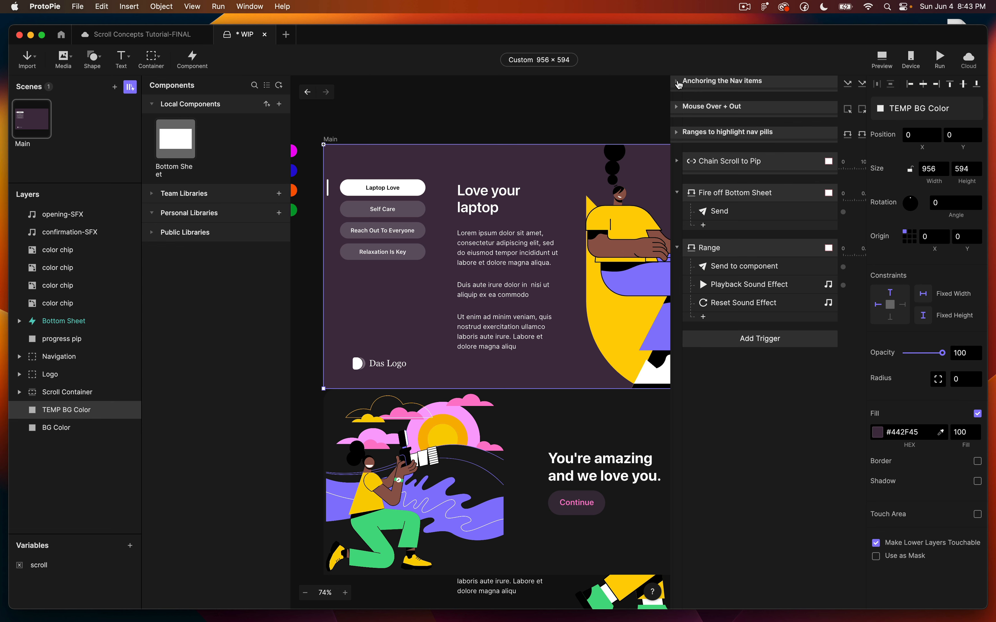
Expand the Anchoring the Nav items trigger group and its Nav 1 trigger, keeping the TEMP BG Color layer selected.
{"action": "left_click", "coordinate": [678, 81]}
{"action": "left_click", "coordinate": [54, 427]}
{"action": "left_click", "coordinate": [49, 409]}
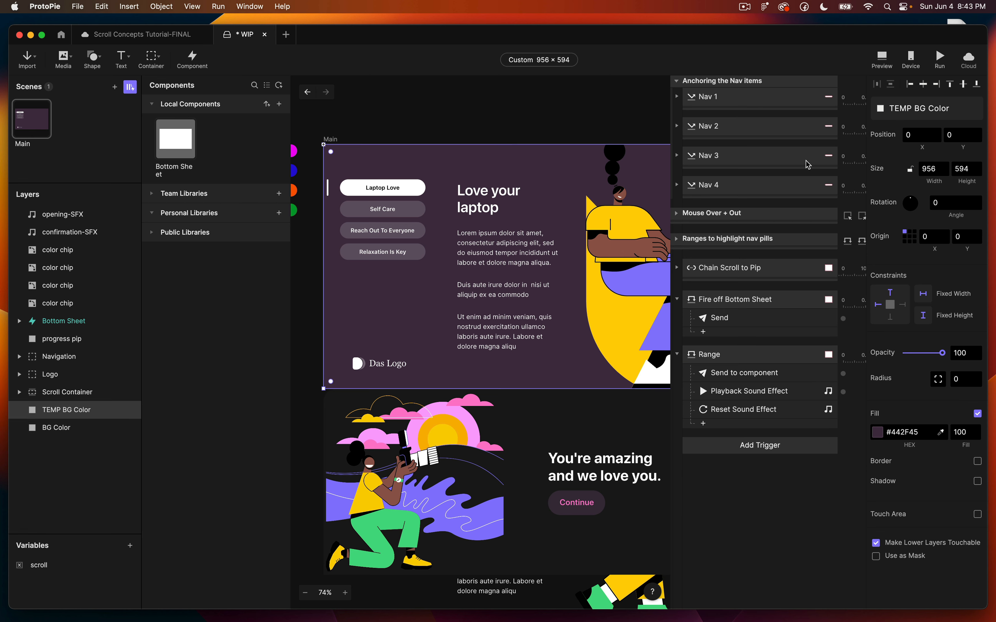
{"action": "left_click", "coordinate": [676, 96]}
Hide the components list and sample the magenta color chip (#EF01F4) as the TEMP BG Color layer's fill.
{"action": "left_click", "coordinate": [130, 87]}
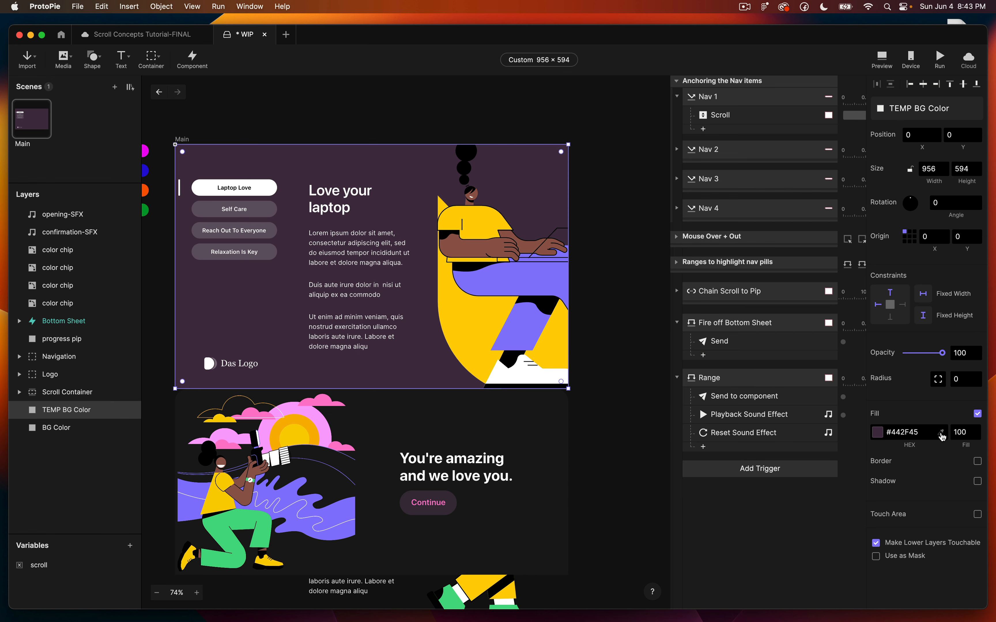
{"action": "left_click", "coordinate": [940, 432]}
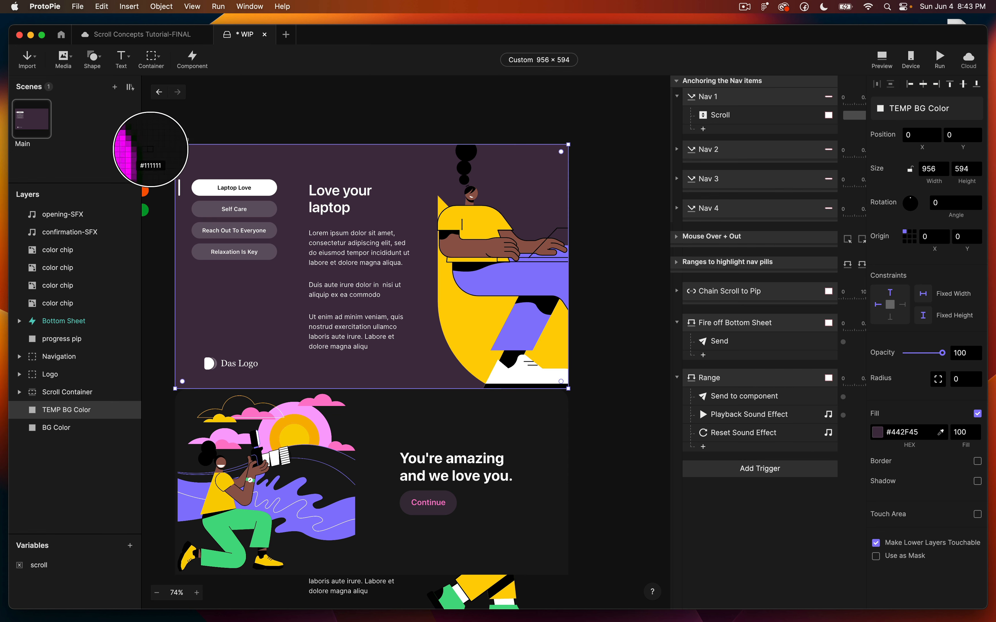
{"action": "left_click", "coordinate": [145, 150]}
{"action": "left_click", "coordinate": [234, 116]}
{"action": "scroll", "coordinate": [233, 116], "scroll_direction": "left", "scroll_amount": 3}
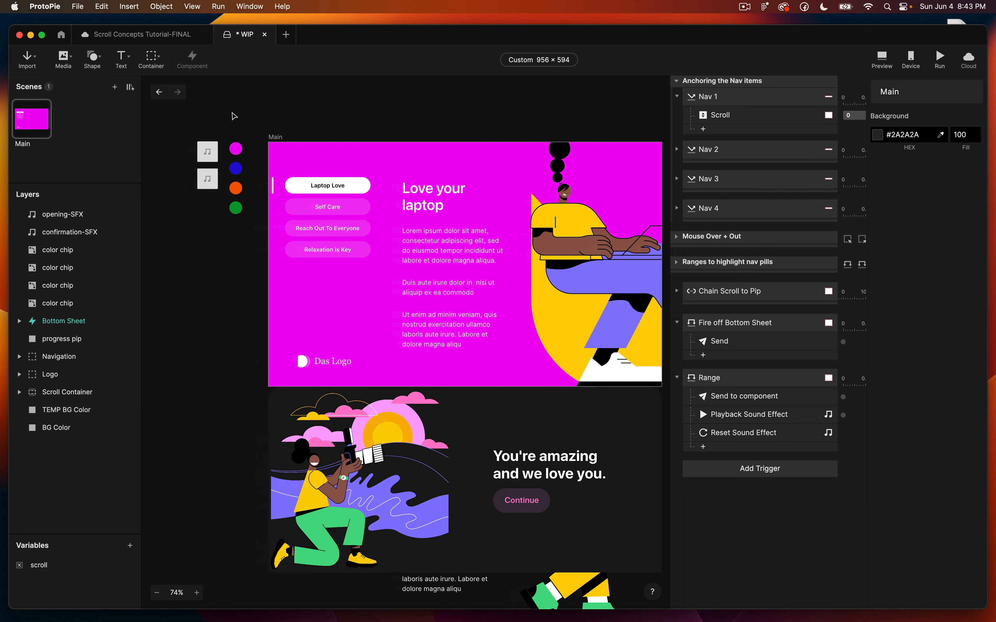
Set the TEMP BG Color layer's fill opacity to 0.
{"action": "left_click", "coordinate": [66, 410]}
{"action": "left_click", "coordinate": [963, 433]}
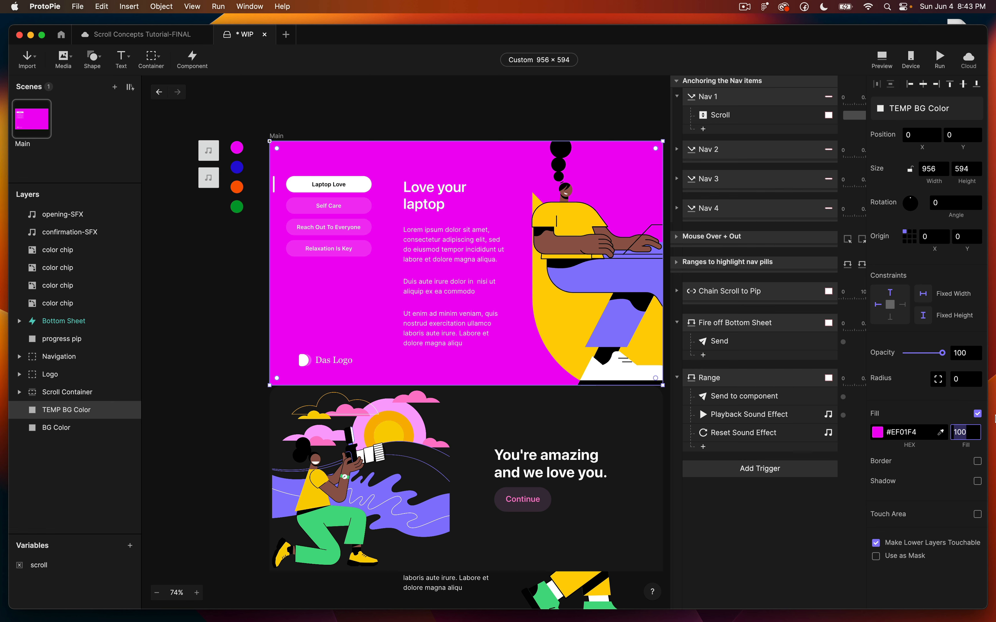
{"action": "type", "text": "0"}
{"action": "key", "text": "Return"}
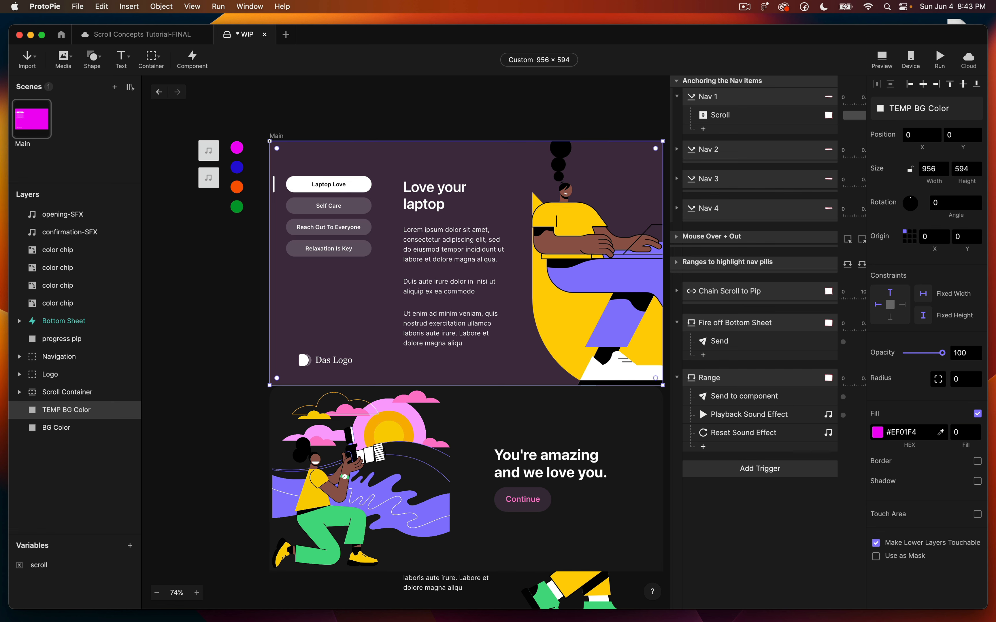